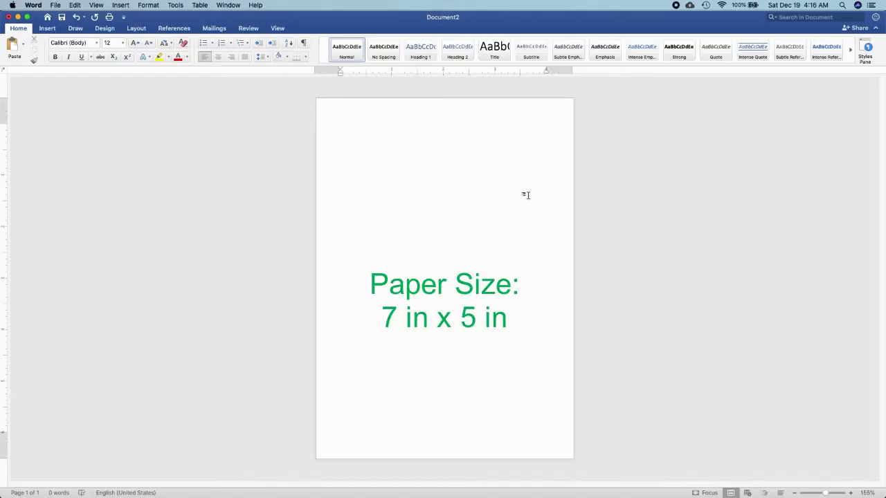
Insert cocomelon family.jpg from file and set its text wrapping to Behind Text.
left_click(48, 30)
left_click(124, 73)
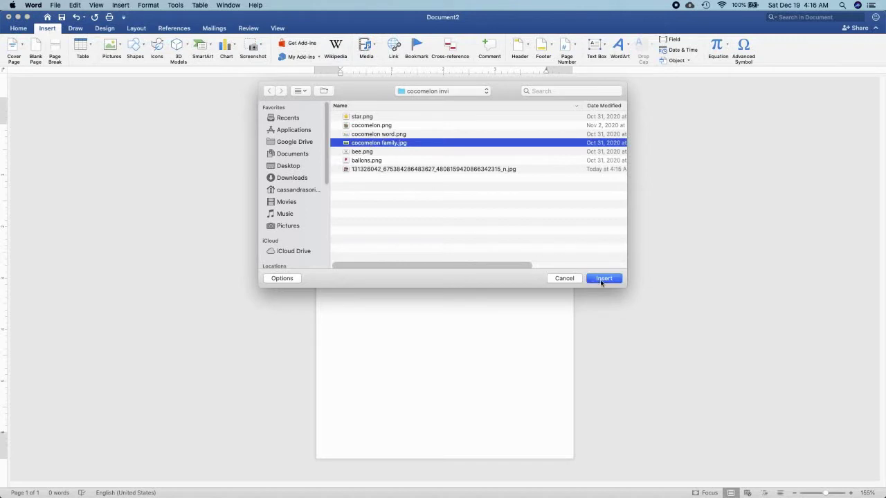
left_click(601, 280)
left_click(136, 28)
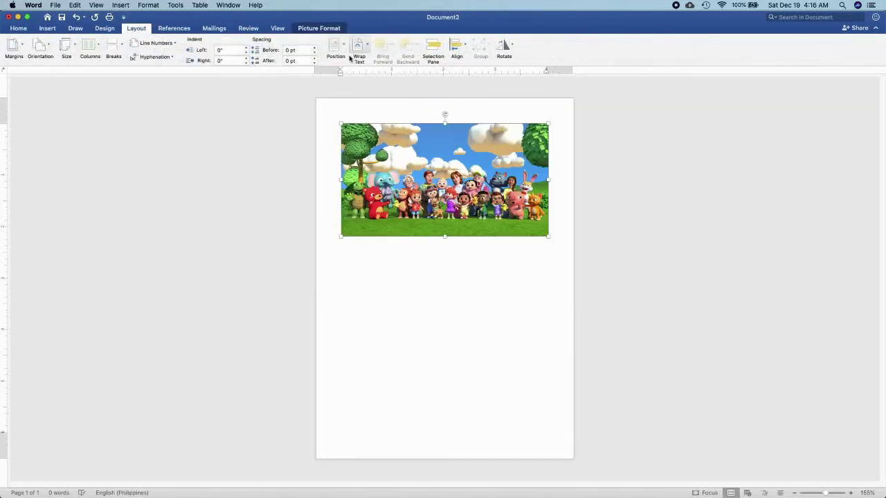
left_click(358, 46)
left_click(372, 127)
Move the family picture to the bottom of the page and stretch it to full page width.
left_click_drag(392, 181, 368, 418)
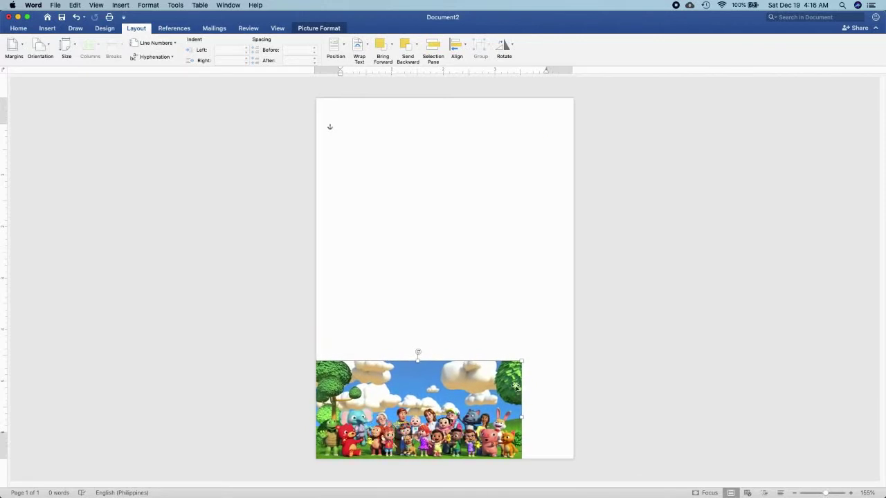
left_click_drag(521, 361, 576, 343)
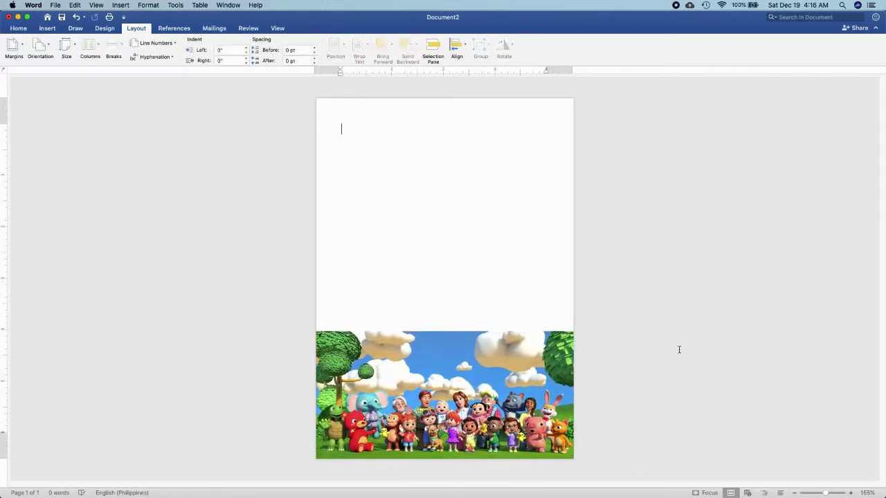
left_click(46, 30)
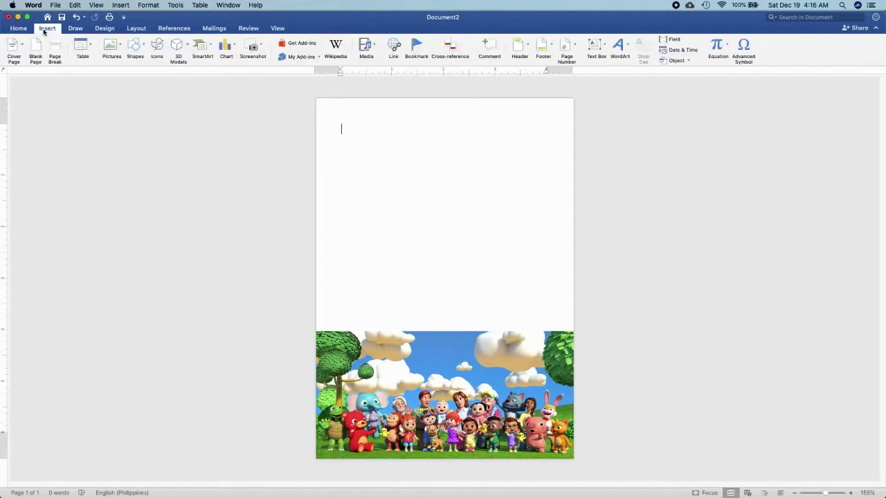
Draw a left brace, rotate it 90° right, and stretch it to about 4.99 × 0.81 in.
left_click(136, 45)
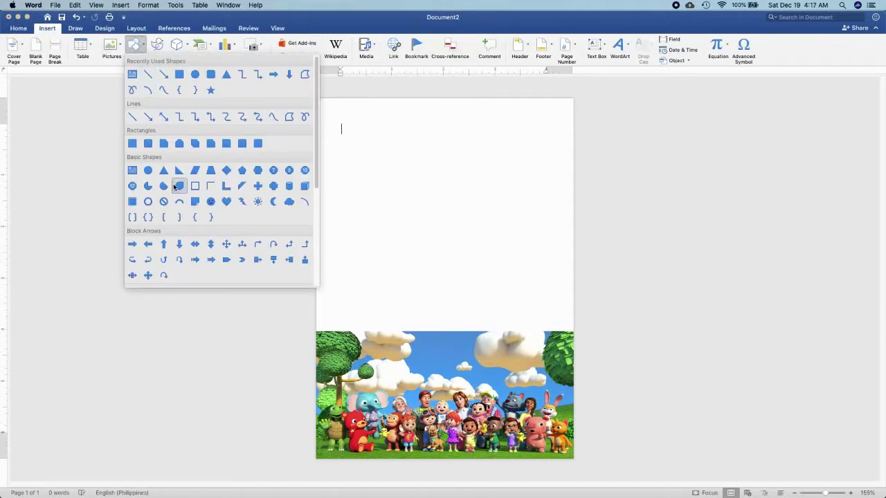
left_click(196, 220)
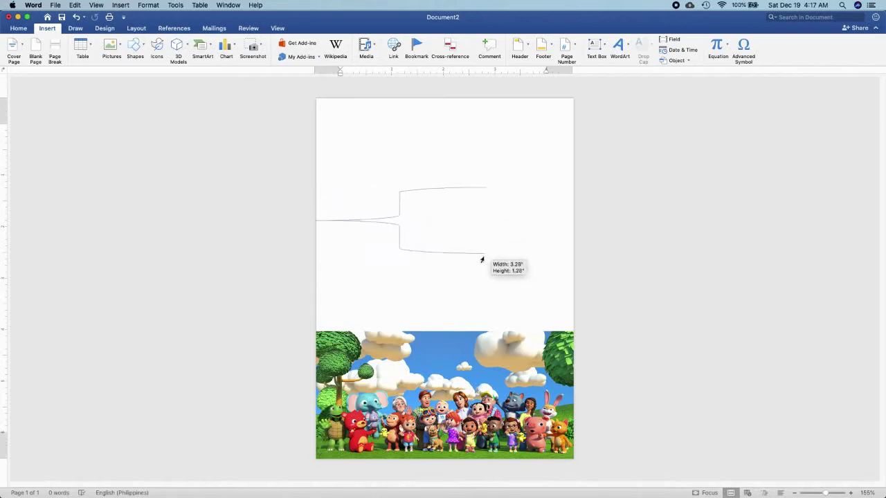
left_click_drag(447, 358, 451, 372)
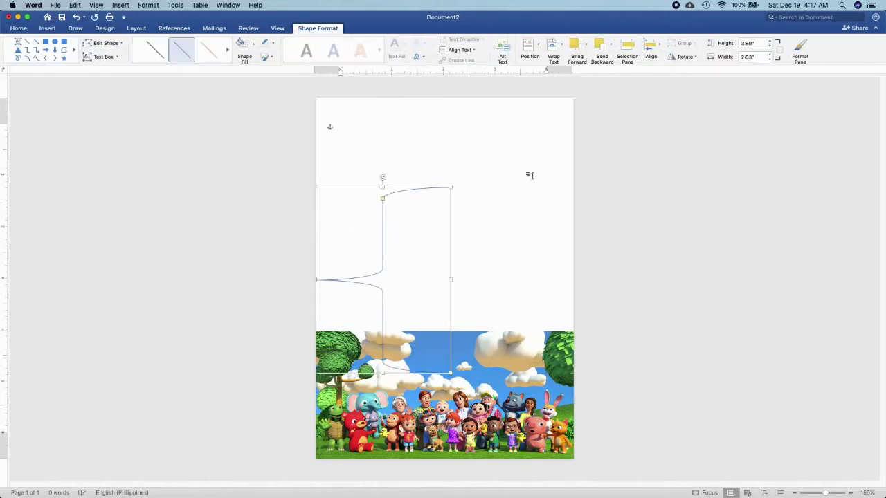
left_click(692, 57)
left_click(694, 71)
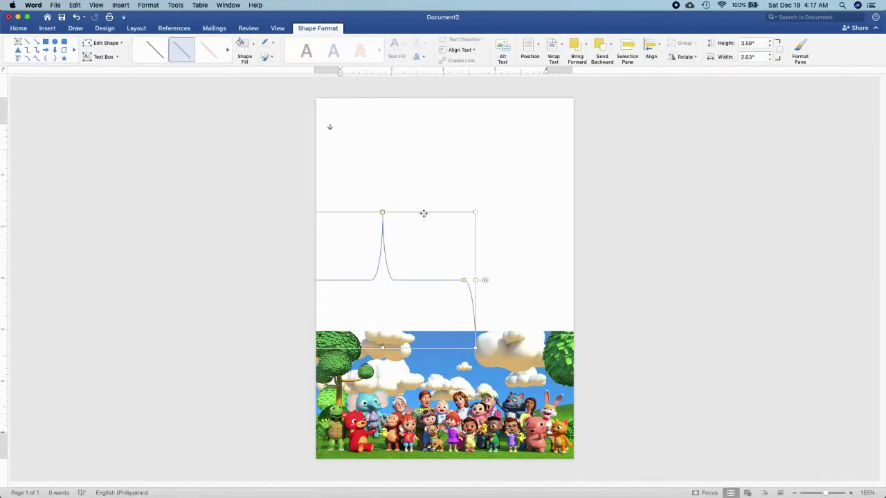
left_click_drag(424, 213, 488, 199)
left_click_drag(447, 333, 449, 255)
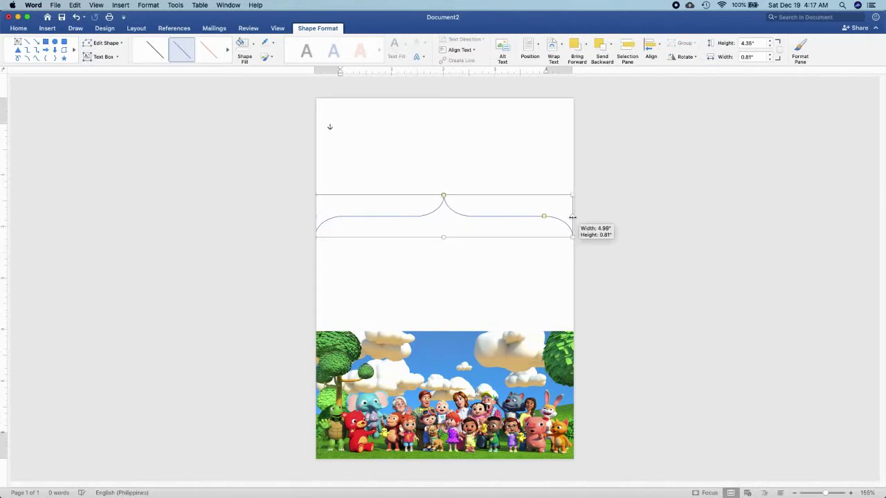
Give the brace a white fill and a 3 pt red outline, then move it higher.
left_click(253, 44)
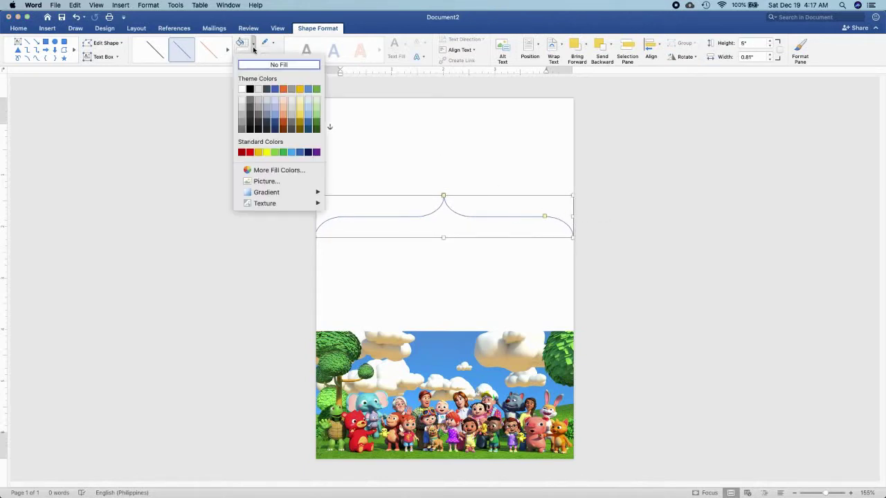
left_click(242, 91)
left_click(273, 44)
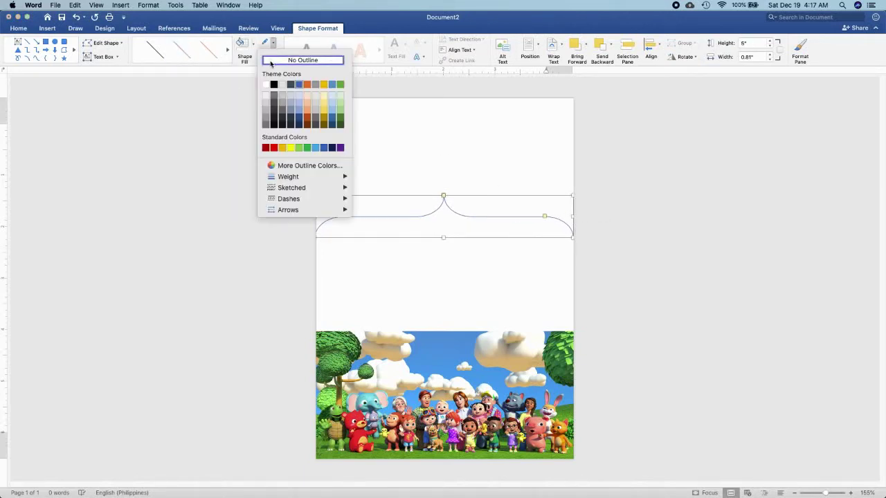
left_click(274, 147)
left_click(273, 43)
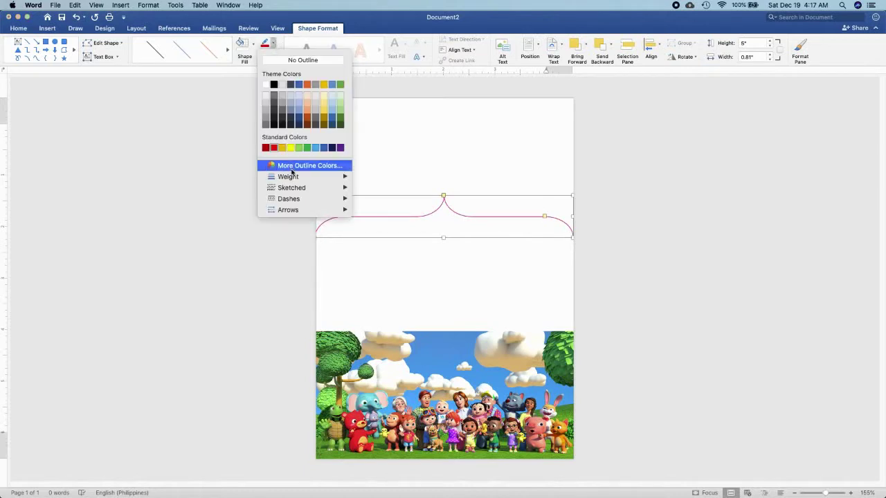
mouse_move(294, 176)
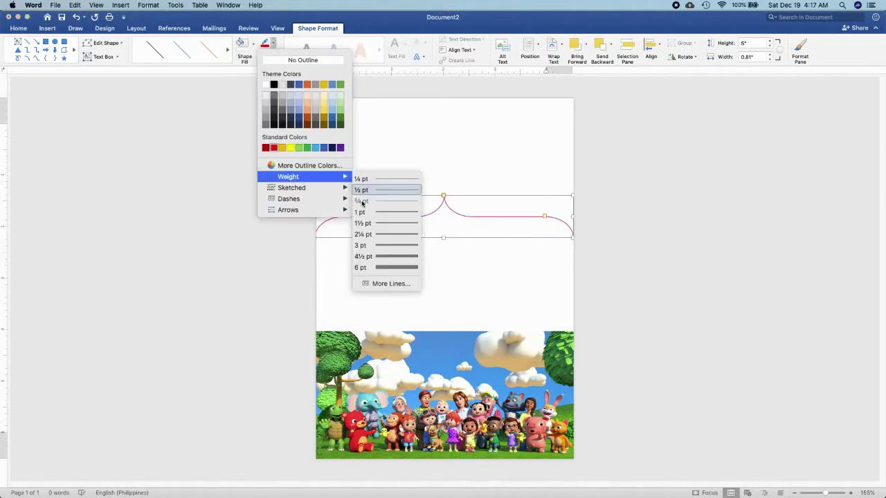
left_click(382, 247)
left_click_drag(409, 216, 413, 185)
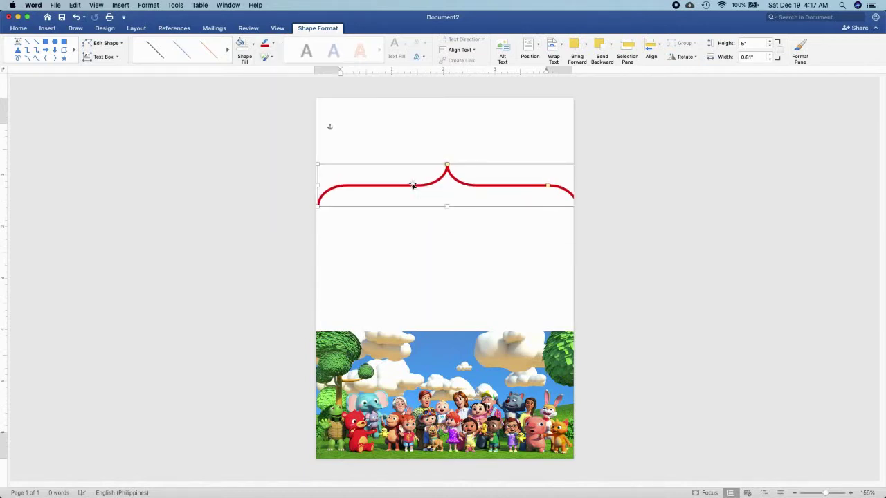
Paste a copy of the red brace, flip it vertically, and set it on the picture's top edge.
key("super+v")
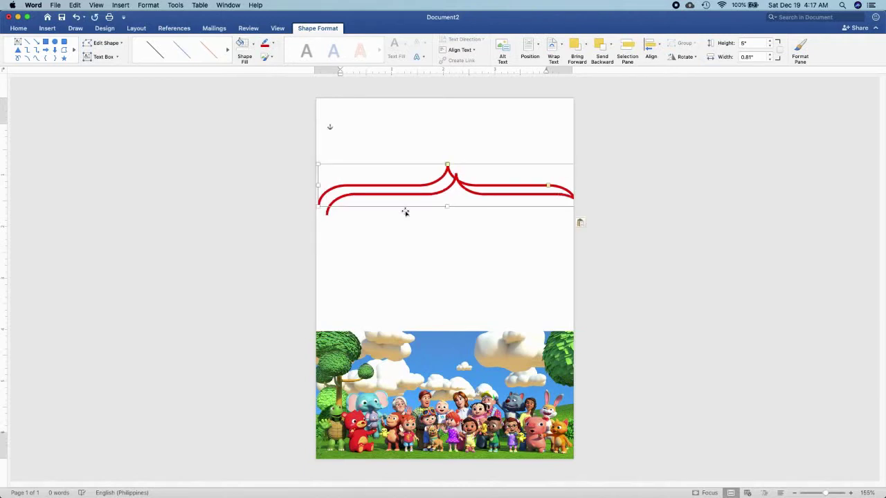
left_click_drag(406, 213, 394, 307)
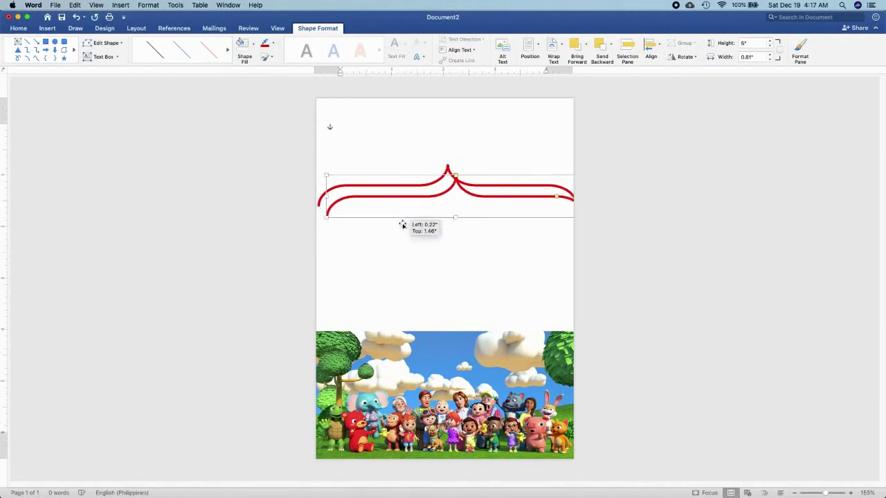
left_click(684, 57)
left_click(687, 94)
left_click_drag(500, 287, 494, 340)
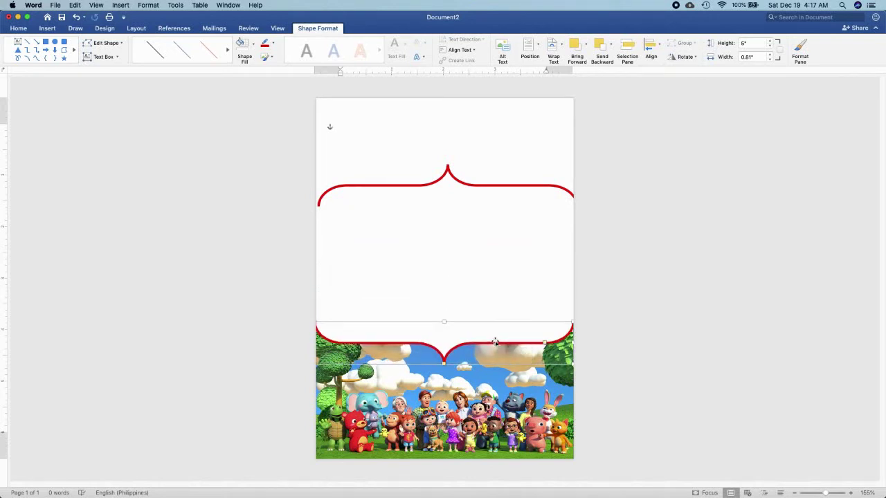
left_click_drag(494, 185, 494, 195)
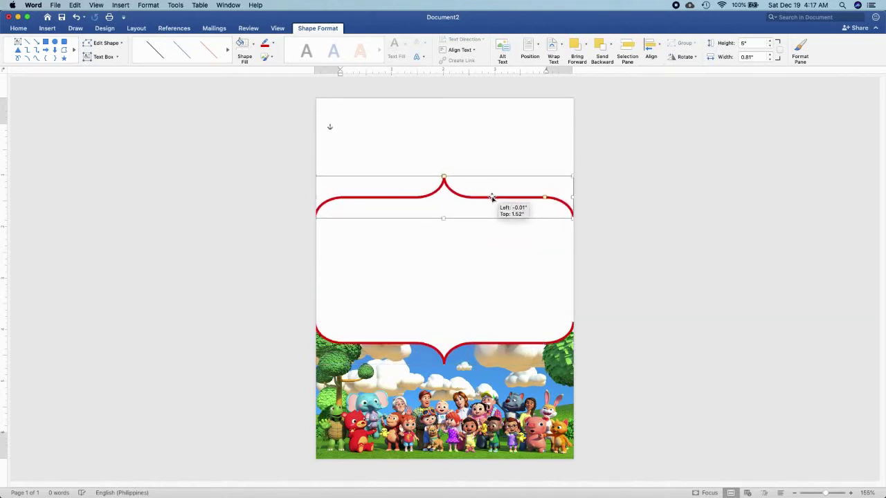
left_click(565, 207)
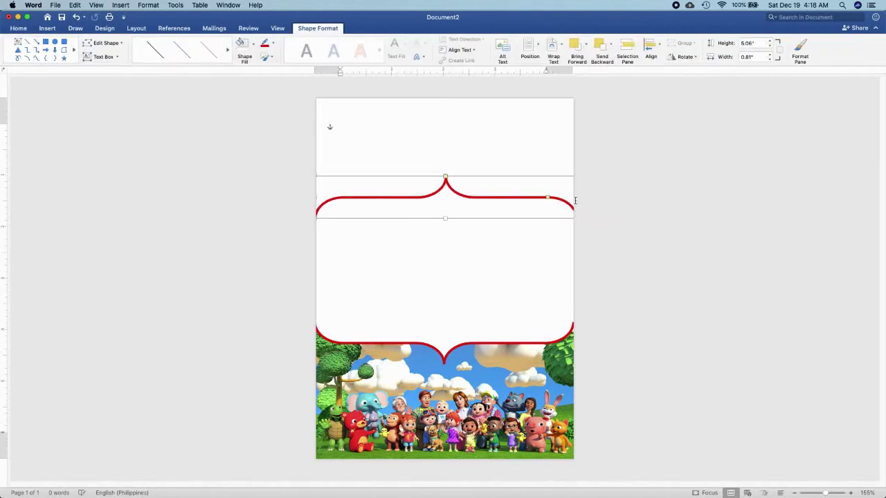
left_click(565, 307)
left_click(572, 340)
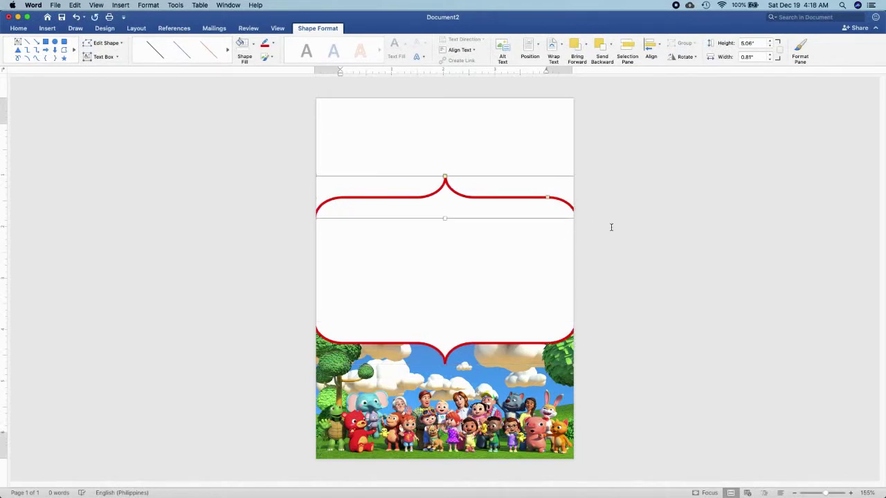
Draw a 5.18 × 2.23 in rectangle between the red braces with white fill and white outline.
left_click(47, 29)
left_click(134, 48)
left_click(177, 74)
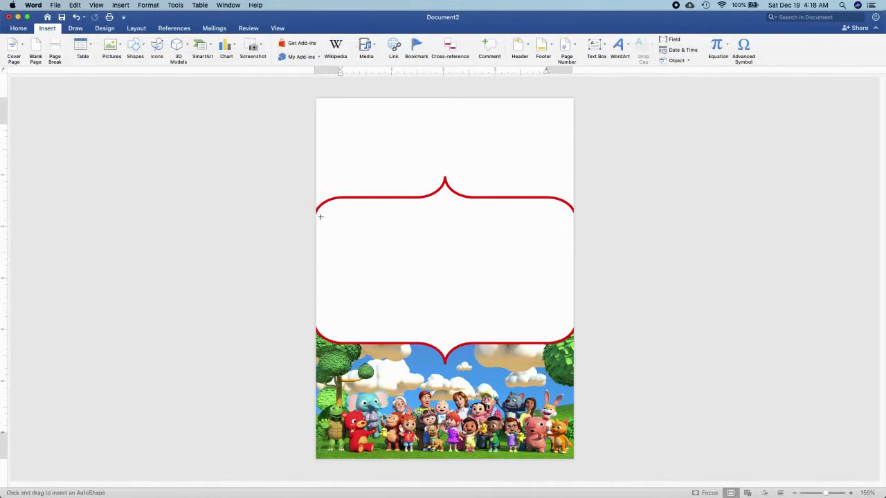
mouse_move(315, 213)
left_mouse_down()
mouse_move(590, 325)
mouse_move(580, 328)
left_mouse_up()
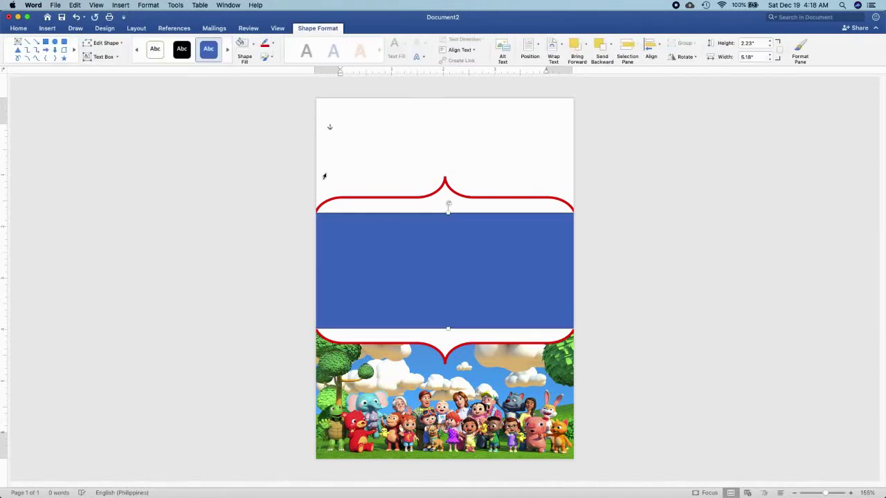
left_click(249, 47)
left_click(239, 92)
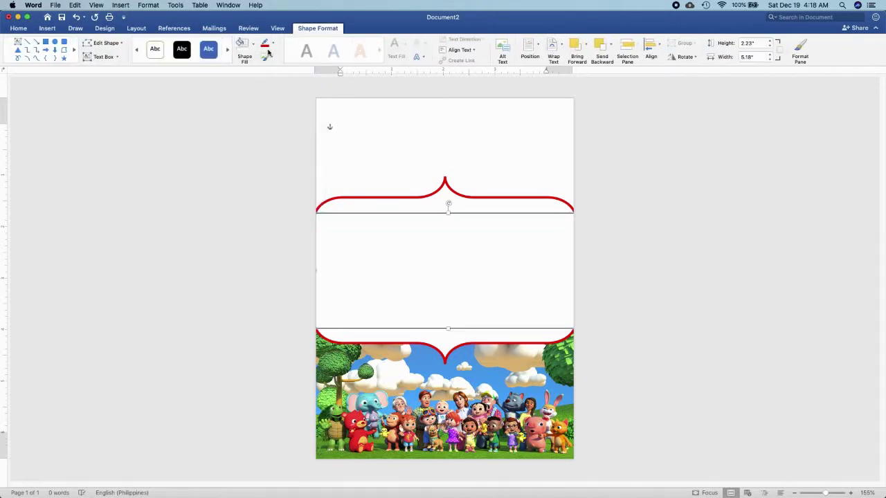
left_click(273, 44)
left_click(265, 85)
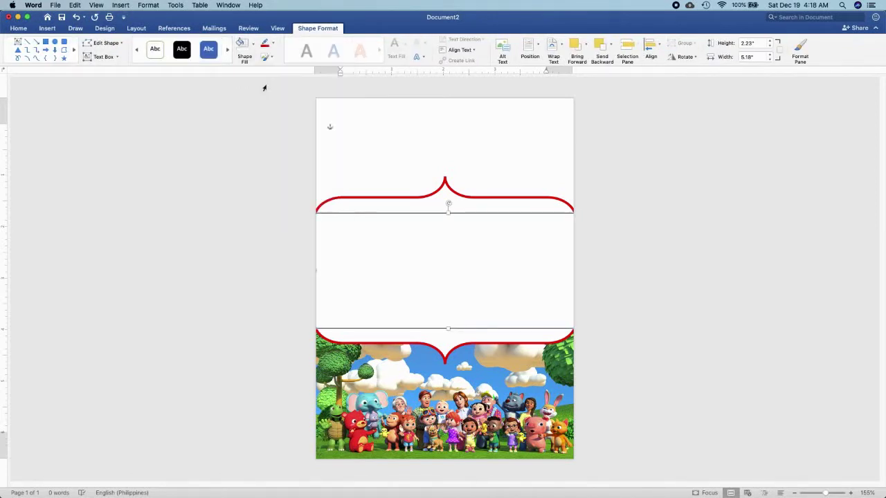
left_click(633, 244)
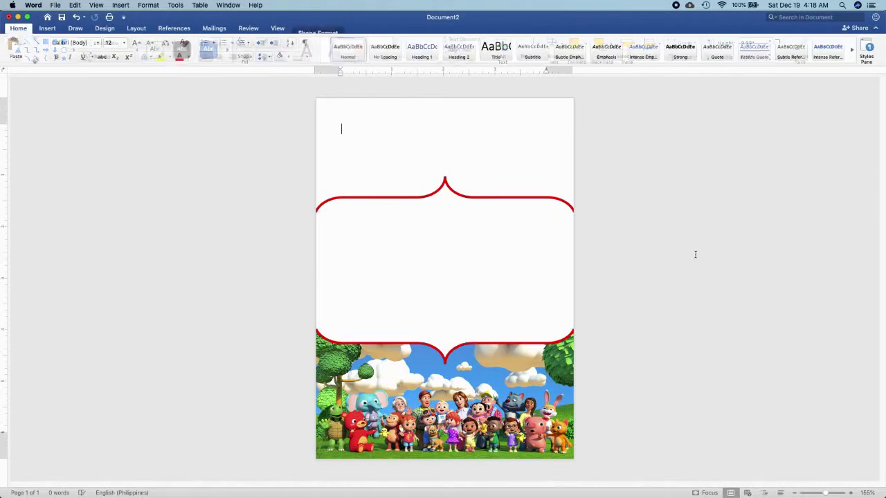
Insert the baby photo from file and set its wrapping to Behind Text.
left_click(47, 29)
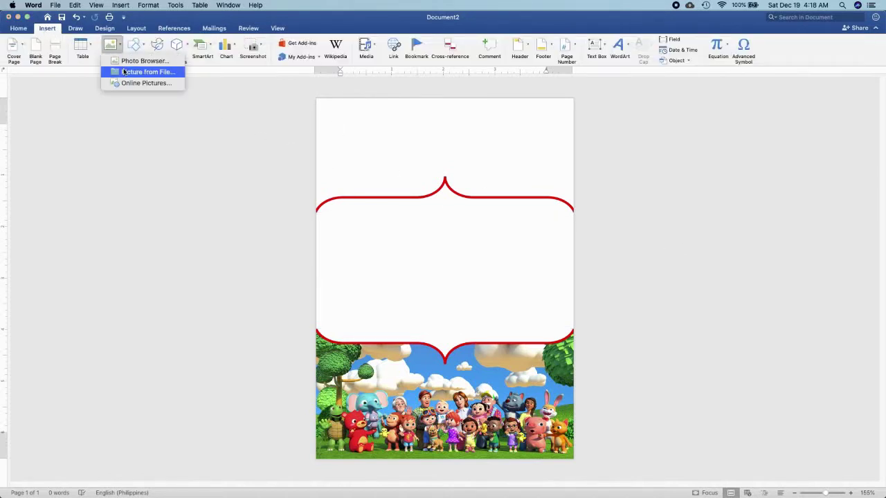
left_click(123, 72)
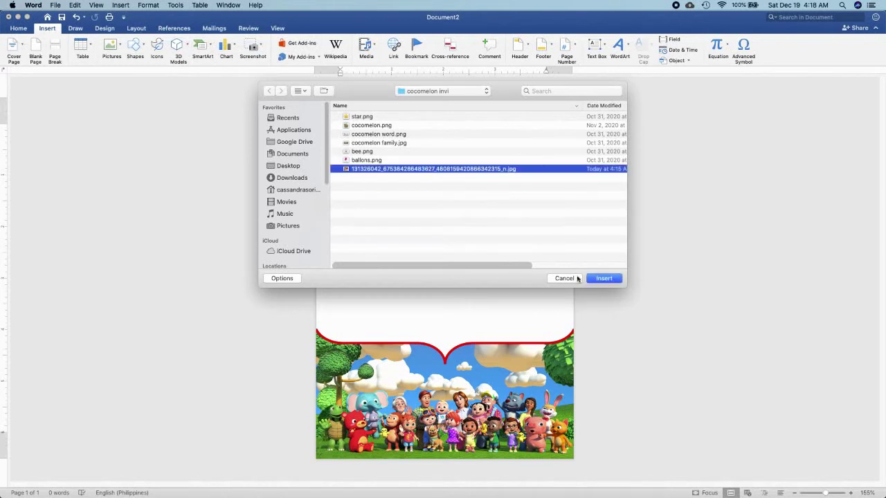
left_click(604, 278)
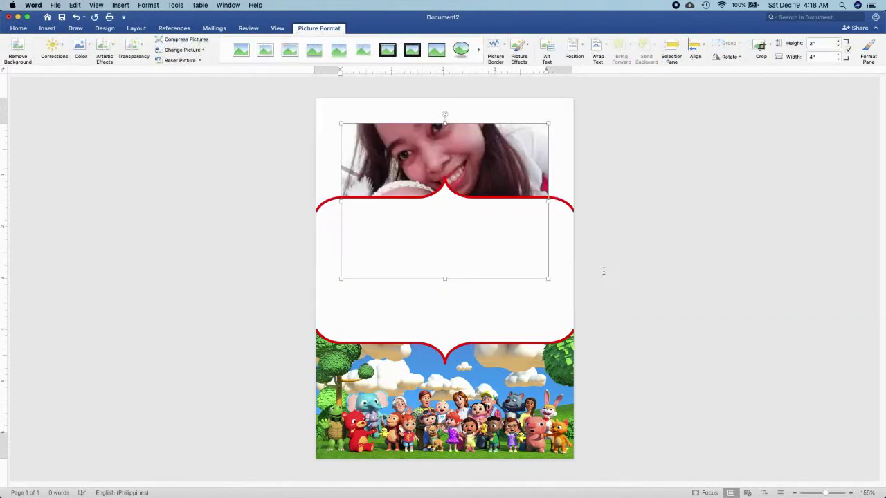
left_click(140, 29)
left_click(362, 49)
left_click(384, 127)
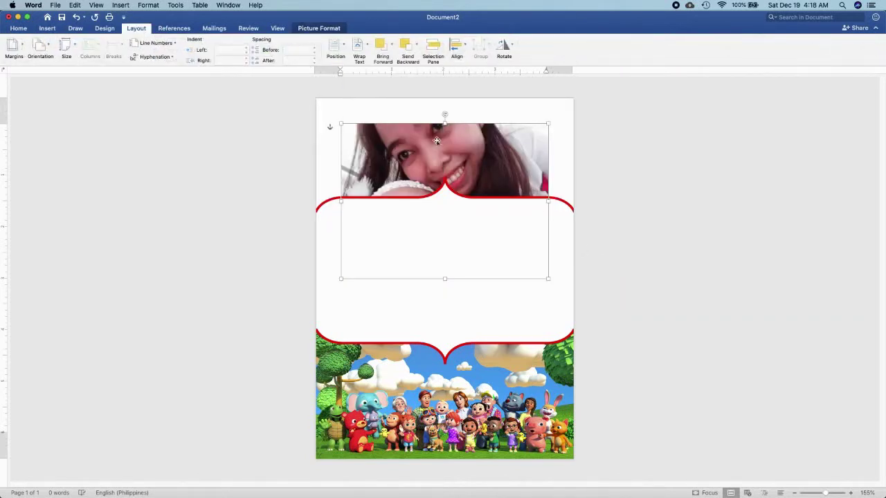
Move the baby photo to the top of the page and enlarge it to 5 × 3.75 in.
mouse_move(510, 151)
left_mouse_down()
mouse_move(484, 71)
mouse_move(515, 127)
left_mouse_up()
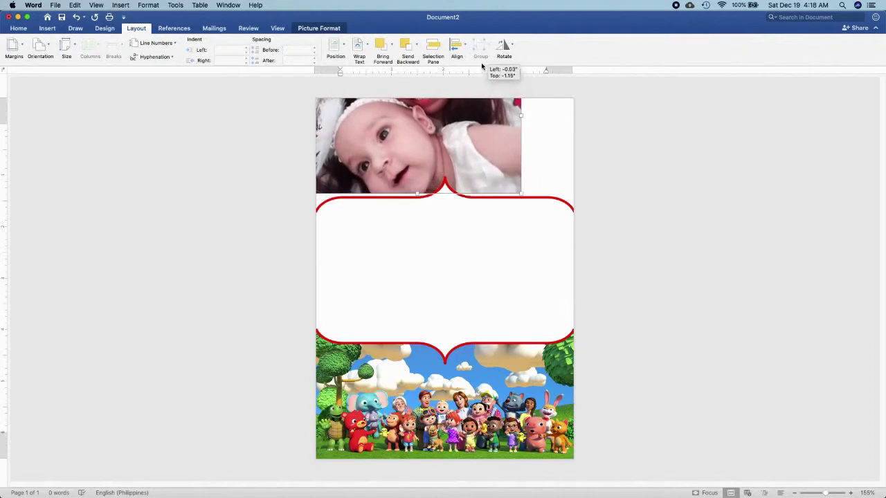
left_click_drag(510, 171, 490, 118)
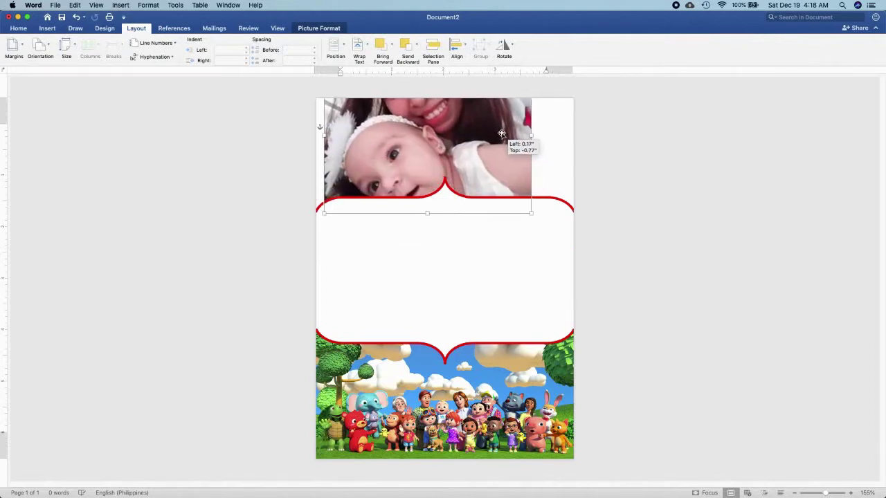
left_click_drag(528, 205, 571, 227)
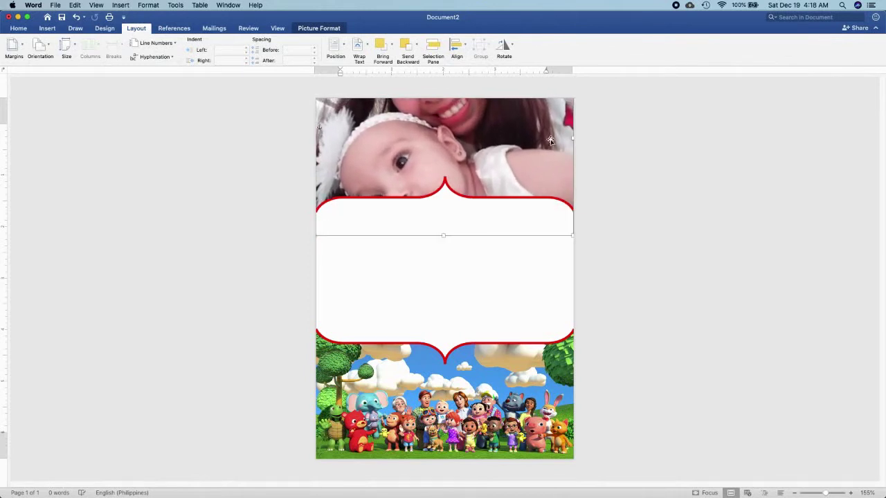
left_click_drag(534, 226, 533, 211)
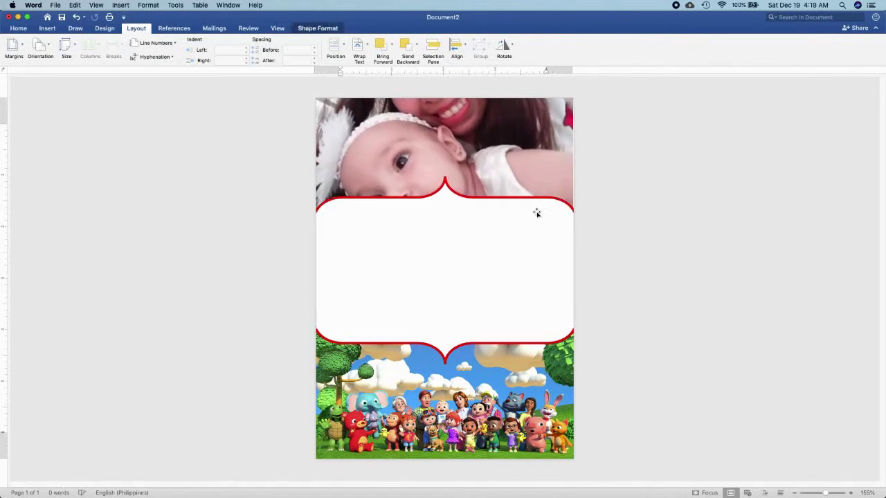
Nudge the baby photo upward so the baby's face fills the top of the invitation.
key("Up")
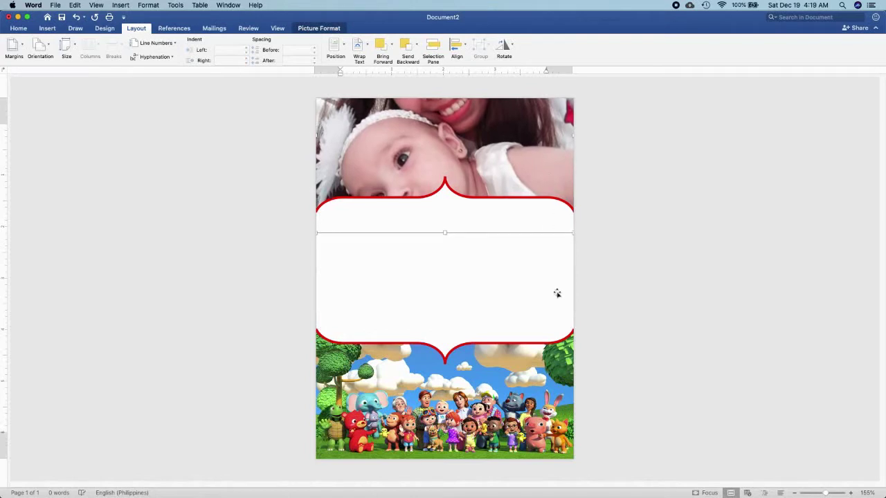
key("Up")
key("Up")
key("Up")
key("Up")
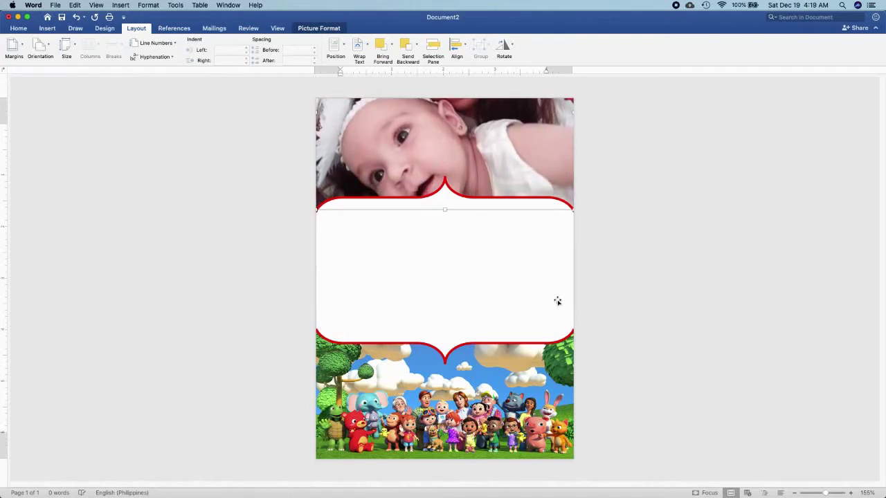
key("Up")
key("Up")
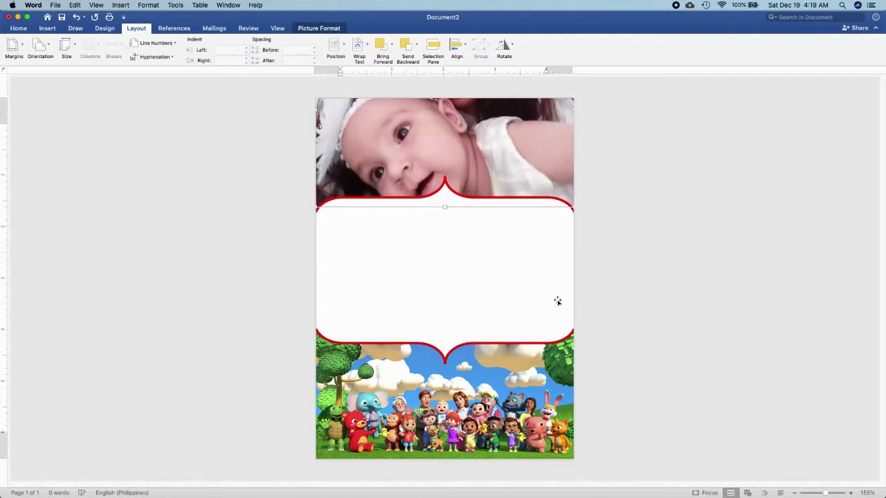
left_click(676, 302)
left_click(581, 134)
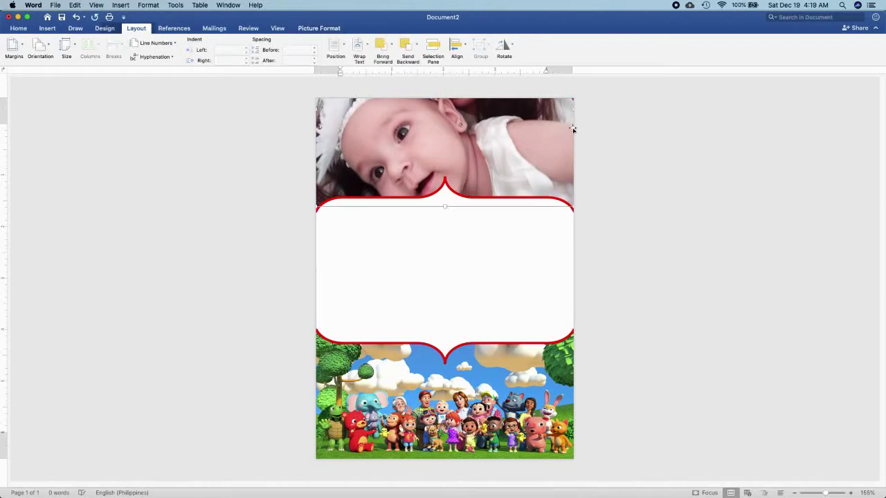
key("Up")
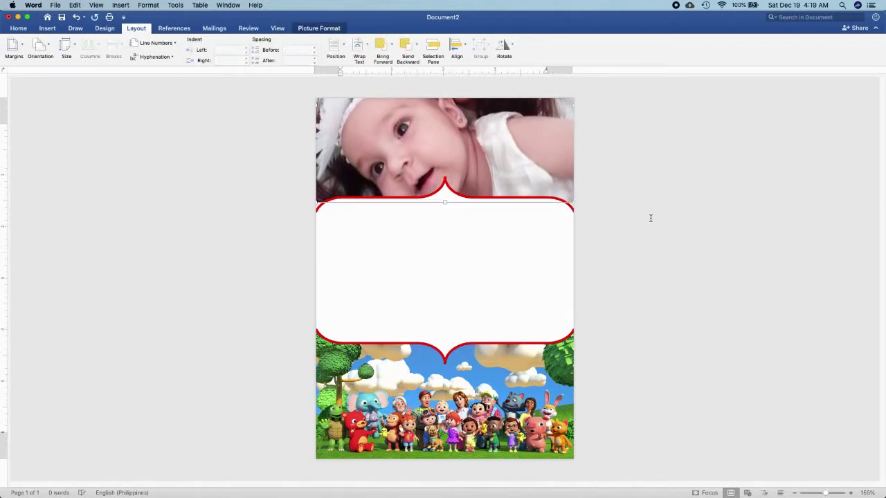
key("Up")
left_click(678, 234)
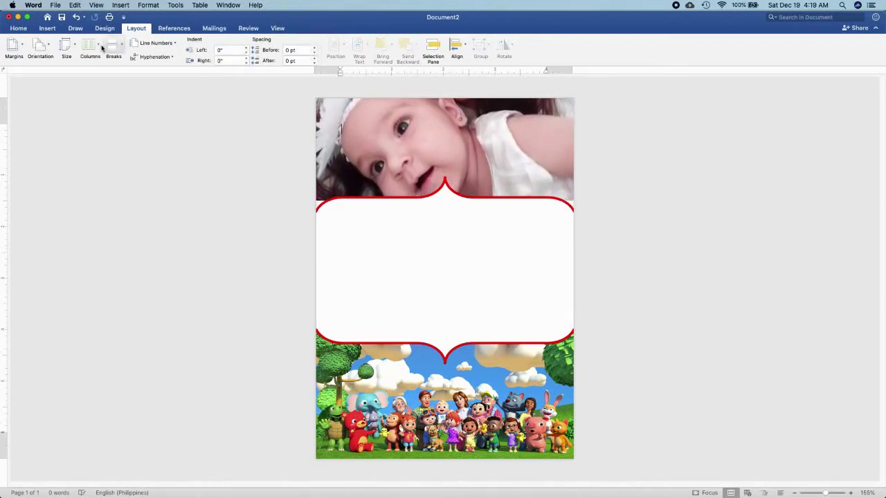
left_click(47, 28)
left_click(120, 48)
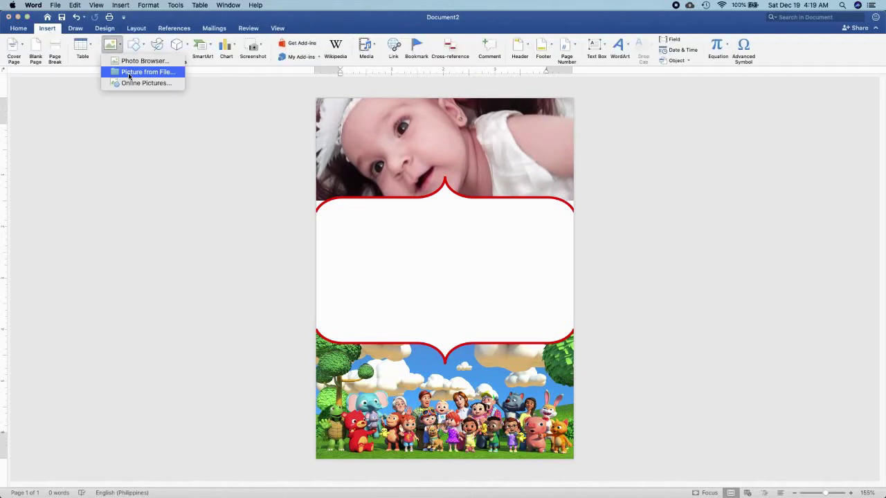
Insert ballons.png behind the text, shrink it, and place it top-left above the banner.
left_click(130, 73)
left_click(379, 162)
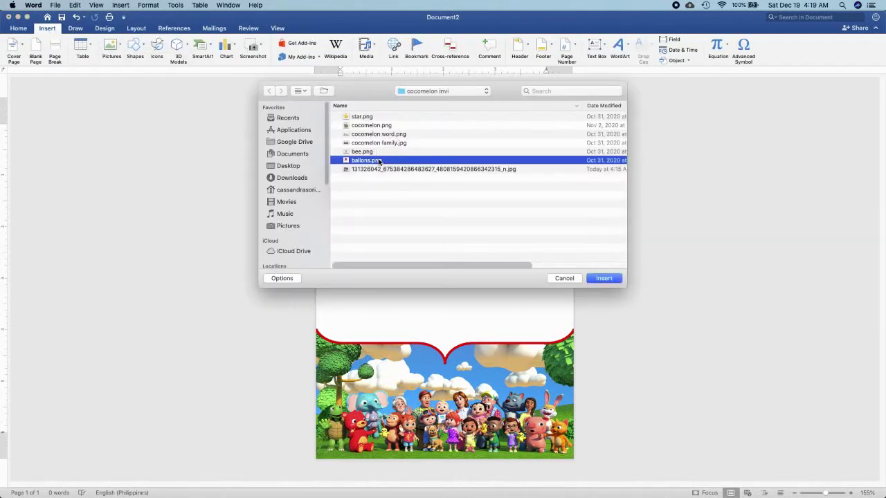
left_click(604, 278)
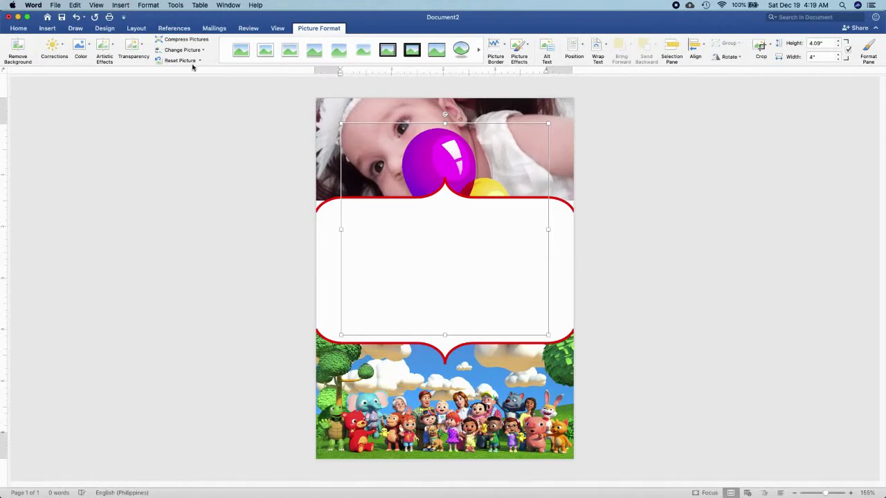
left_click(137, 29)
left_click(358, 45)
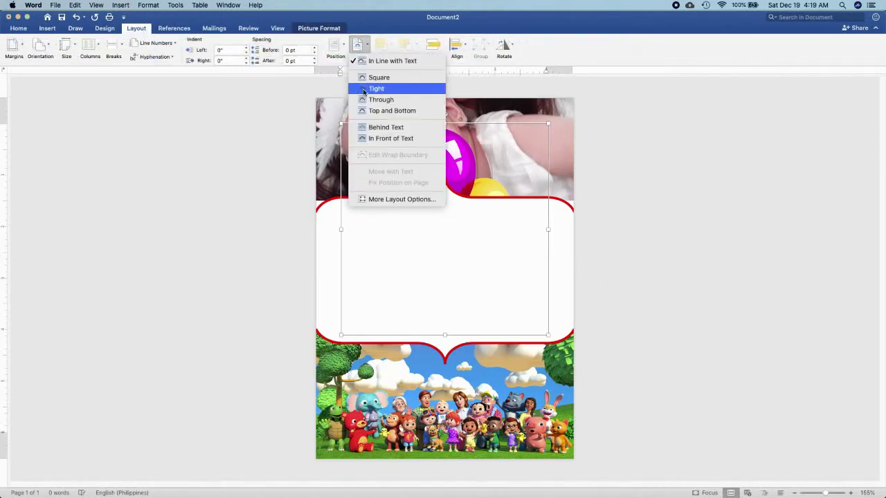
left_click(376, 128)
left_click_drag(341, 124, 406, 192)
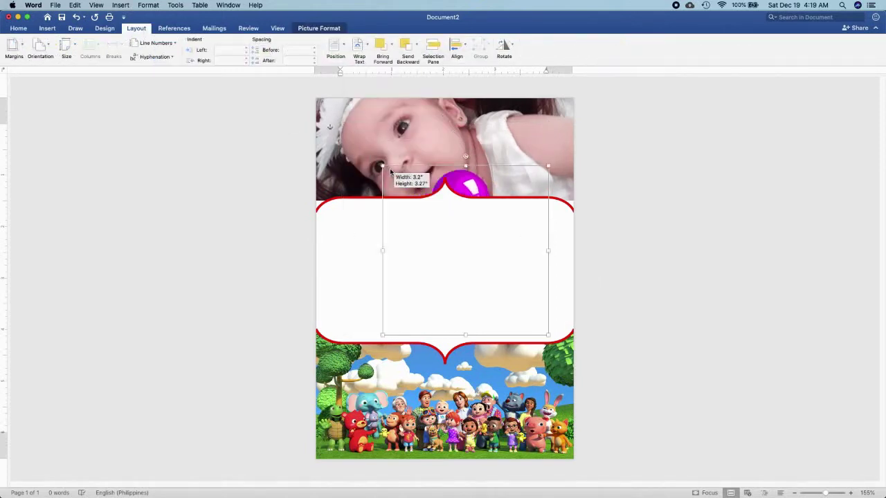
mouse_move(466, 191)
left_mouse_down()
mouse_move(455, 117)
mouse_move(425, 141)
mouse_move(392, 142)
mouse_move(377, 169)
left_mouse_up()
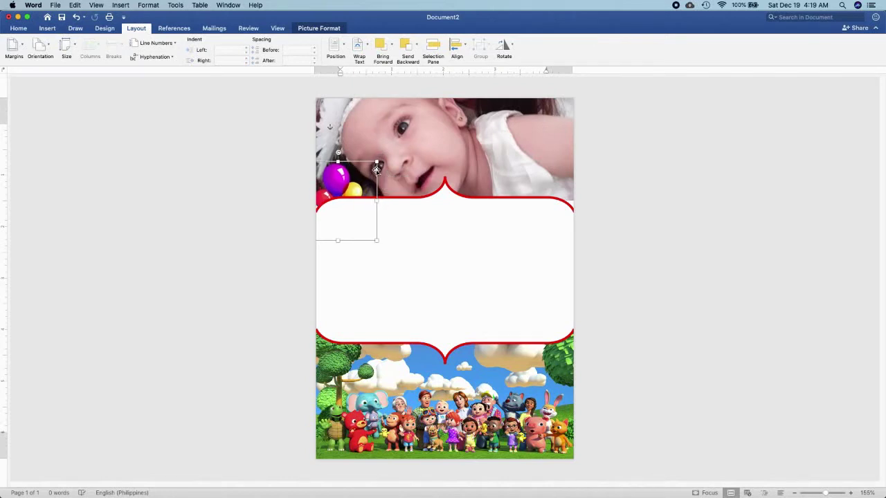
Copy the balloons, flip the copy horizontally, and place it enlarged in the top-right corner.
left_click_drag(371, 173, 551, 169)
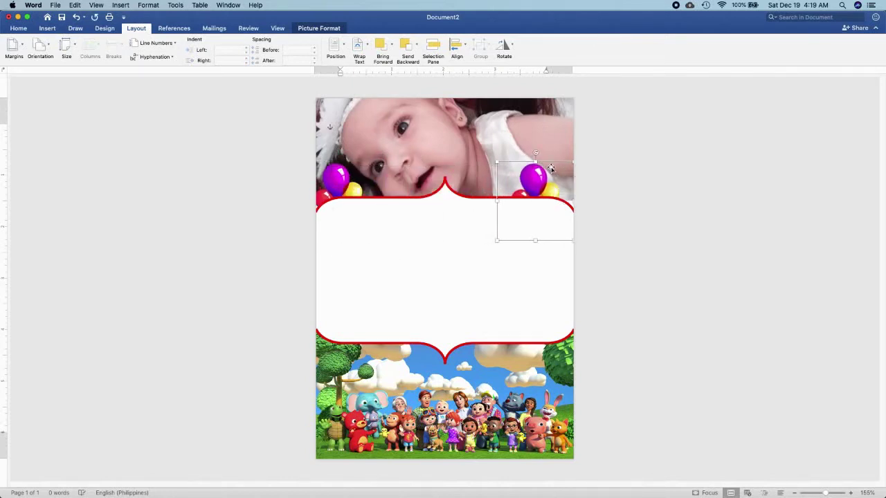
left_click(504, 48)
left_click(534, 93)
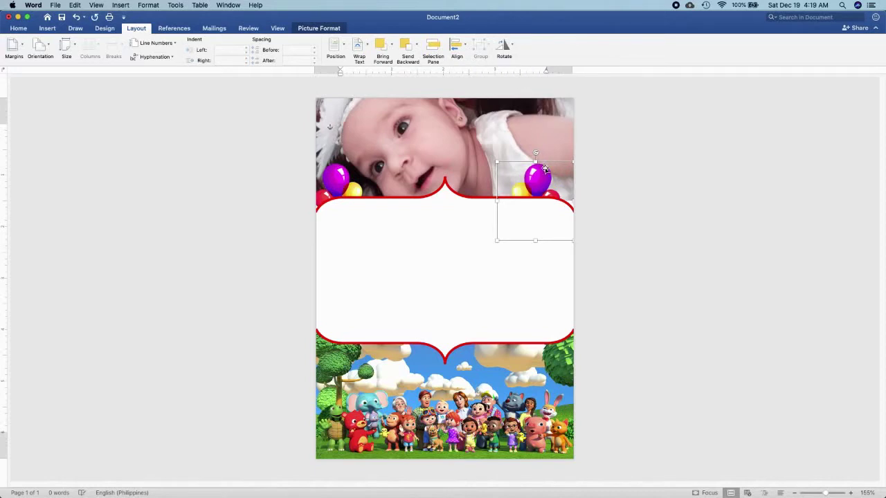
left_click_drag(544, 169, 560, 162)
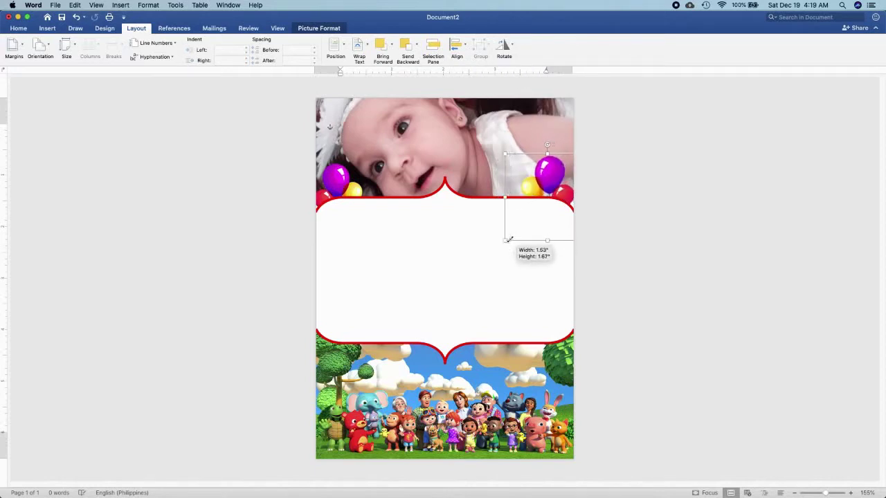
left_click_drag(514, 233, 500, 246)
left_click_drag(553, 182, 555, 182)
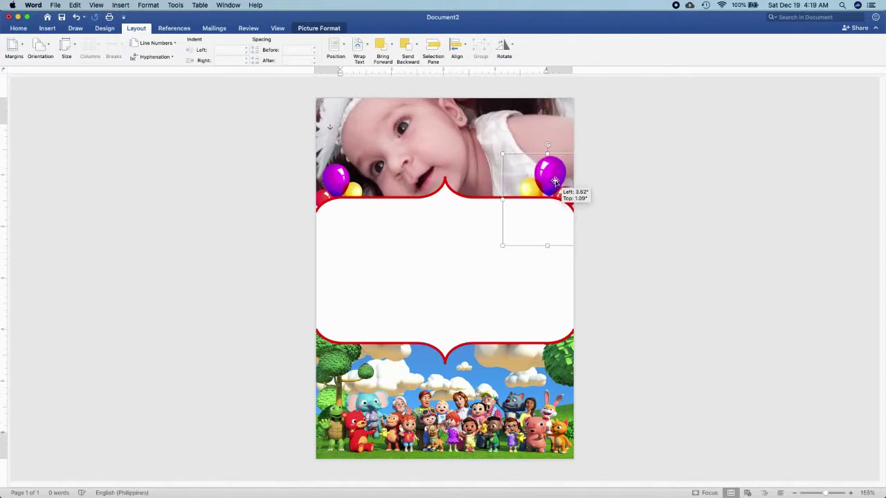
left_click(588, 151)
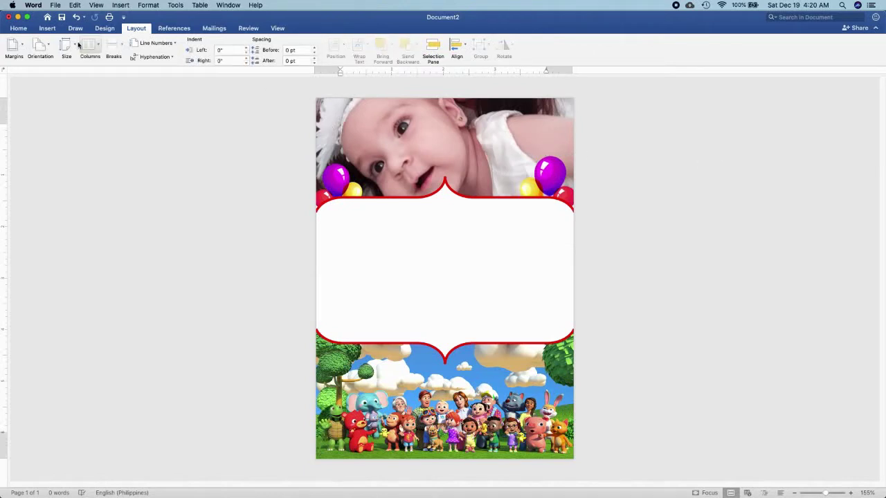
left_click(47, 28)
Insert cocomelon word.png, set it behind text, then bring it in front of text.
left_click(109, 47)
left_click(126, 72)
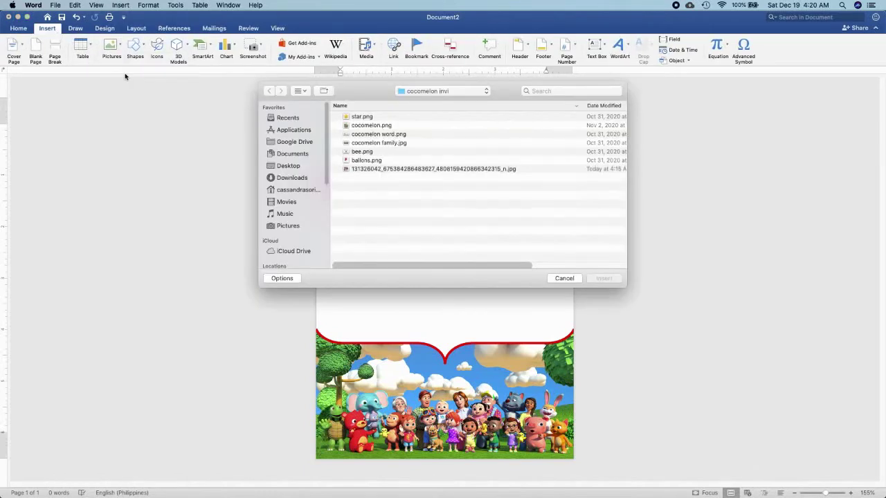
left_click(374, 136)
left_click(596, 279)
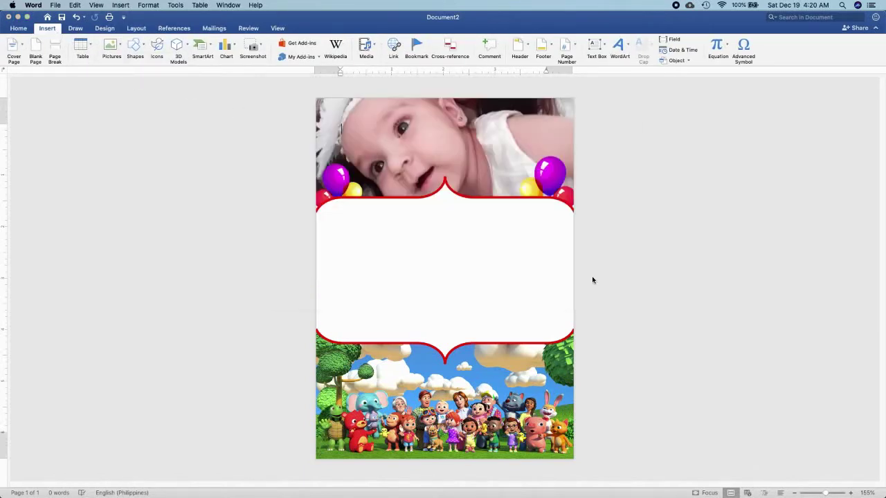
left_click(136, 28)
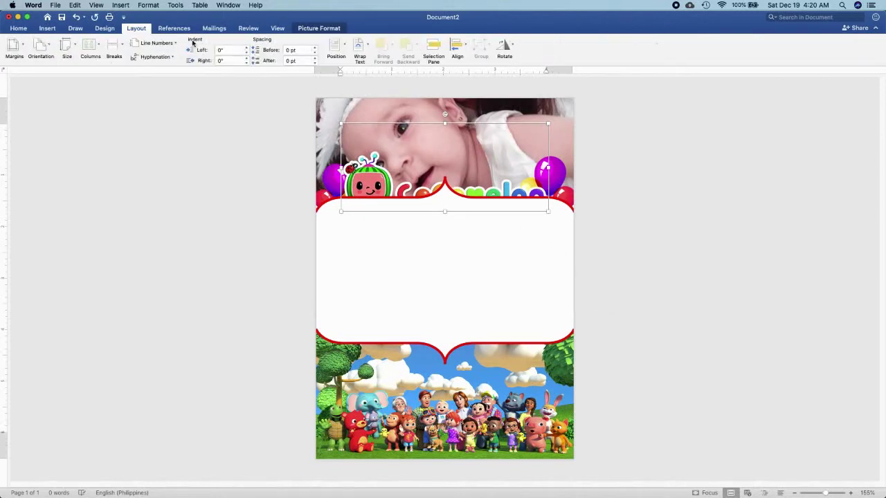
left_click(358, 45)
left_click(385, 127)
left_click(391, 44)
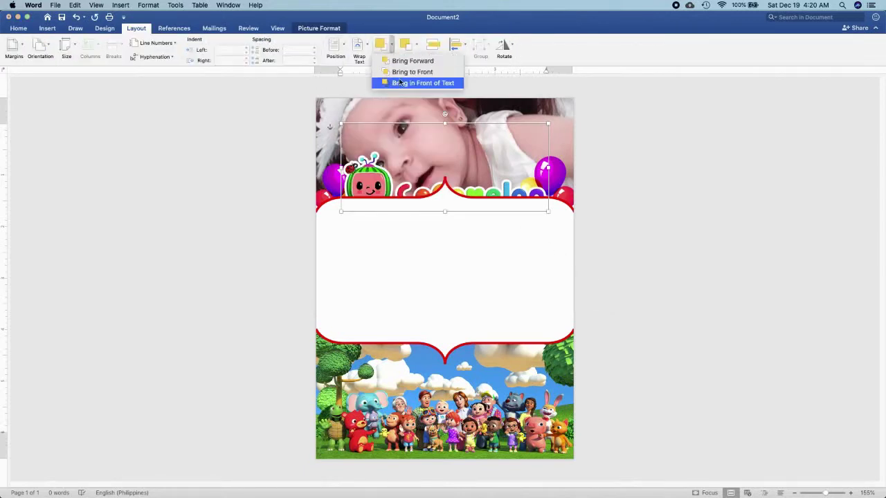
left_click(400, 82)
Crop the watermelon and top space off the logo, leaving just the lettering.
left_click(338, 30)
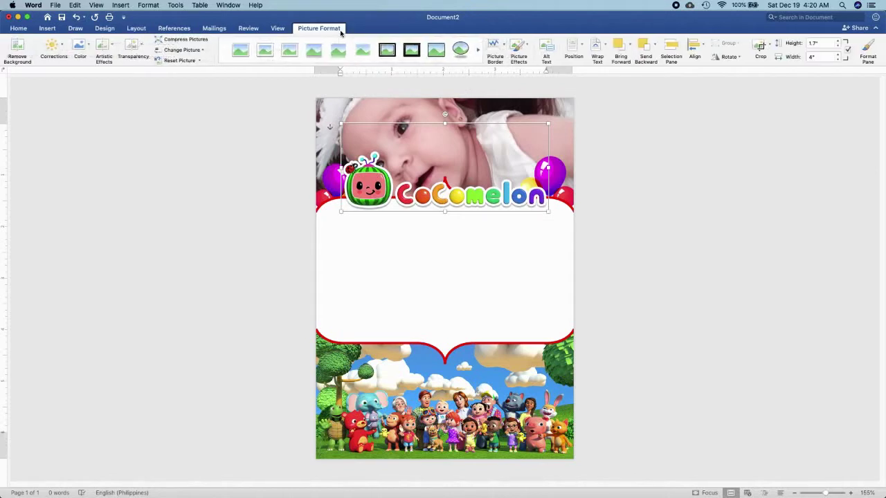
left_click(759, 46)
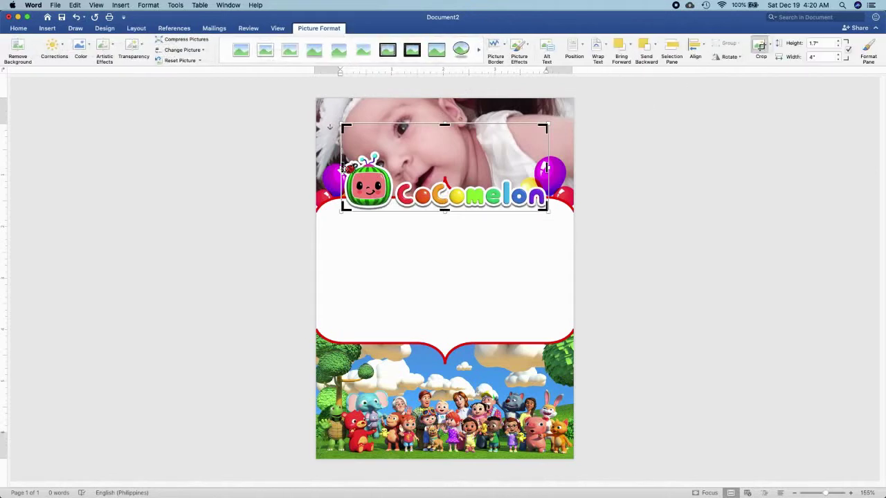
left_click_drag(344, 168, 393, 172)
left_click_drag(470, 127, 470, 177)
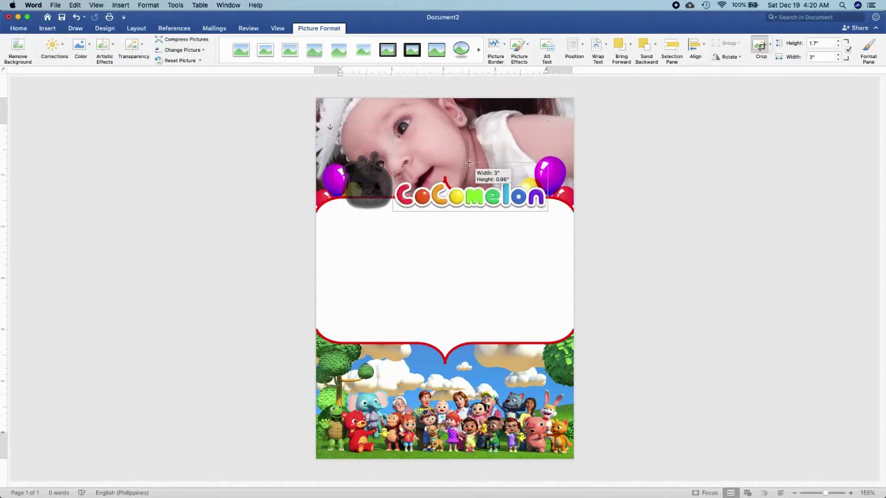
key("Escape")
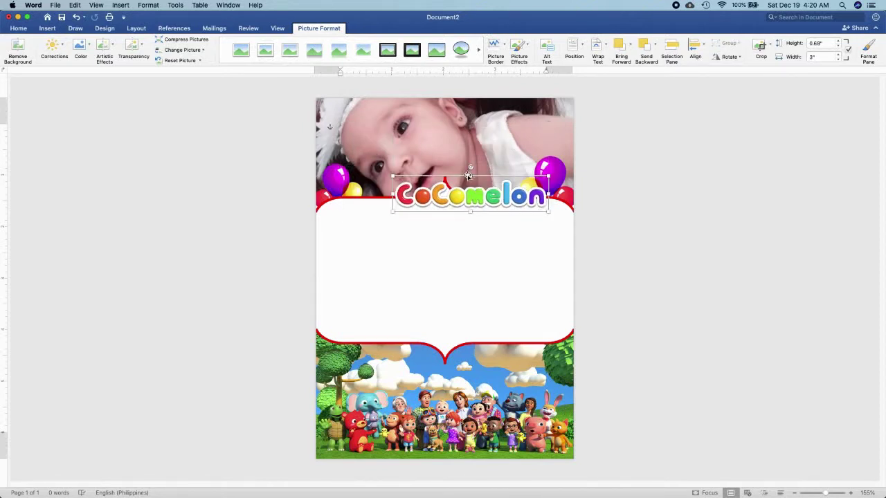
Centre the logo over the banner's top edge, enlarged to 3.57 × 0.81 in.
left_click_drag(457, 190, 428, 185)
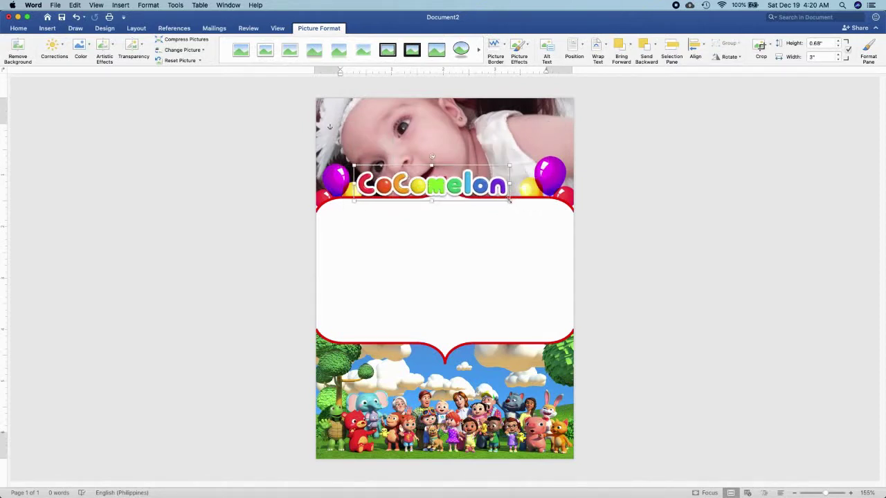
left_click_drag(508, 201, 538, 207)
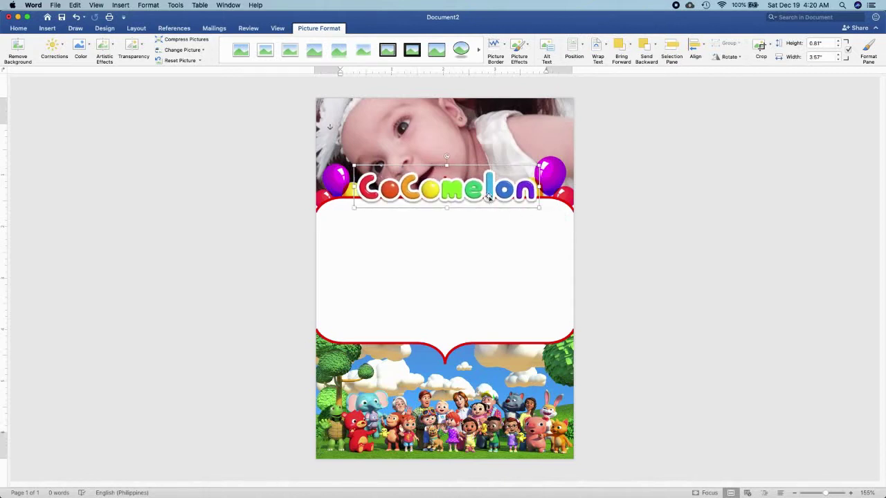
left_click_drag(487, 198, 490, 198)
left_click(558, 121)
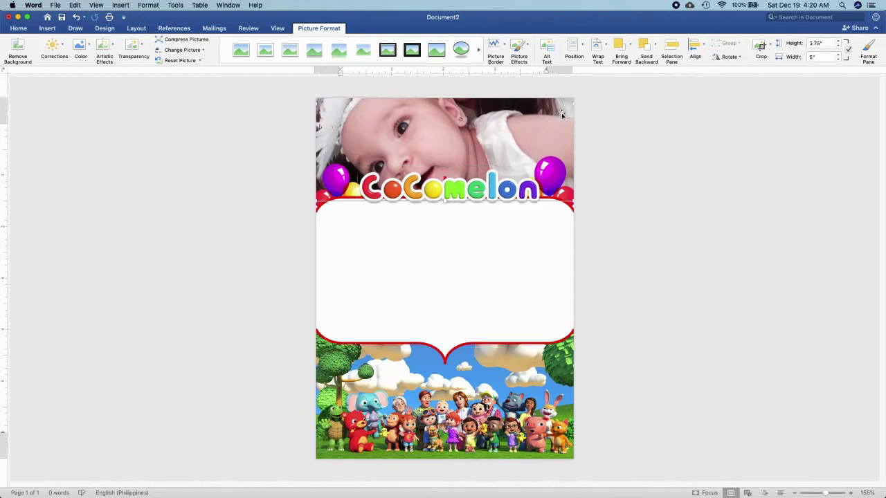
key("super+z")
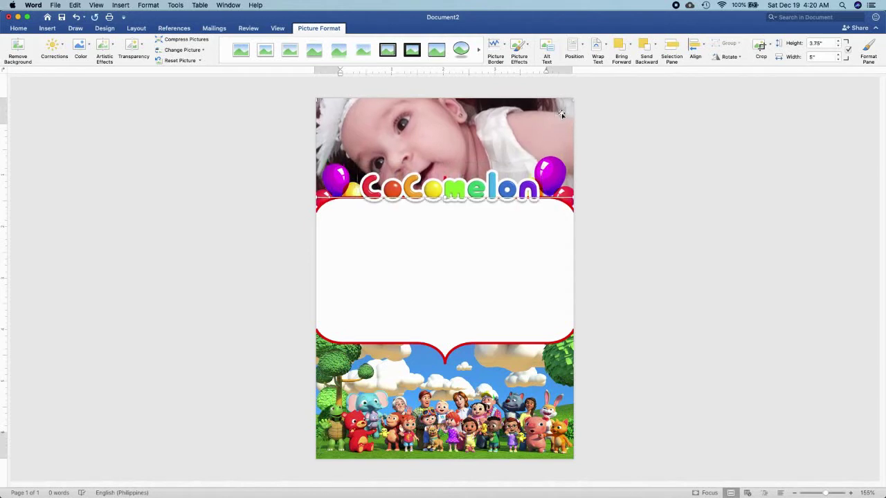
left_click(642, 231)
Shift the logo slightly and adjust the white banner's top edge position.
mouse_move(440, 191)
left_mouse_down()
mouse_move(441, 199)
mouse_move(447, 180)
left_mouse_up()
left_click(559, 211)
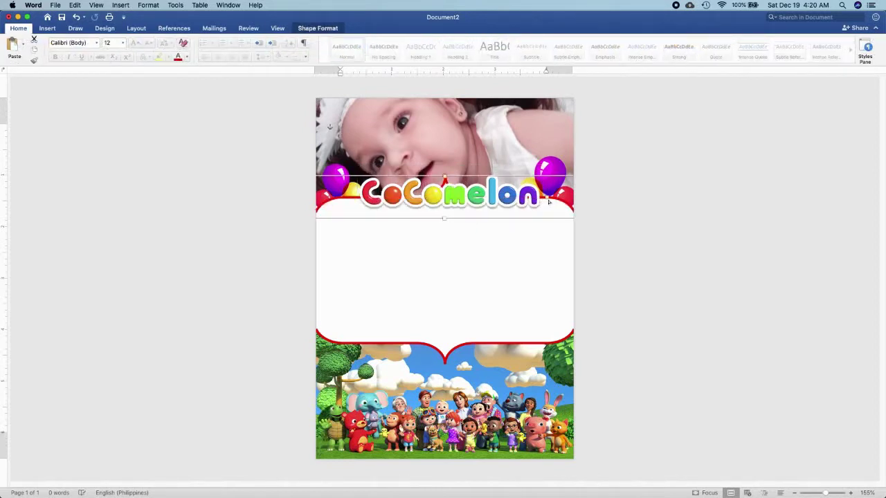
left_click_drag(446, 219, 446, 212)
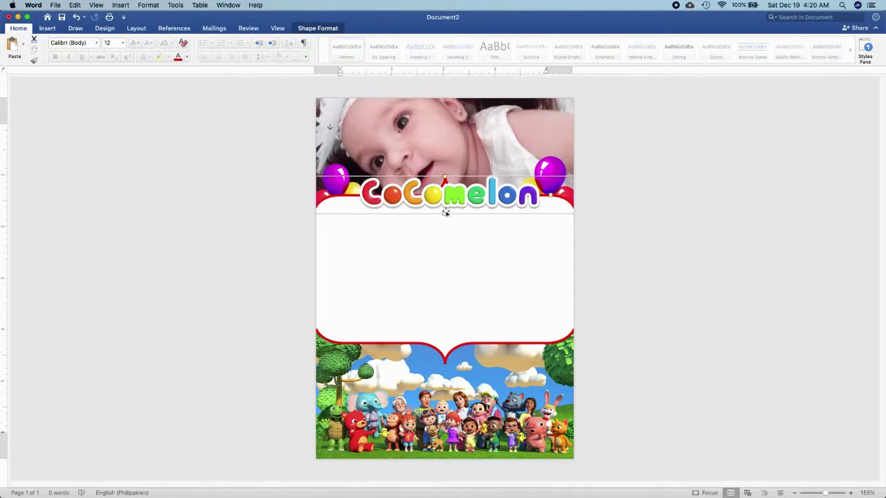
key("Down")
key("Down")
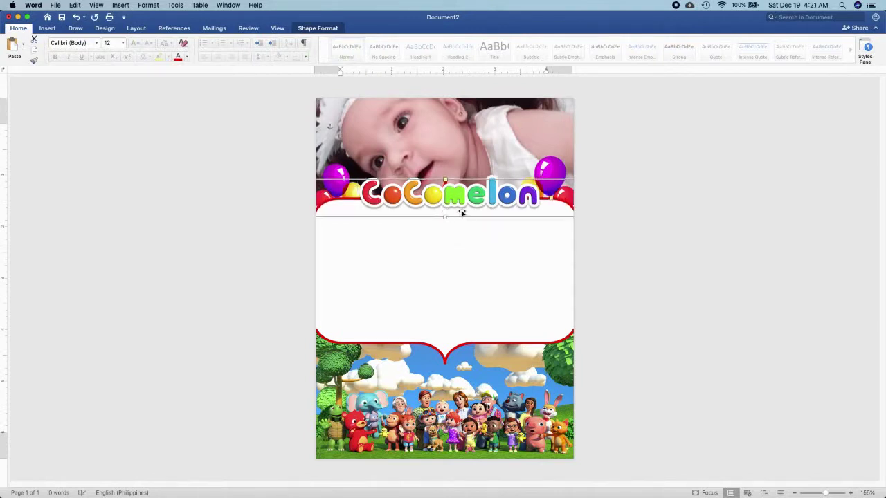
Nudge the Cocomelon logo right and up so it sits neatly on the banner.
left_click(468, 200)
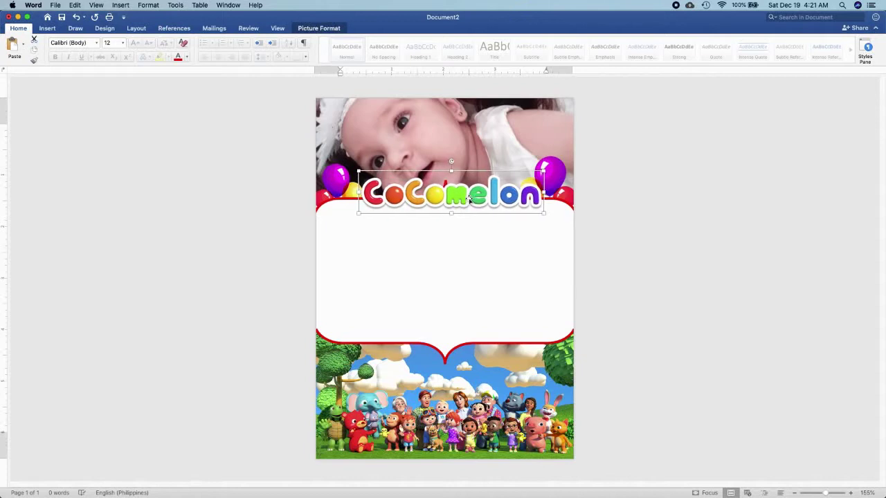
key("Right")
key("Up")
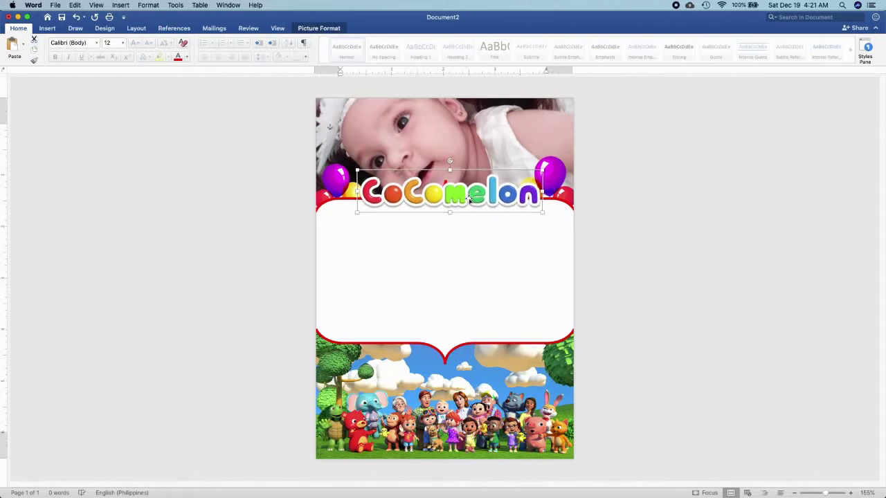
key("Up")
key("Up")
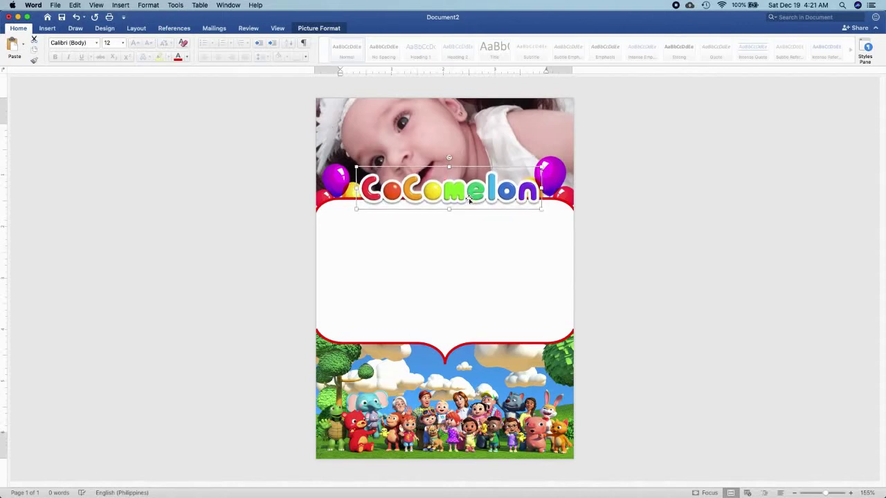
left_click(642, 151)
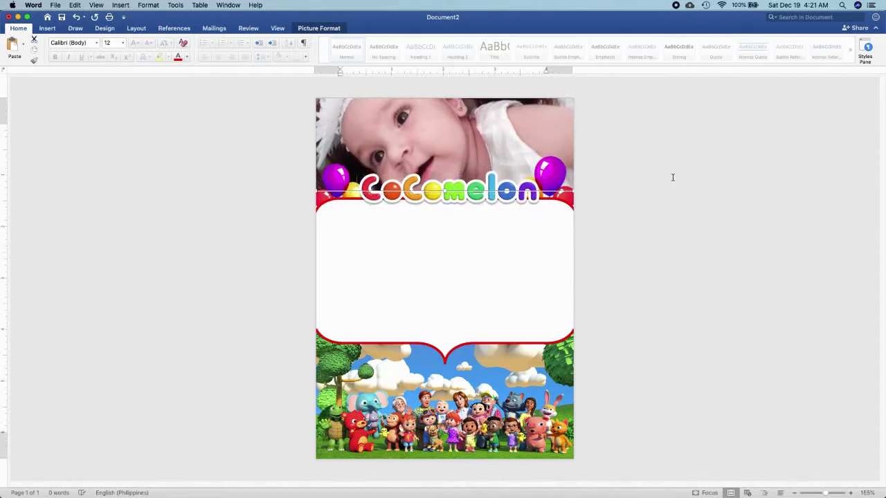
left_click(712, 263)
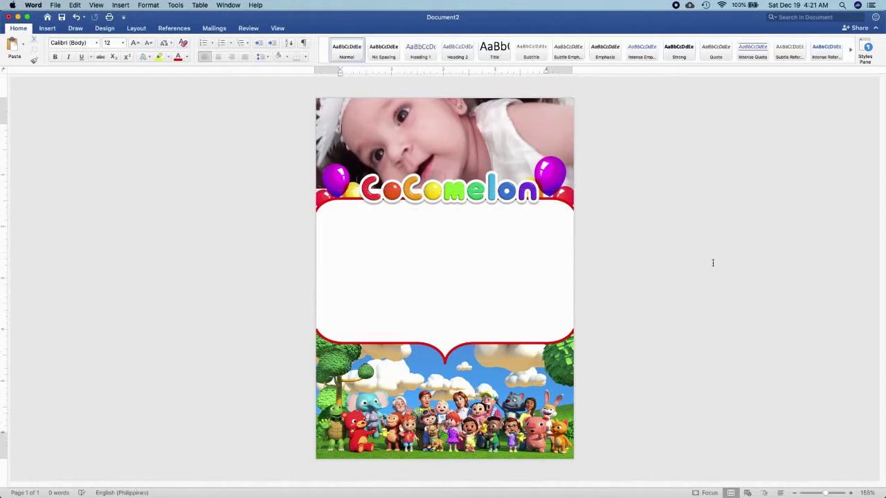
left_click(570, 111)
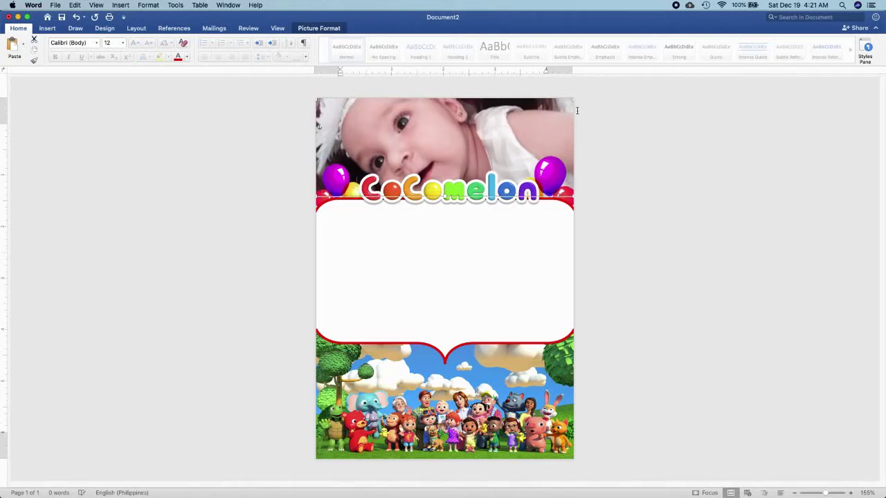
left_click(758, 174)
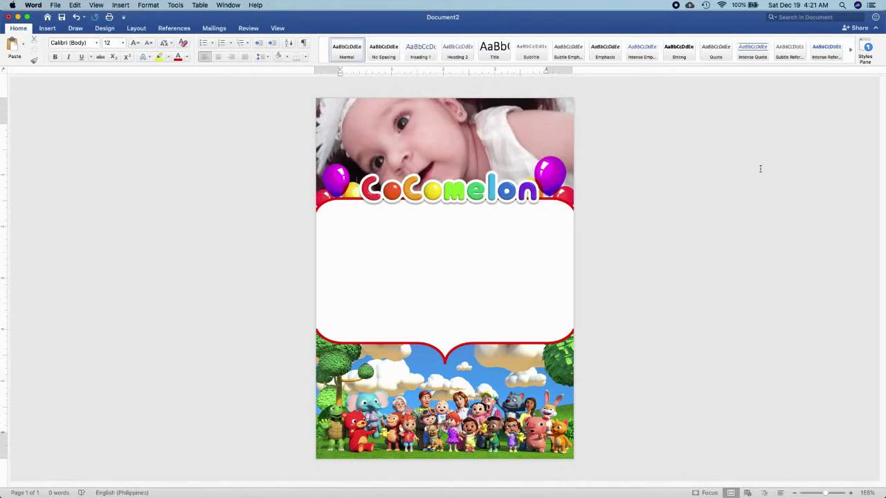
Crop a sliver off the logo's left edge, leaving it 3.55 in wide.
left_click(392, 193)
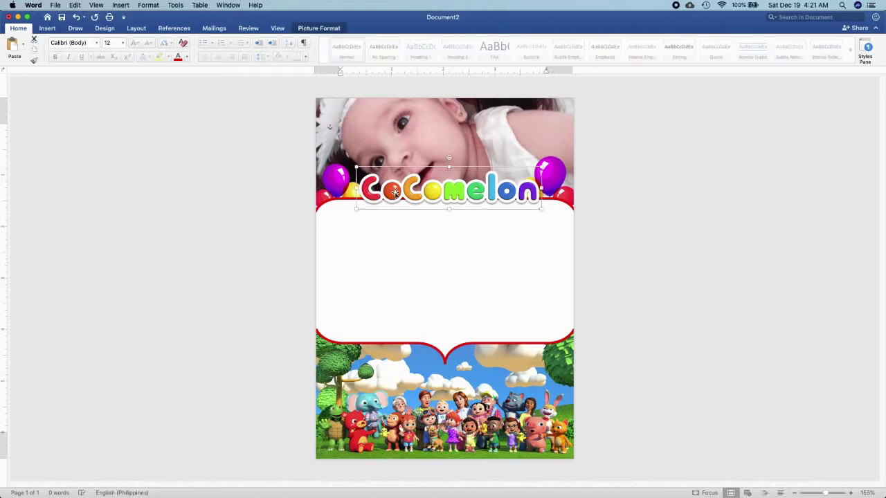
left_click(312, 28)
left_click(759, 46)
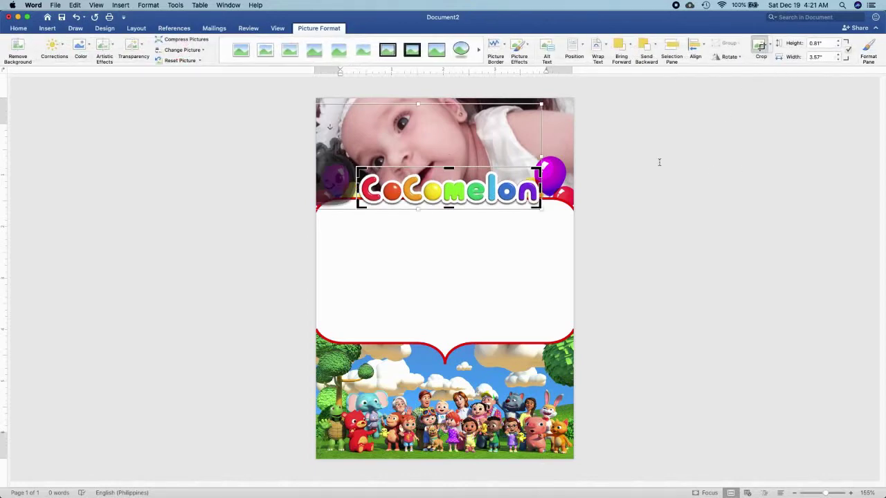
scroll(586, 194, "up", 5)
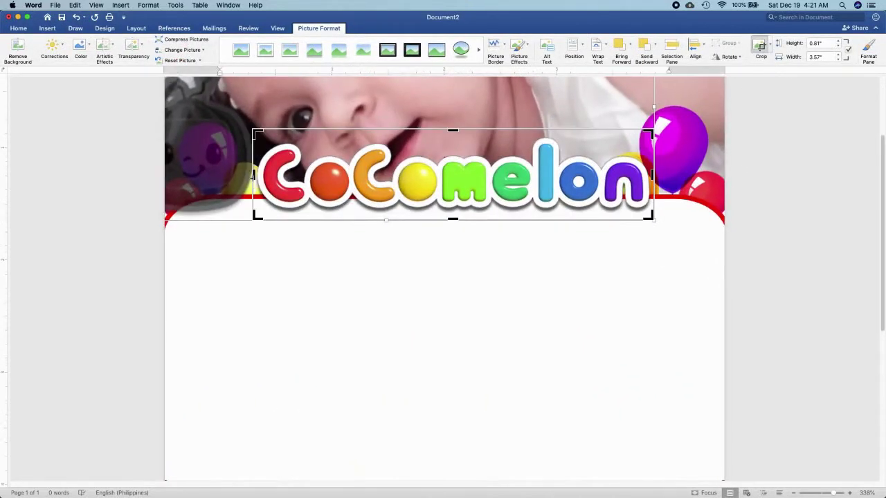
left_click_drag(254, 176, 256, 176)
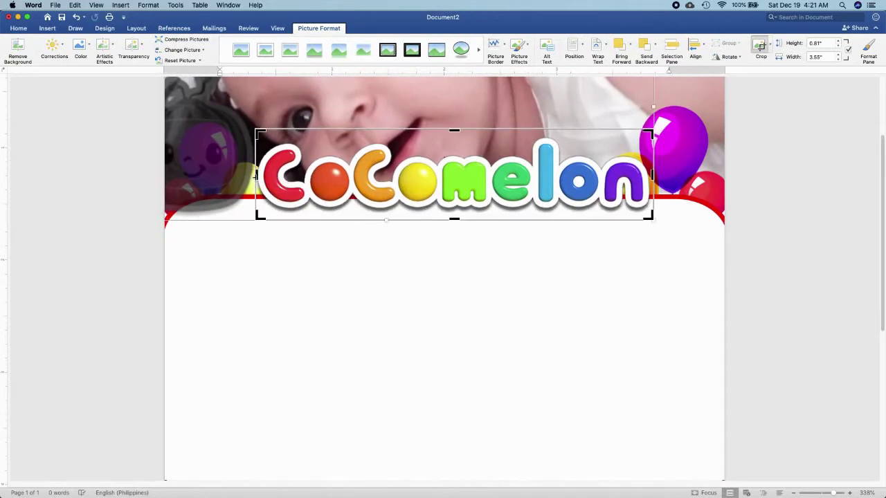
key("Escape")
left_click(789, 251)
scroll(767, 281, "down", 5)
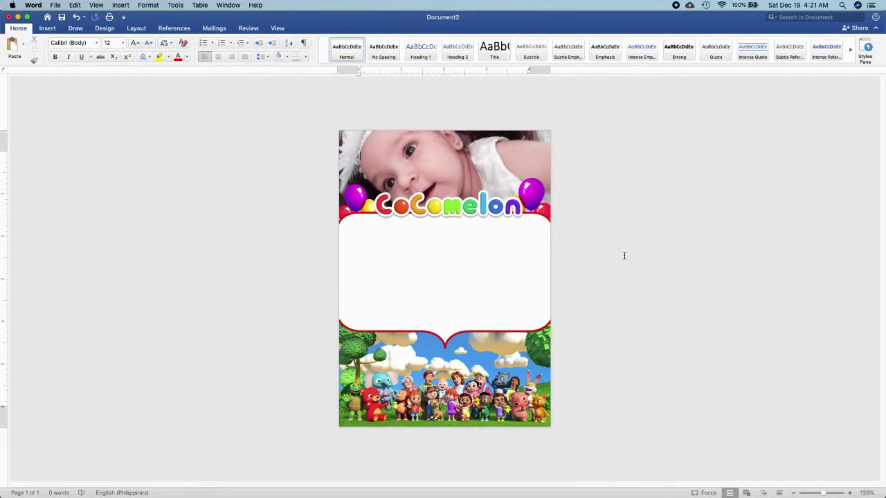
scroll(623, 255, "up", 5)
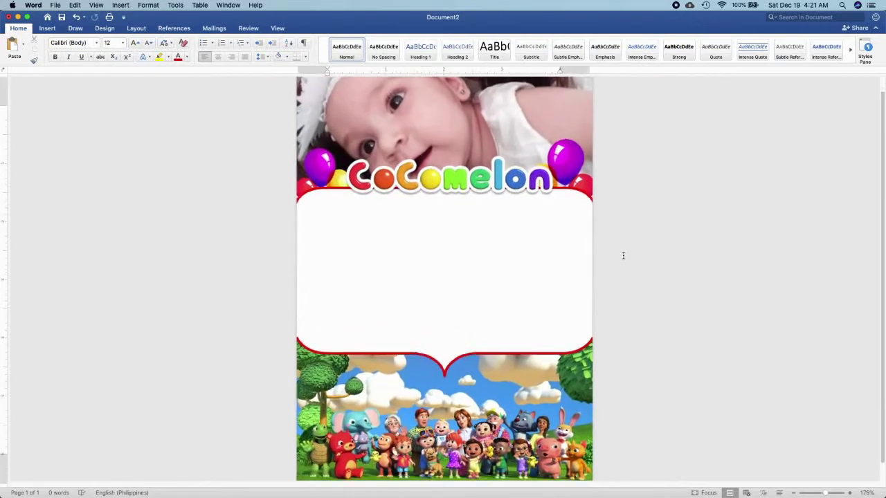
scroll(622, 256, "down", 1)
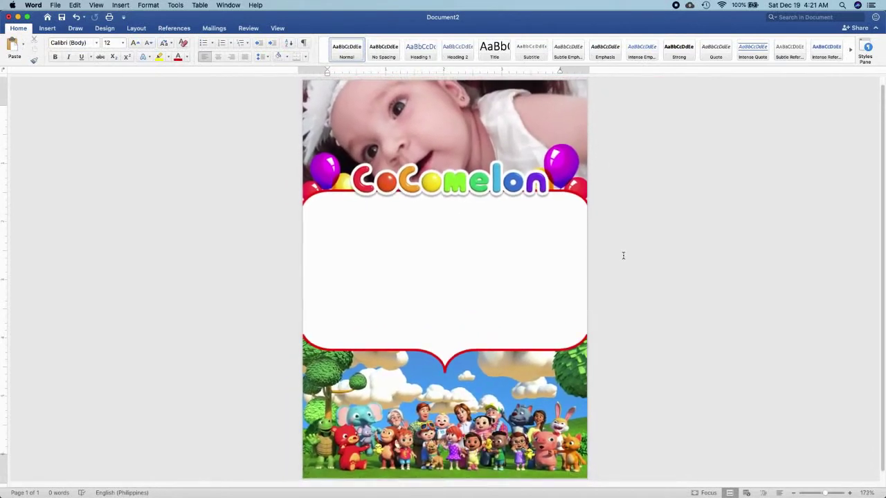
Insert cocomelon.png, set it behind text, then bring it in front of text.
left_click(46, 29)
left_click(110, 45)
left_click(130, 72)
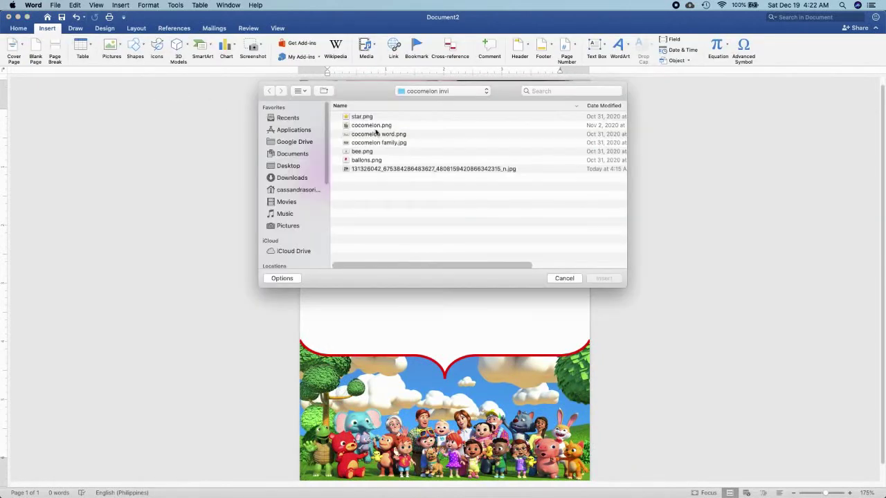
left_click(375, 128)
left_click(595, 279)
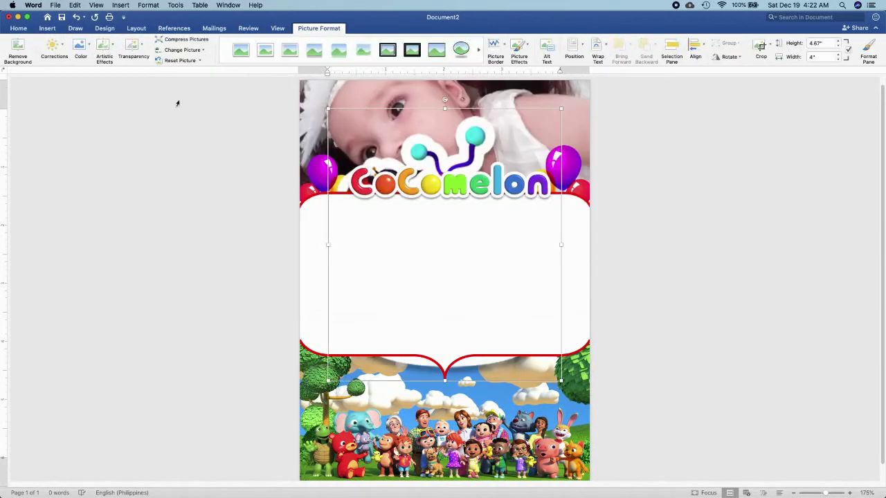
left_click(133, 29)
left_click(360, 48)
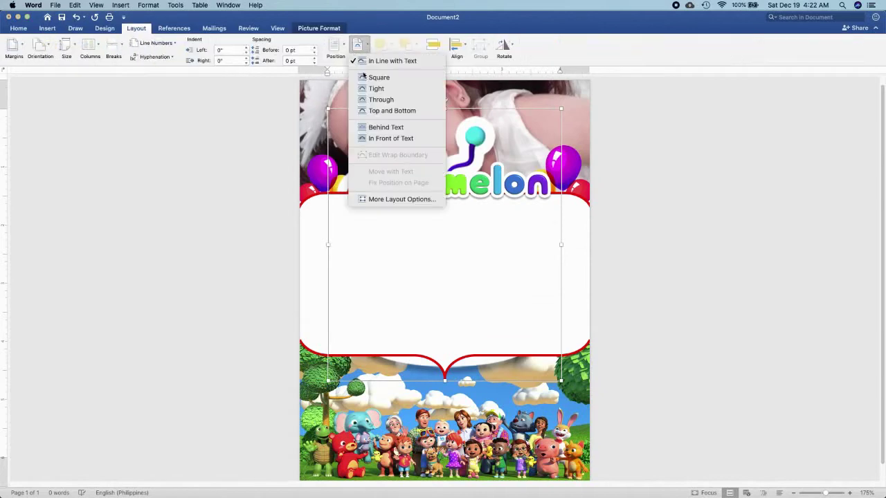
left_click(374, 127)
left_click(391, 45)
left_click(401, 84)
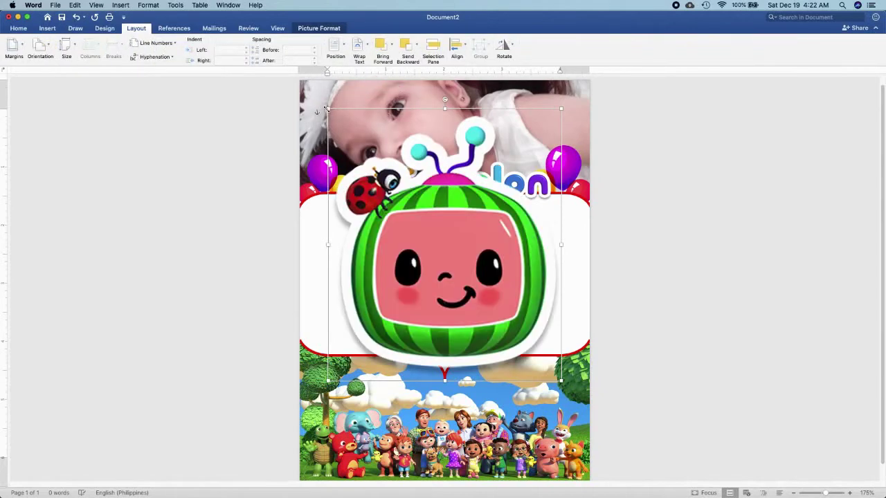
Shrink the watermelon picture, move it to the logo's left end, and tilt it slightly.
mouse_move(326, 109)
left_mouse_down()
mouse_move(490, 296)
mouse_move(363, 259)
left_mouse_up()
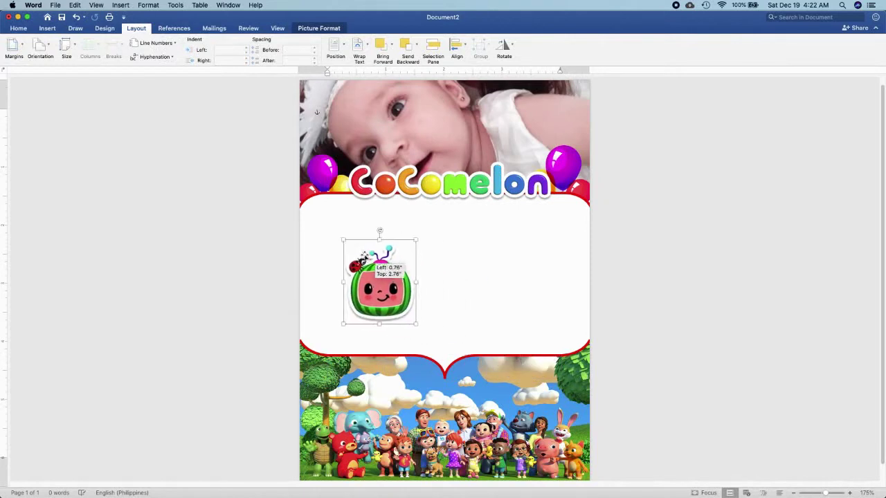
mouse_move(380, 231)
left_mouse_down()
mouse_move(411, 231)
mouse_move(381, 249)
mouse_move(333, 190)
left_mouse_up()
left_click(723, 286)
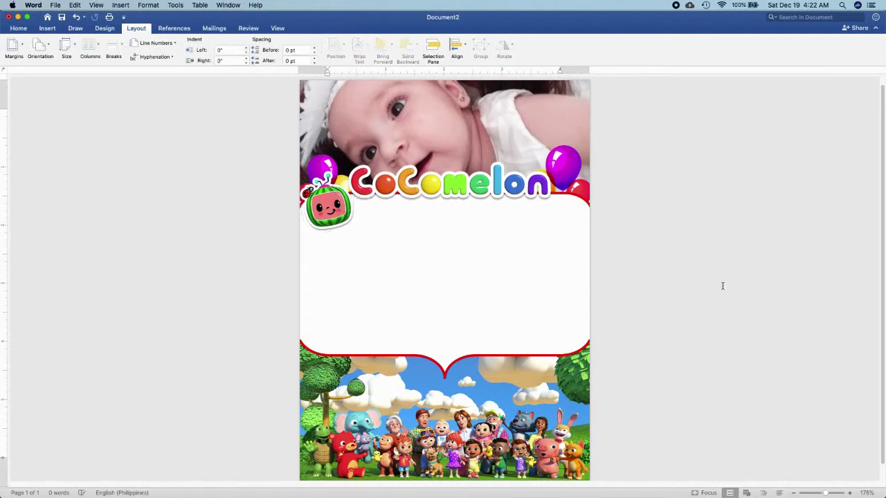
Draw a wide rectangle below the logo and add text inside it.
left_click(47, 28)
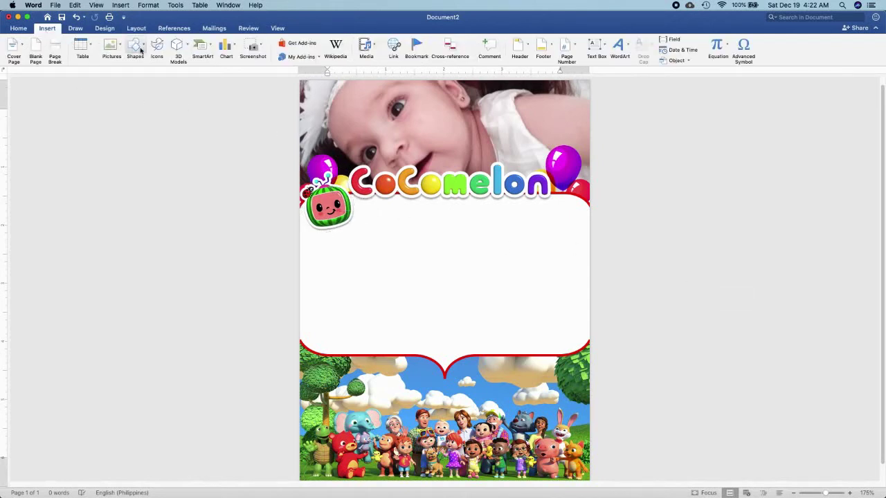
left_click(135, 45)
left_click(179, 74)
left_click_drag(375, 215, 527, 229)
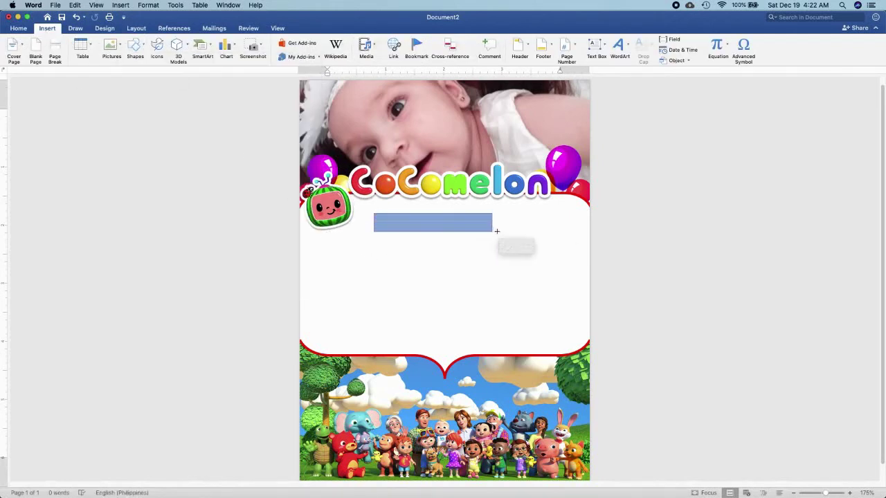
right_click(477, 221)
left_click(494, 257)
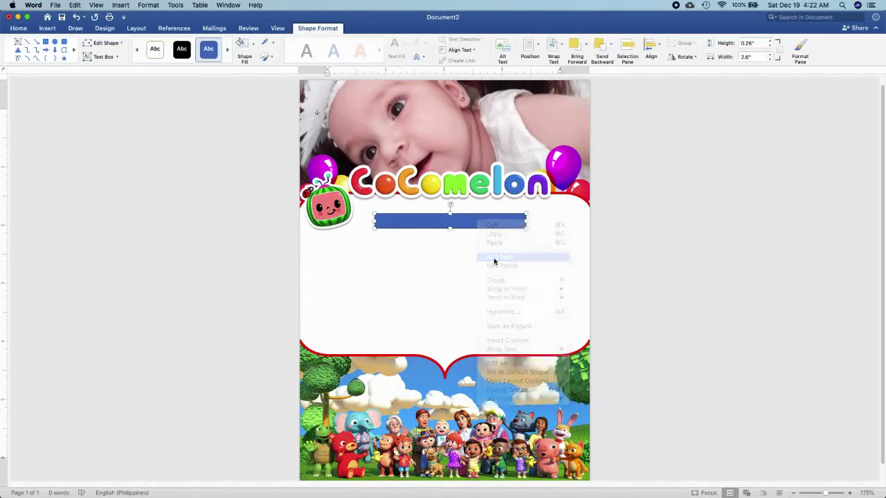
Pick a text colour and remove the rectangle's fill and outline.
left_click(403, 46)
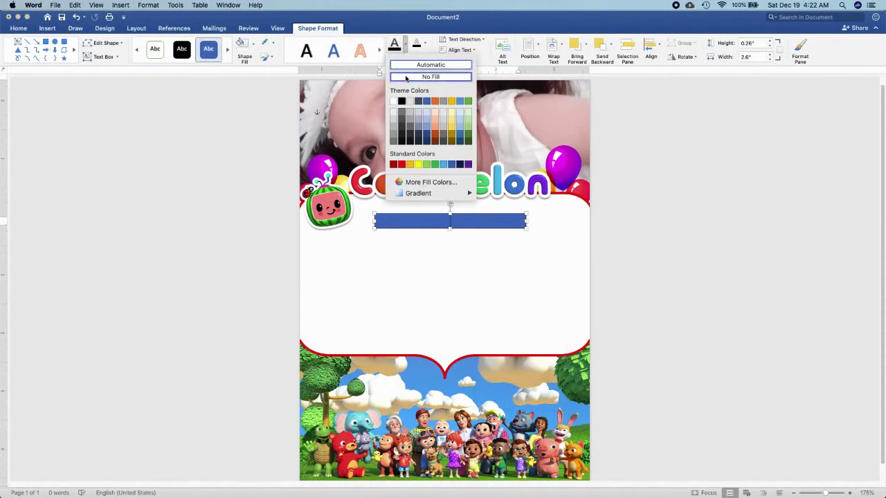
left_click(401, 104)
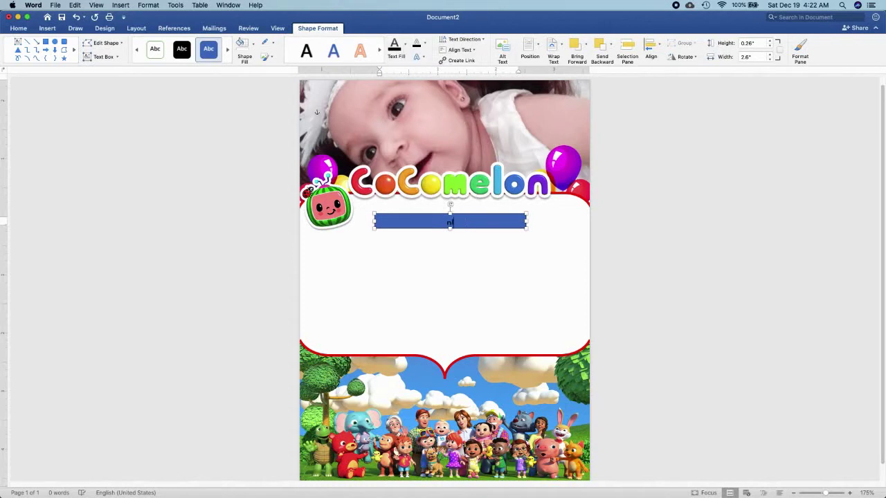
key("super+a")
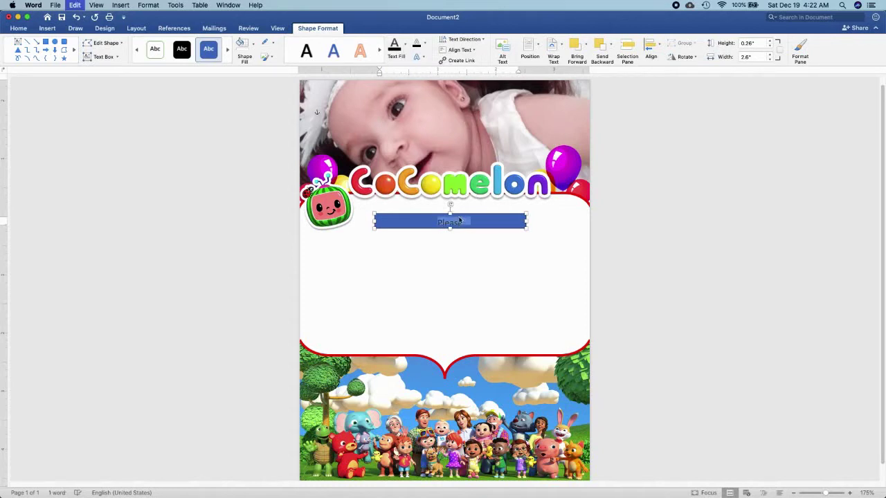
left_click(253, 43)
left_click(275, 63)
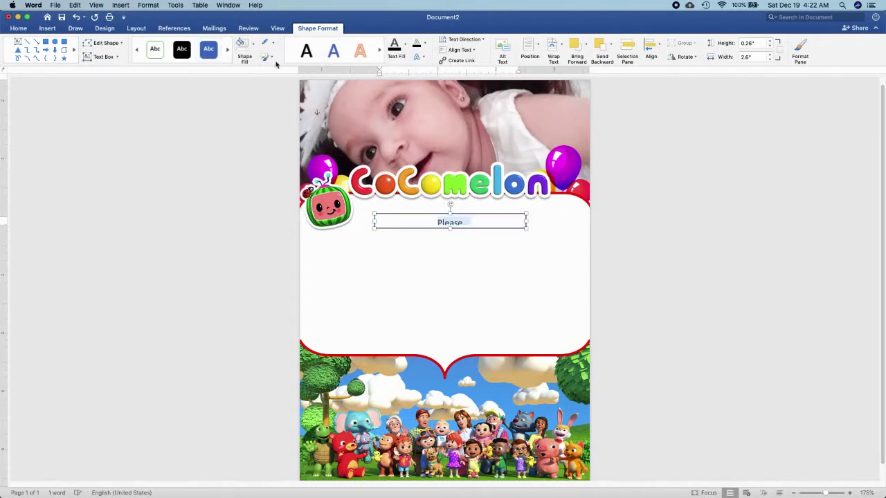
left_click(275, 44)
left_click(285, 62)
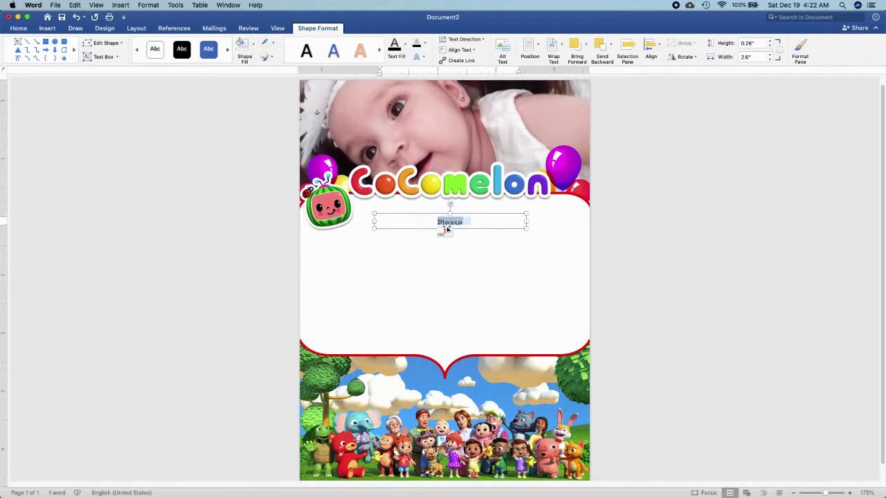
Complete the text as 'please join us to celebrate!' in bold Comic Sans MS.
left_click_drag(450, 229, 450, 235)
left_click(471, 223)
type("join us ")
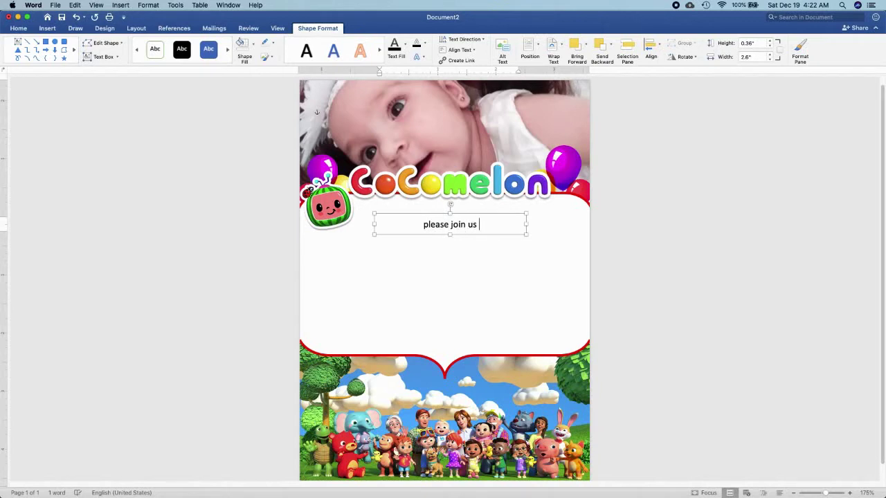
type("to celebrate!")
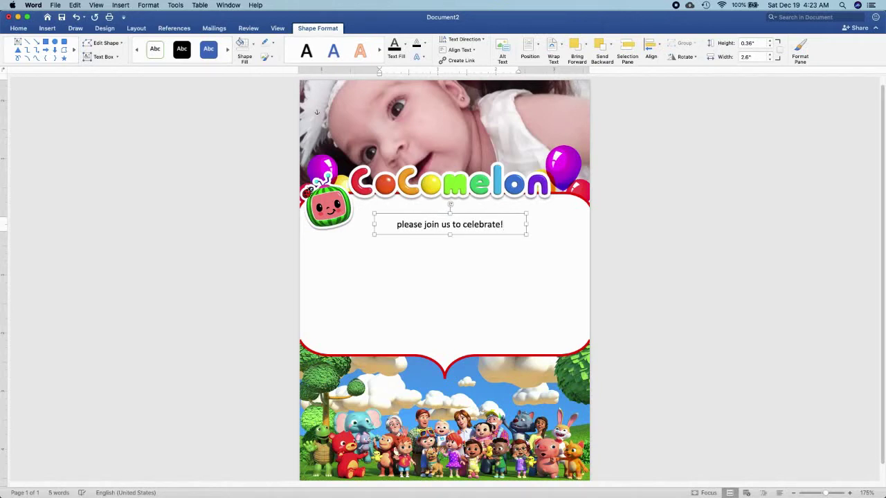
key("super+a")
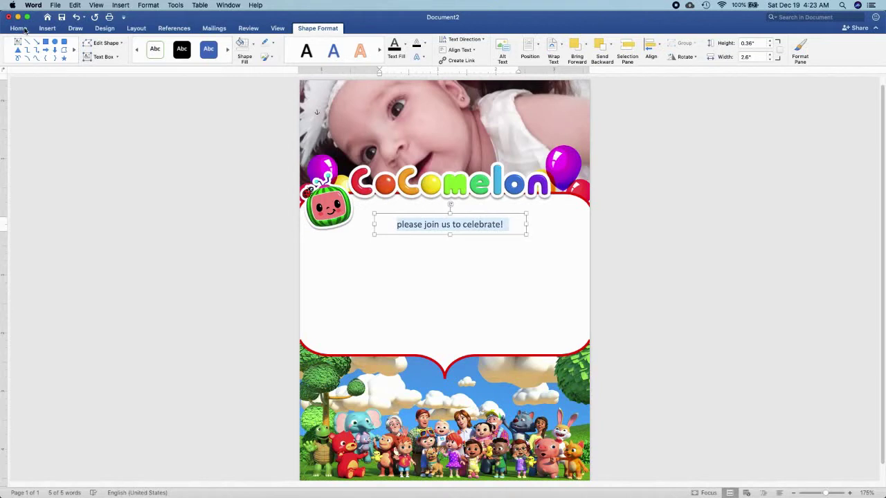
left_click(24, 30)
left_click(87, 43)
type("Comic Sans MS")
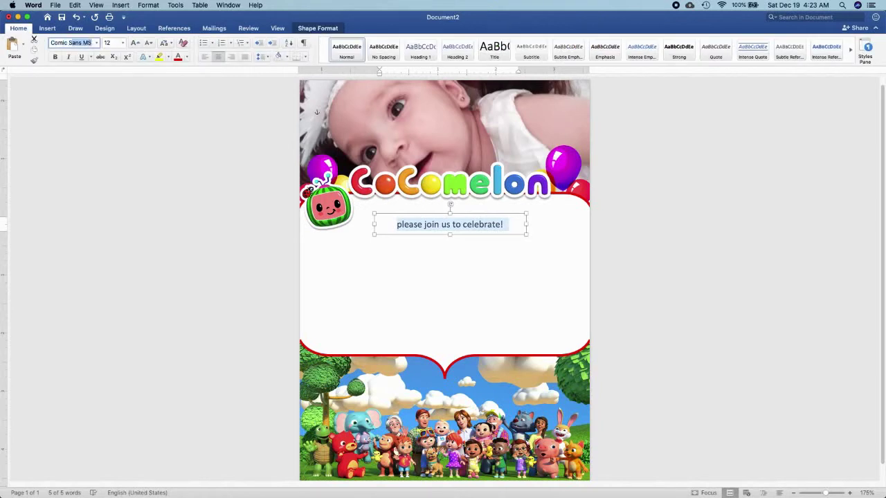
key("Return")
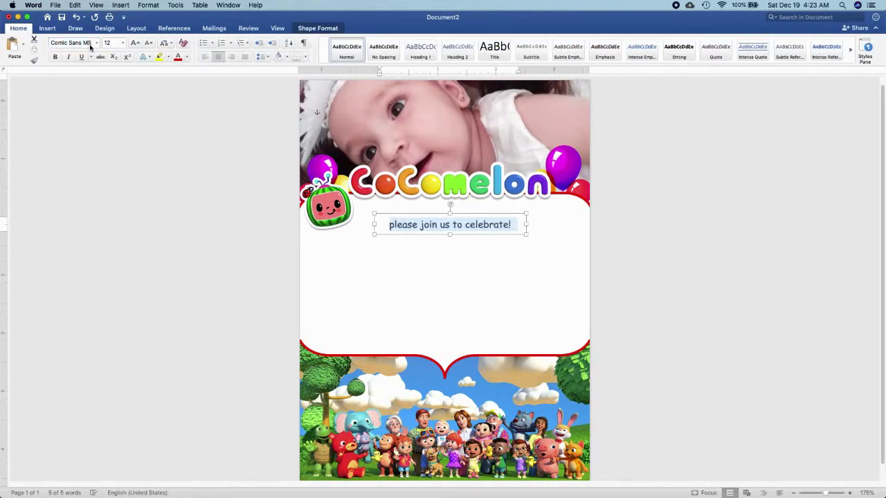
left_click(55, 58)
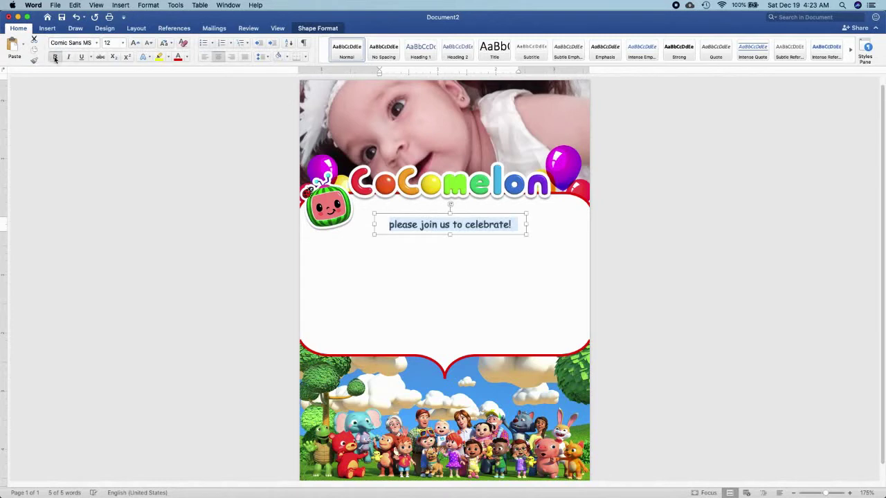
Position the greeting just beneath the logo and paste a duplicate of it.
left_click_drag(415, 211, 415, 200)
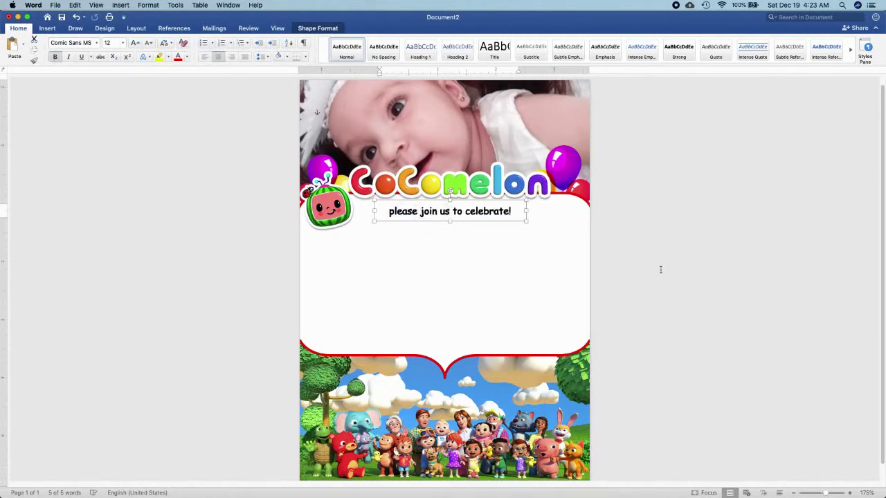
key("Right")
key("Right")
key("Up")
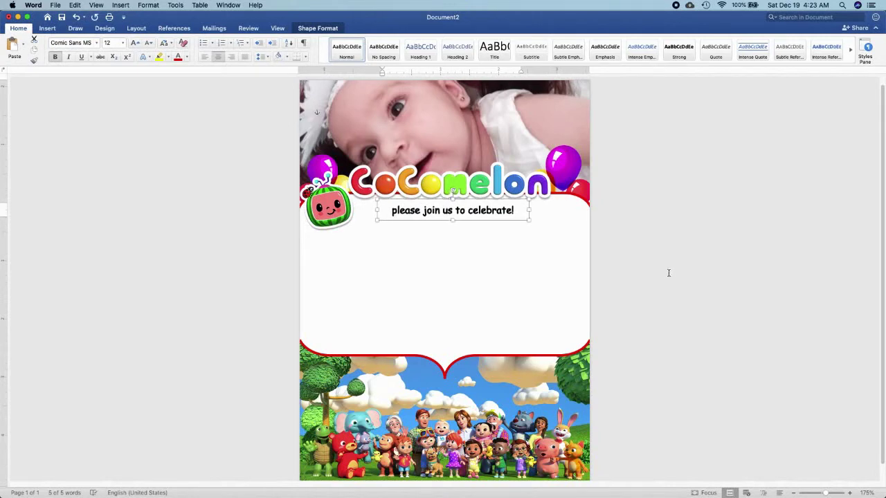
key("super+v")
Place the copy below the greeting and replace its text with the child's full name.
left_click_drag(479, 229, 463, 251)
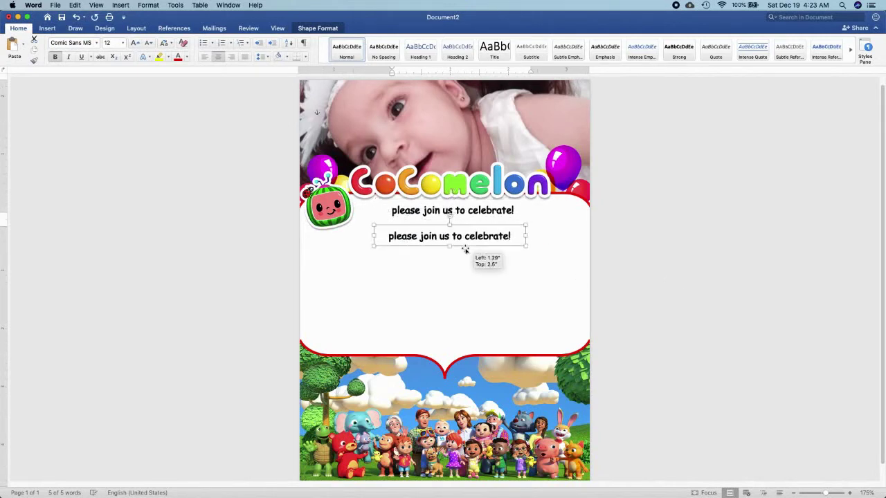
key("super+a")
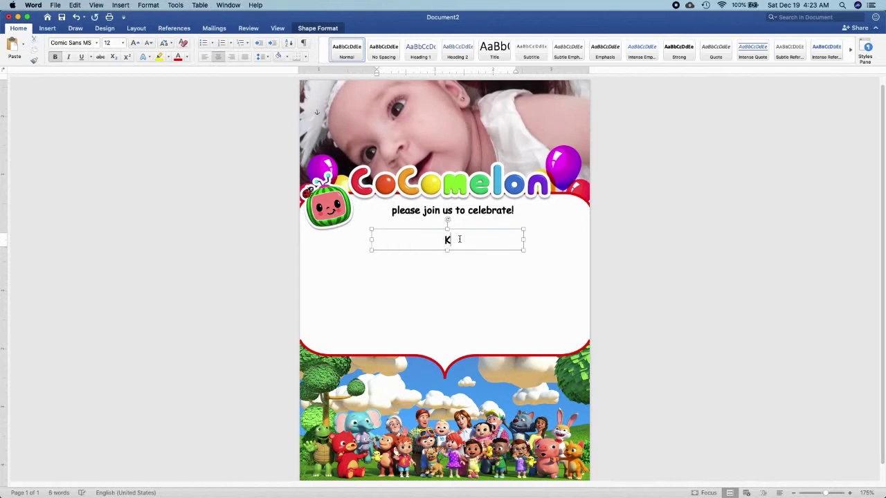
left_click_drag(524, 250, 529, 270)
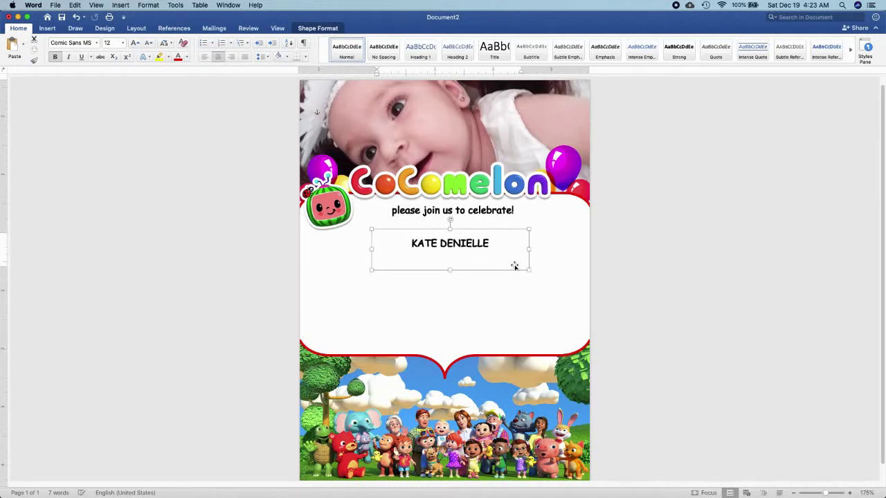
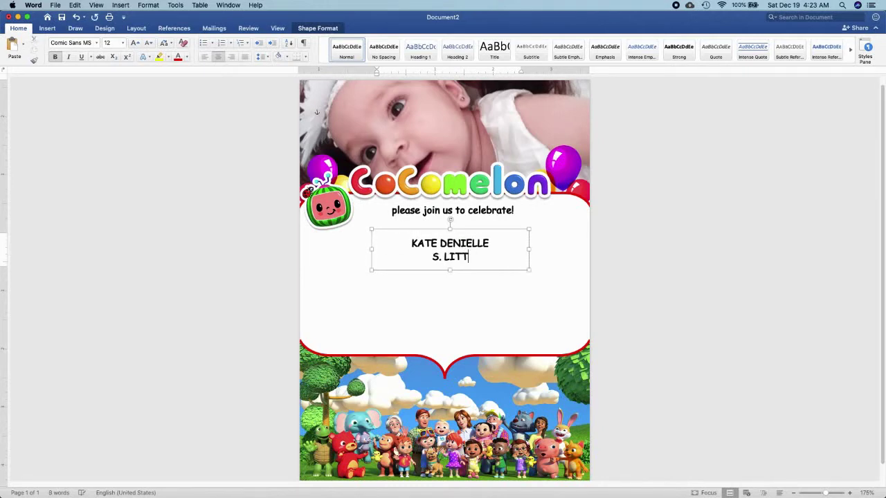
Grow the name to 34 pt and widen its box so it fits two lines.
key("super+a")
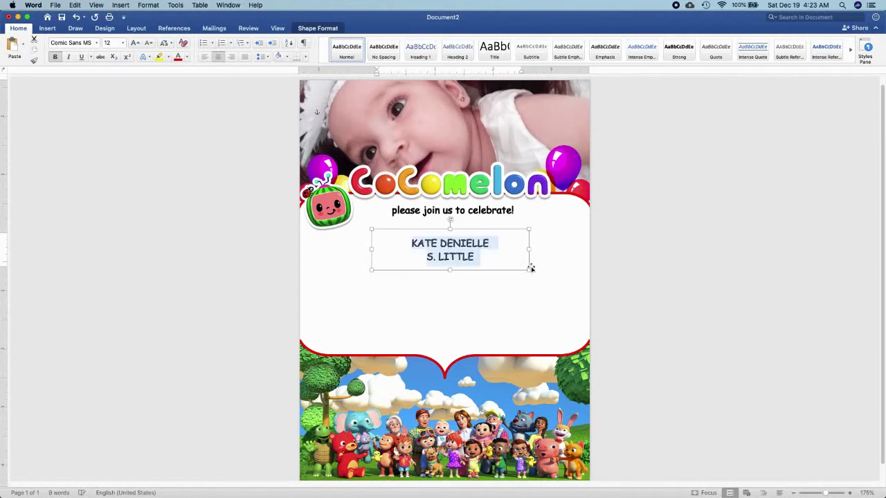
key("super+bracketright")
key("super+bracketright")
key("super+bracketright")
left_click_drag(528, 270, 579, 285)
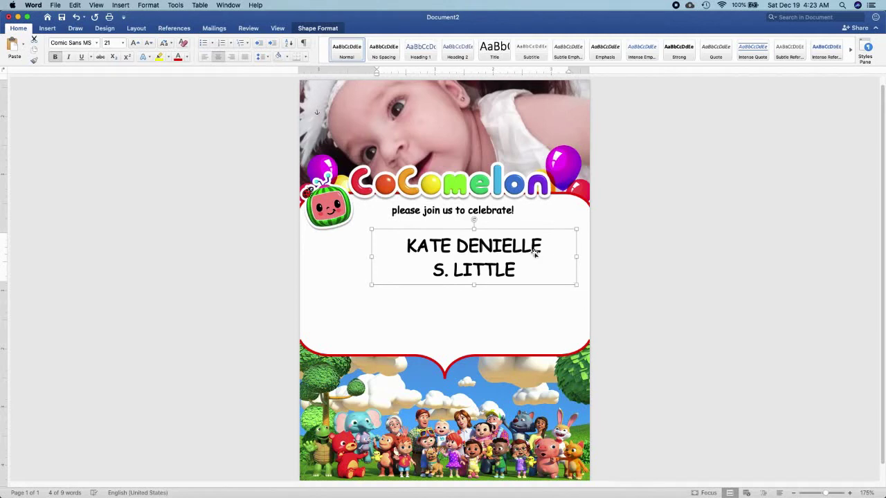
left_click_drag(534, 254, 516, 247)
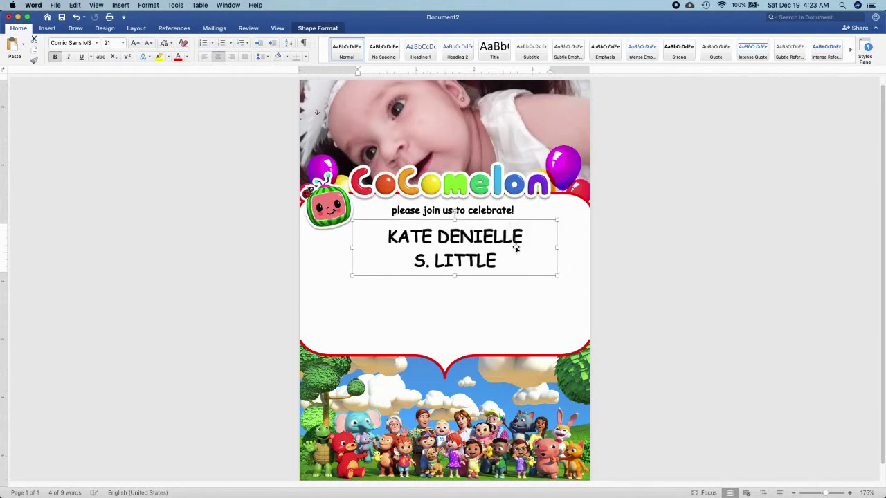
key("super+shift+period")
key("super+shift+period")
key("super+shift+period")
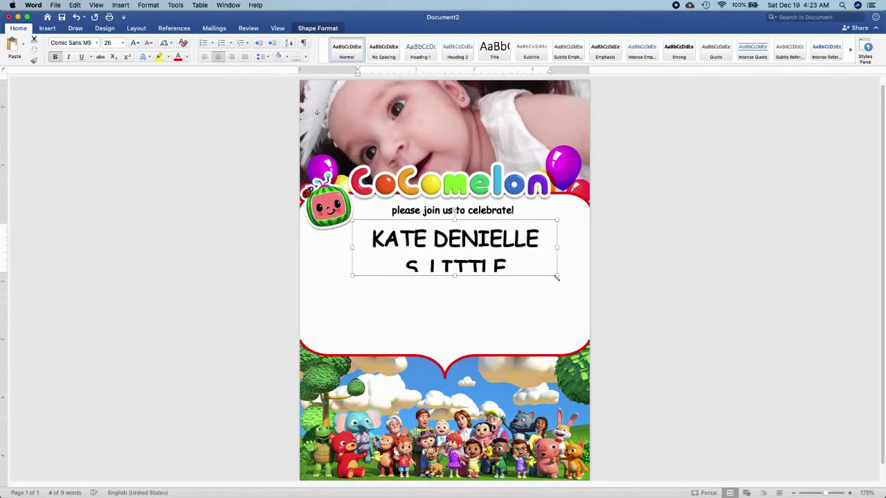
left_click_drag(557, 277, 562, 296)
key("super+bracketright")
key("super+bracketright")
key("super+bracketright")
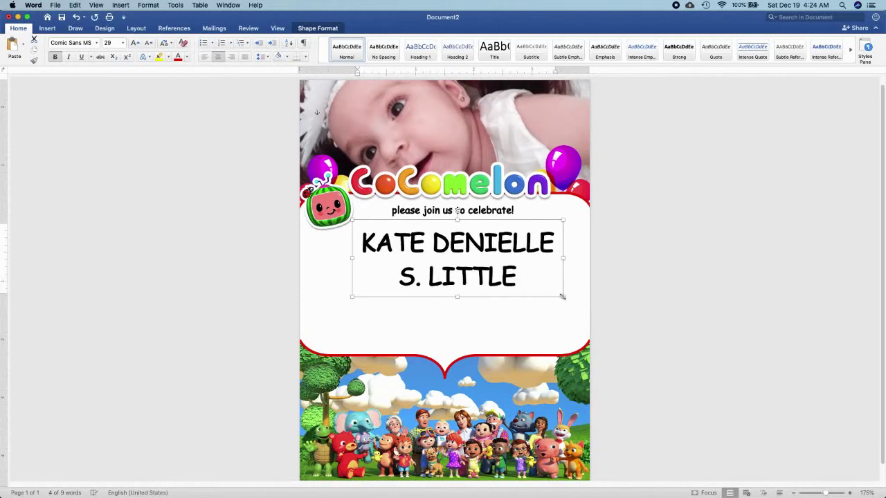
left_click_drag(351, 297, 340, 302)
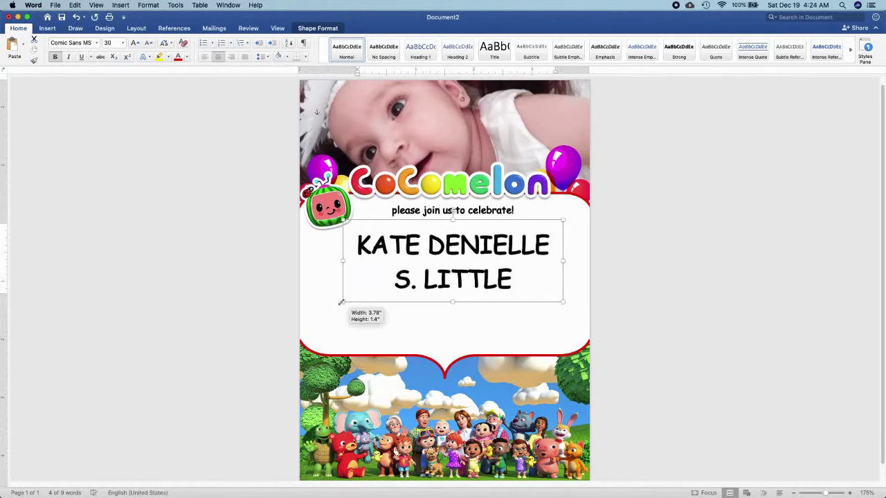
key("super+bracketright")
key("super+bracketright")
key("super+bracketright")
key("super+bracketright")
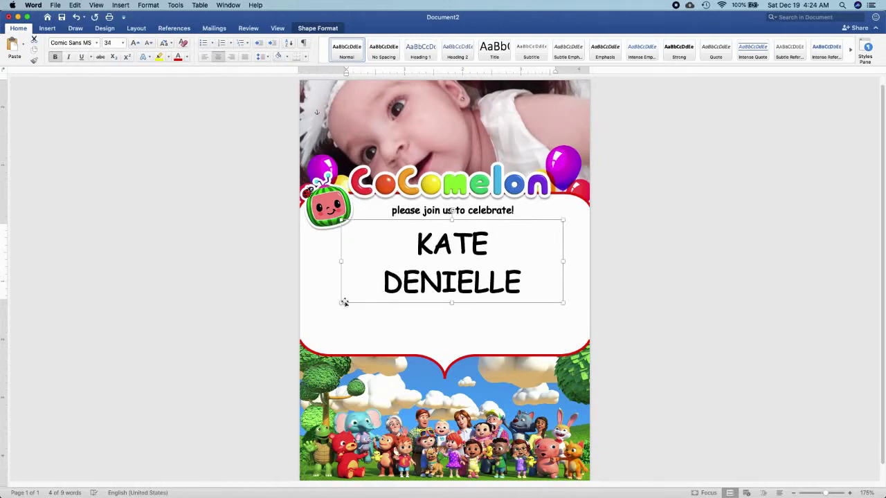
left_click_drag(340, 302, 324, 305)
Move the name box up under the greeting and nudge it slightly left.
left_click_drag(504, 221, 514, 214)
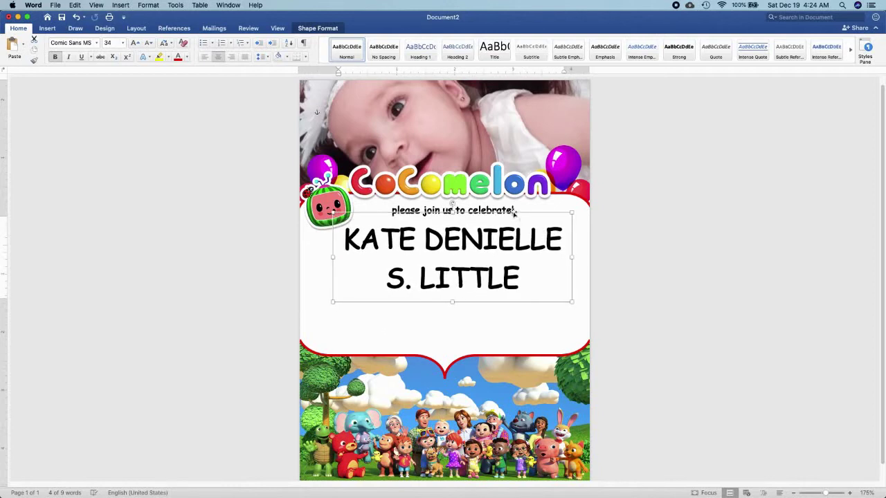
key("Left")
key("Left")
key("Left")
key("Left")
key("Left")
key("Left")
key("Left")
key("Left")
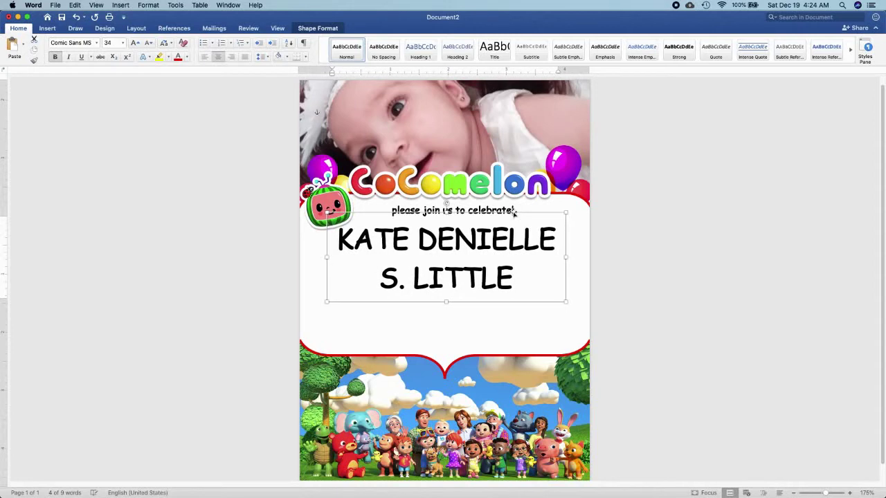
left_click_drag(354, 239, 338, 240)
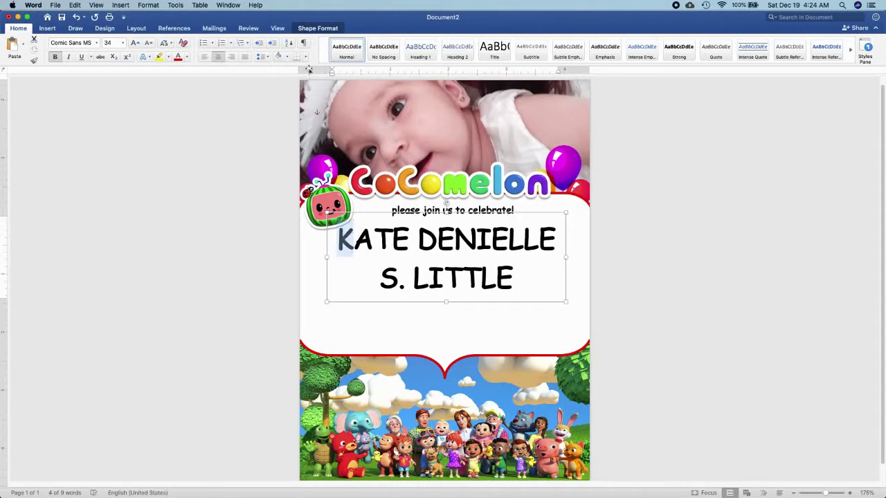
Colour the name's first letters red, orange, yellow, green, then a light shade.
left_click(317, 28)
left_click(404, 46)
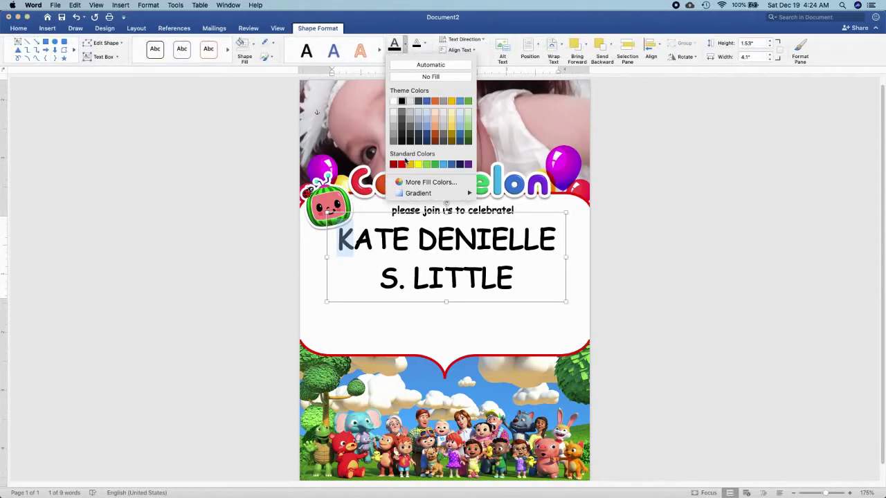
left_click(401, 160)
left_click_drag(373, 239, 355, 240)
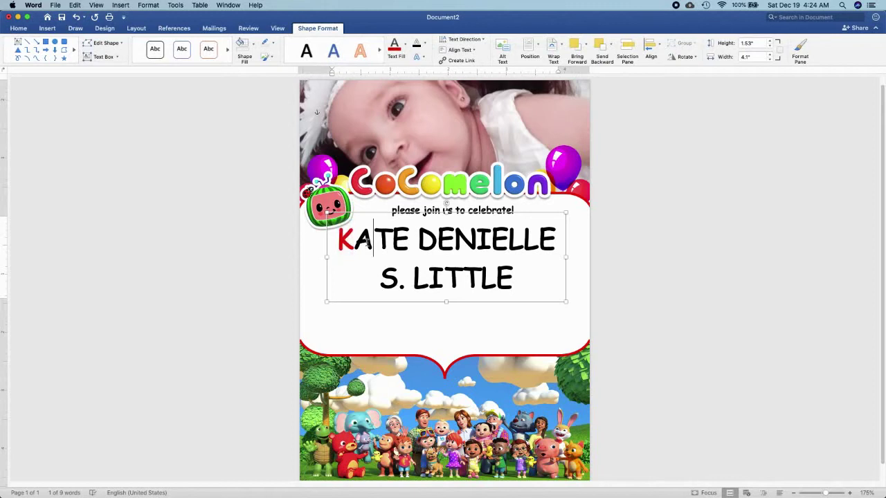
left_click(405, 45)
left_click(410, 164)
mouse_move(392, 239)
left_mouse_down()
mouse_move(374, 239)
mouse_move(555, 239)
left_mouse_up()
left_click(406, 49)
left_click(420, 164)
left_click(406, 50)
left_click(427, 164)
left_click(406, 50)
left_click(436, 164)
Colour the rest of the first line through purple, red, orange, yellow, ending green.
left_click(406, 50)
left_click(443, 164)
left_click(406, 50)
left_click(458, 178)
left_click(407, 50)
left_click(470, 164)
left_click(406, 50)
left_click(401, 164)
left_click(405, 50)
left_click(410, 164)
left_click(406, 50)
left_click(418, 165)
left_click(406, 50)
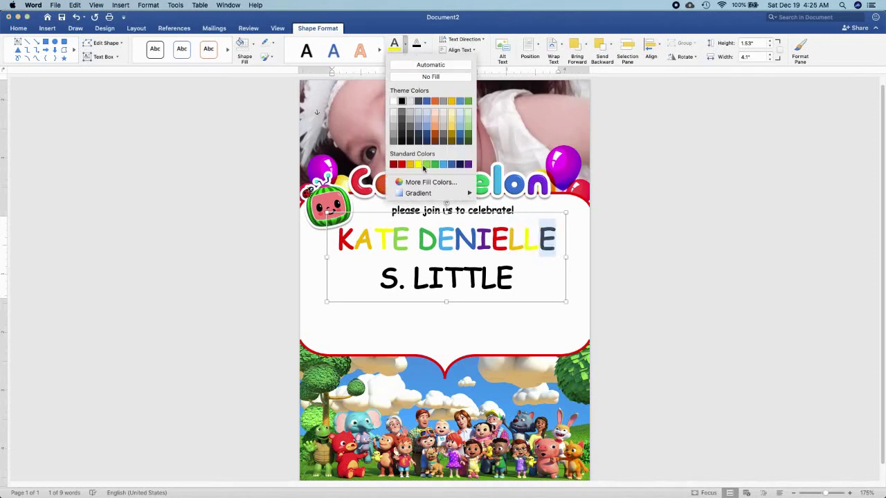
left_click(425, 166)
Colour the second-line initial and period green, then the surname's first letters blue and purple.
double_click(389, 278)
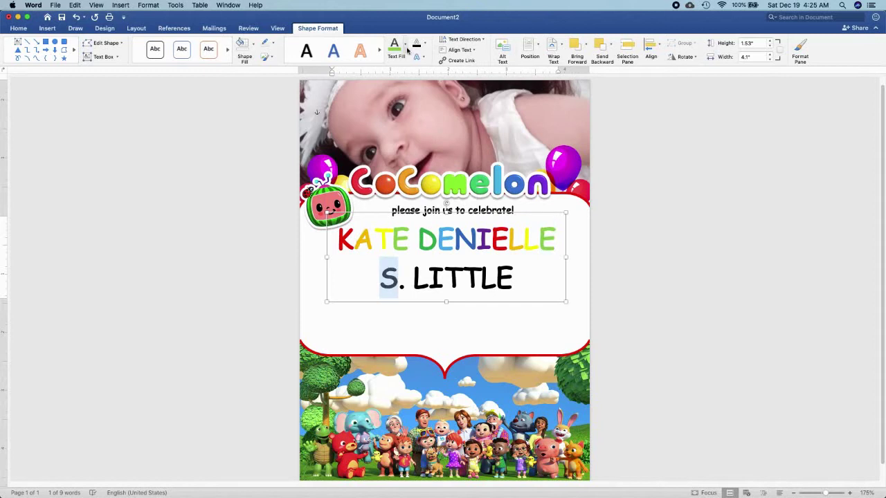
left_click(406, 50)
left_click(434, 166)
double_click(401, 280)
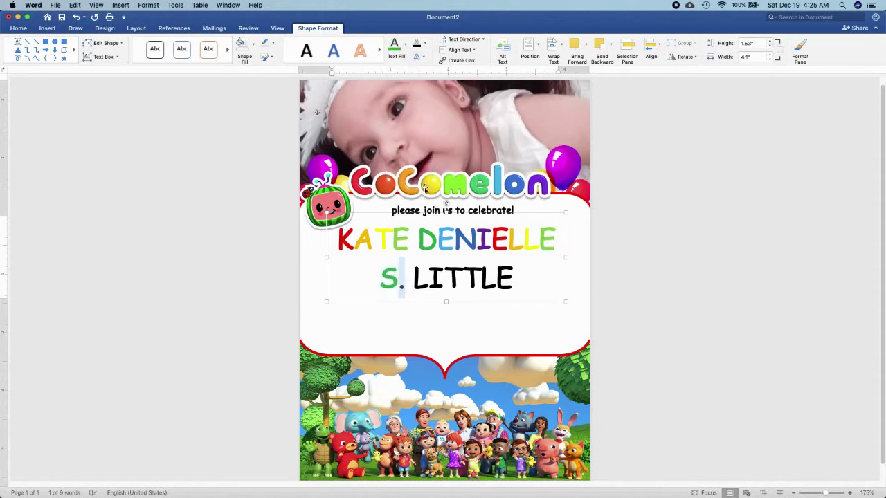
left_click(406, 49)
left_click(425, 166)
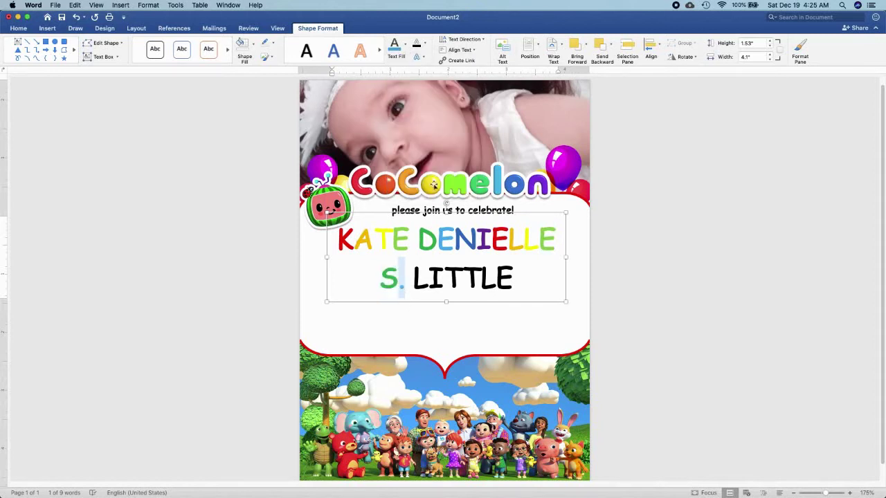
double_click(421, 278)
left_click(406, 49)
left_click(451, 167)
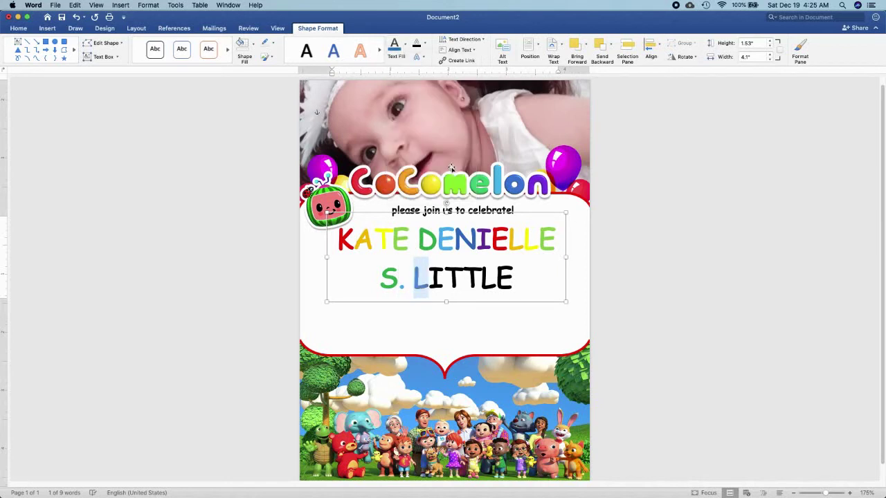
left_click_drag(431, 281, 461, 280)
left_click(407, 49)
left_click(469, 166)
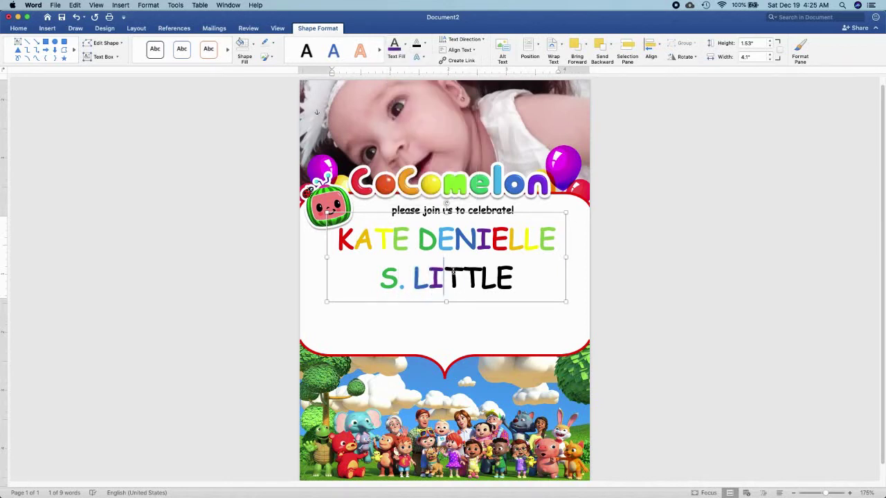
Colour the remaining surname letters red, orange and yellow, ending with a green final E.
left_click(406, 50)
left_click(402, 165)
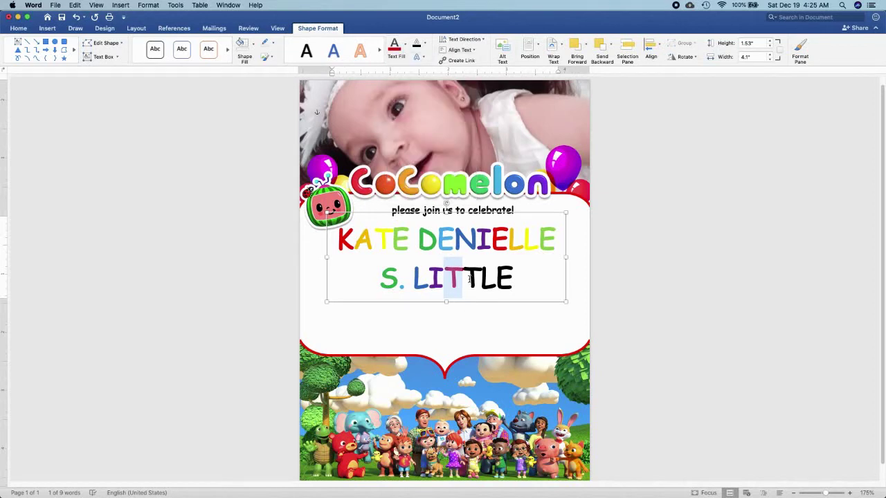
left_click_drag(463, 280, 481, 280)
left_click(406, 50)
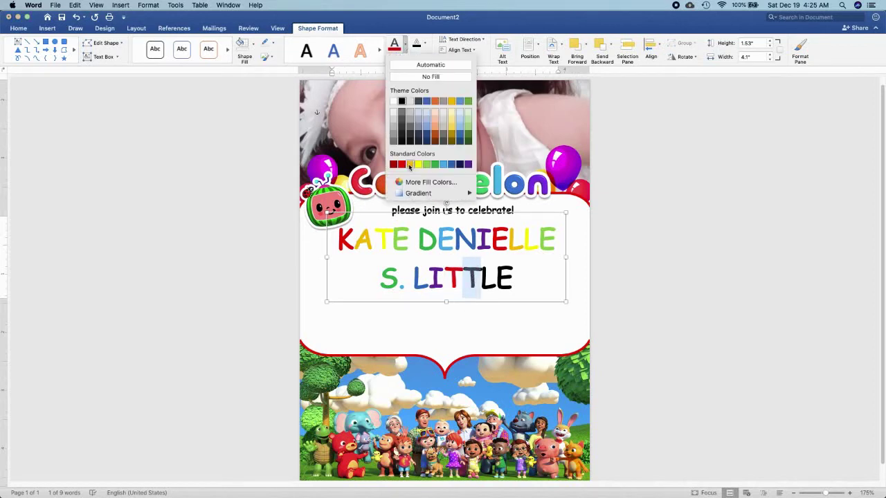
left_click(409, 165)
left_click(486, 281)
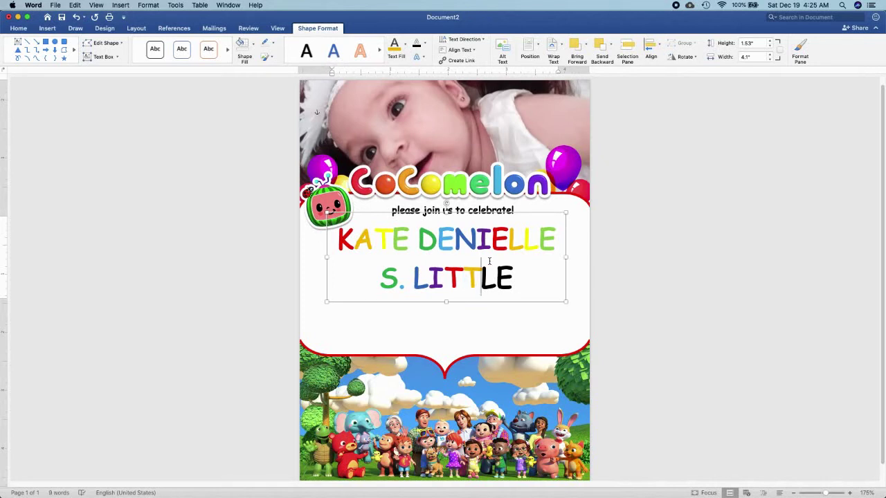
left_click_drag(480, 264, 495, 262)
left_click(406, 49)
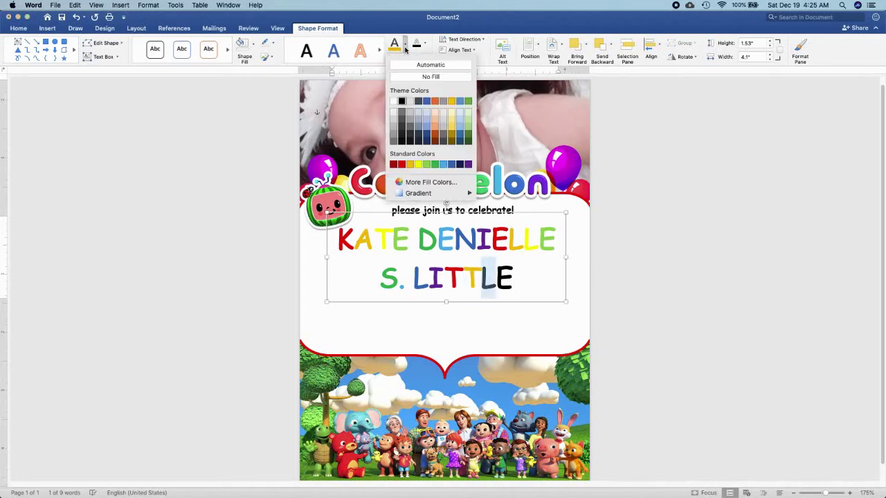
left_click(418, 164)
left_click_drag(496, 277, 513, 275)
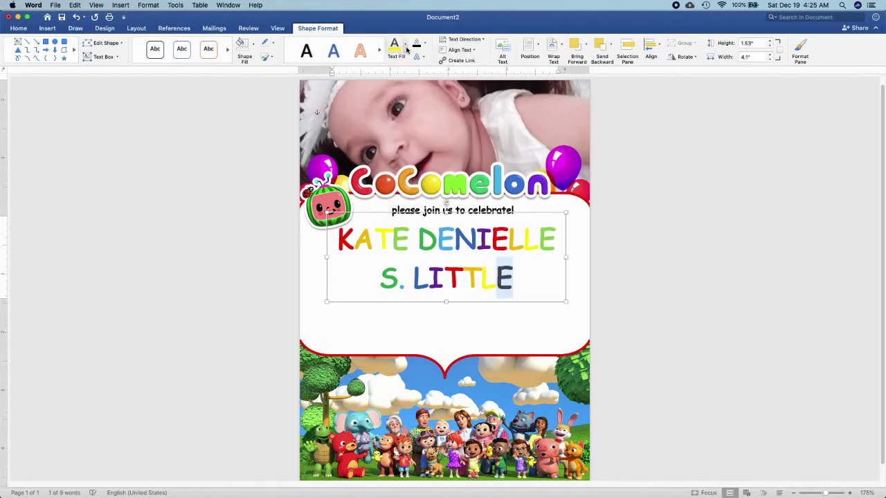
left_click(407, 49)
left_click(429, 164)
key("Escape")
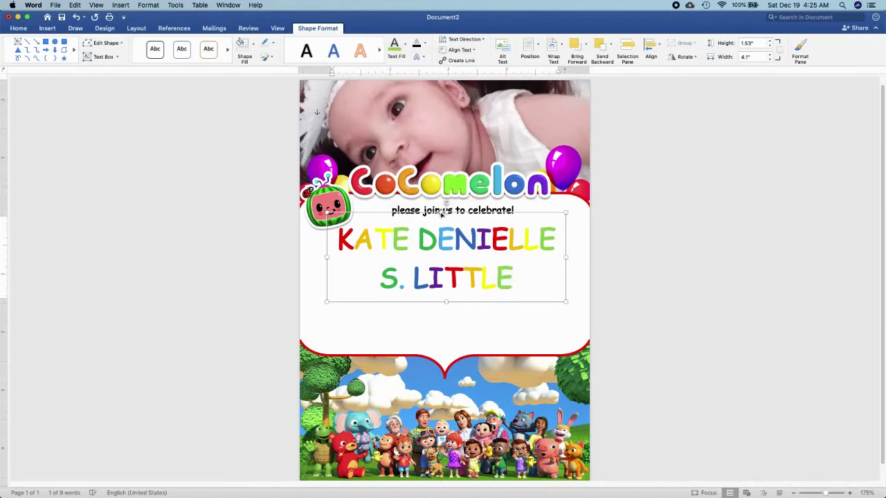
left_click(20, 28)
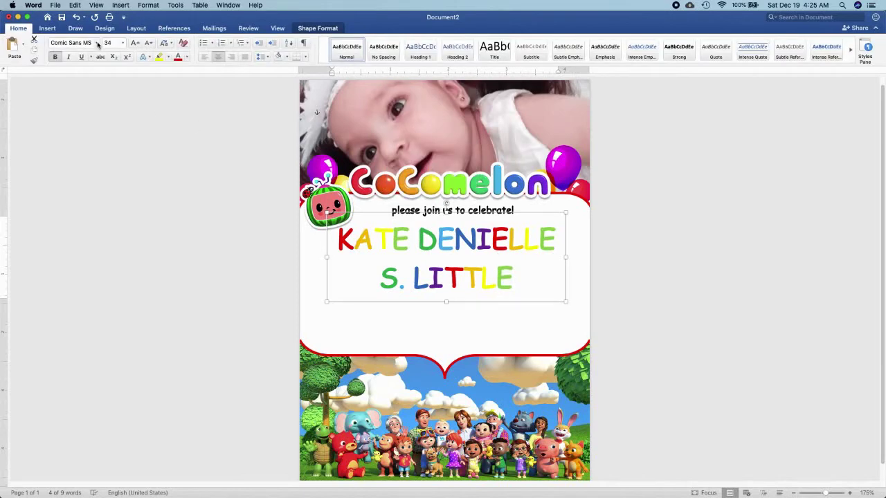
Set the rainbow name in the Marker Felt font.
left_click(99, 45)
scroll(108, 208, "down", 2)
scroll(109, 219, "down", 5)
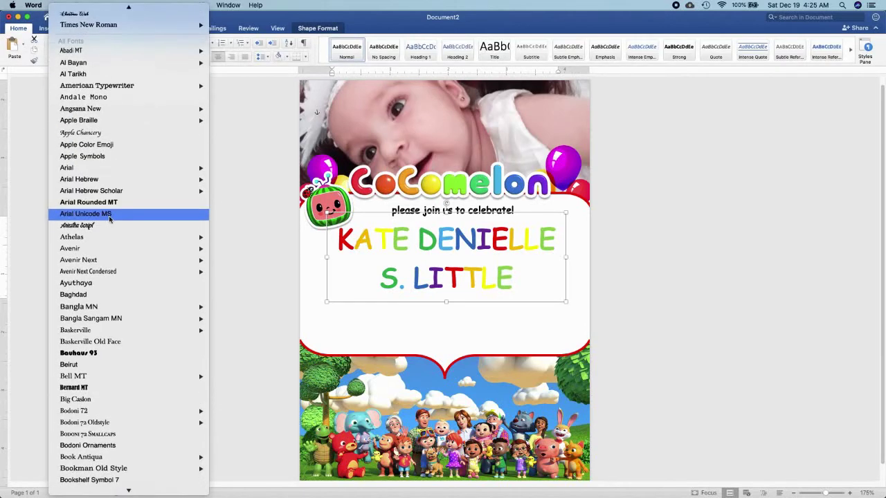
scroll(109, 219, "down", 3)
scroll(109, 218, "down", 5)
scroll(110, 219, "down", 3)
scroll(110, 219, "down", 5)
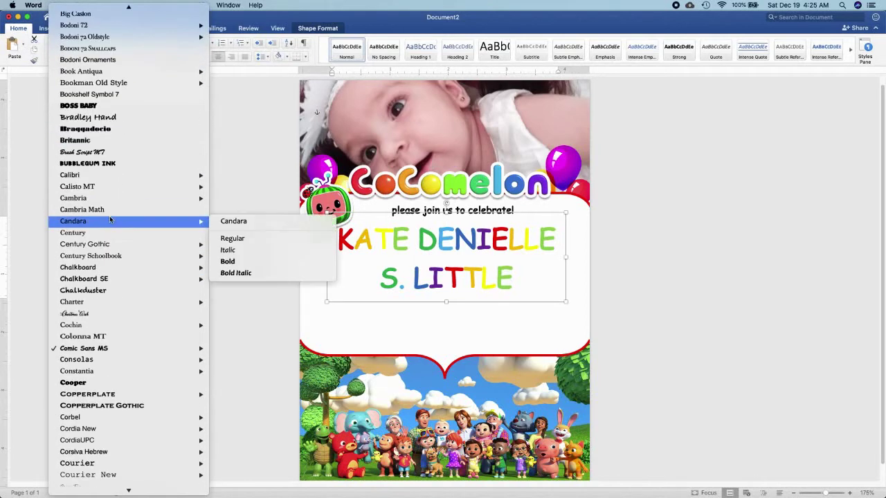
scroll(109, 219, "down", 2)
scroll(109, 219, "down", 5)
scroll(109, 219, "down", 5)
scroll(109, 218, "down", 5)
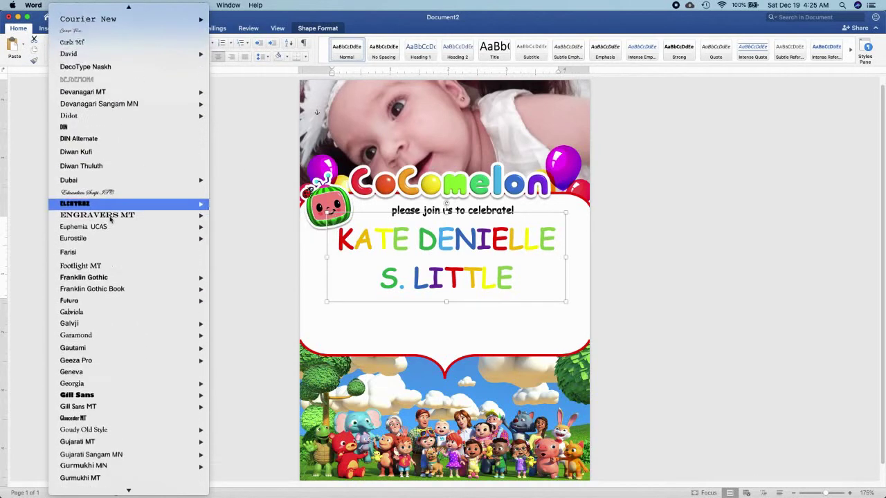
scroll(109, 218, "down", 5)
scroll(109, 218, "down", 3)
scroll(109, 219, "down", 5)
scroll(110, 219, "down", 5)
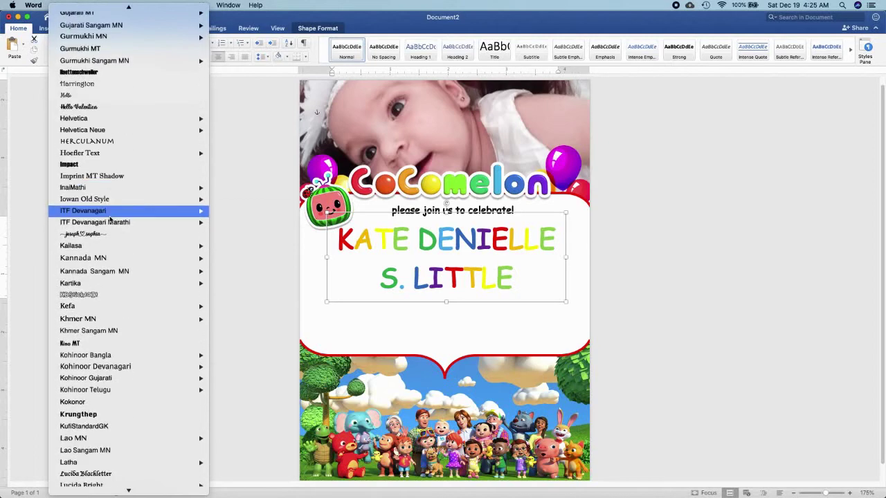
scroll(109, 219, "down", 5)
scroll(109, 219, "down", 5)
scroll(109, 218, "down", 3)
scroll(110, 219, "down", 5)
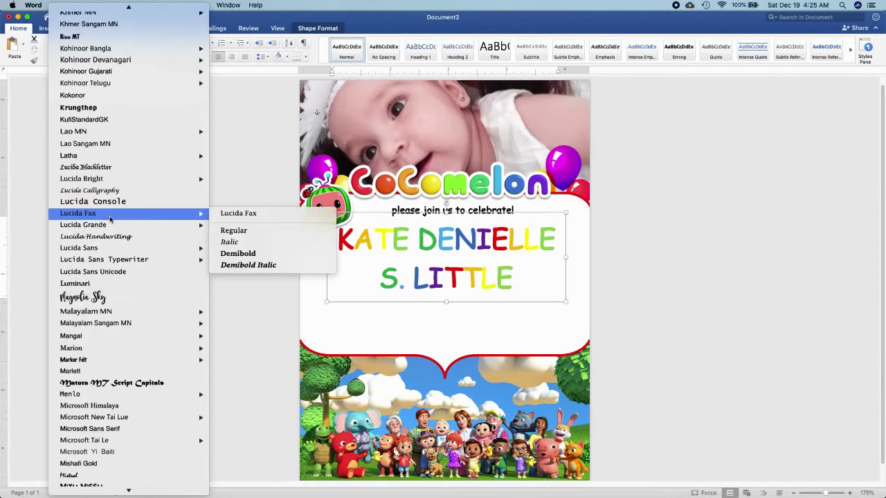
scroll(110, 219, "down", 5)
scroll(110, 219, "down", 2)
scroll(109, 219, "down", 3)
scroll(109, 218, "down", 6)
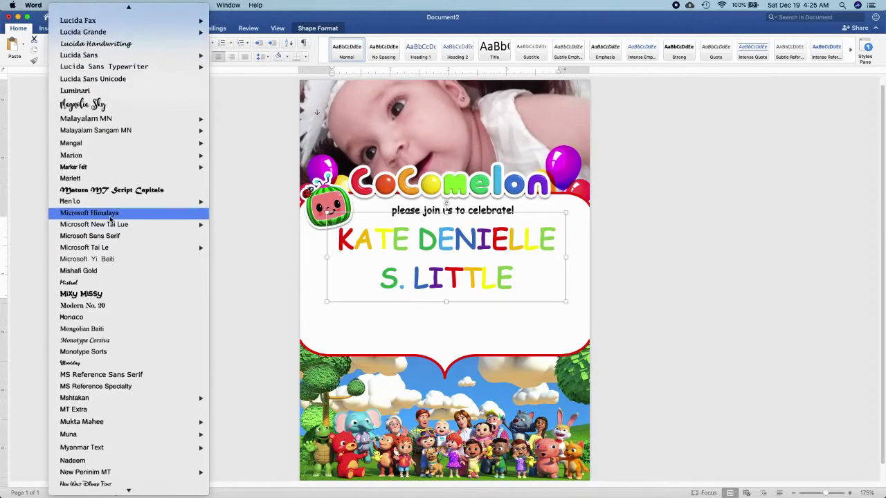
scroll(110, 216, "down", 7)
scroll(109, 216, "down", 1)
scroll(109, 216, "down", 10)
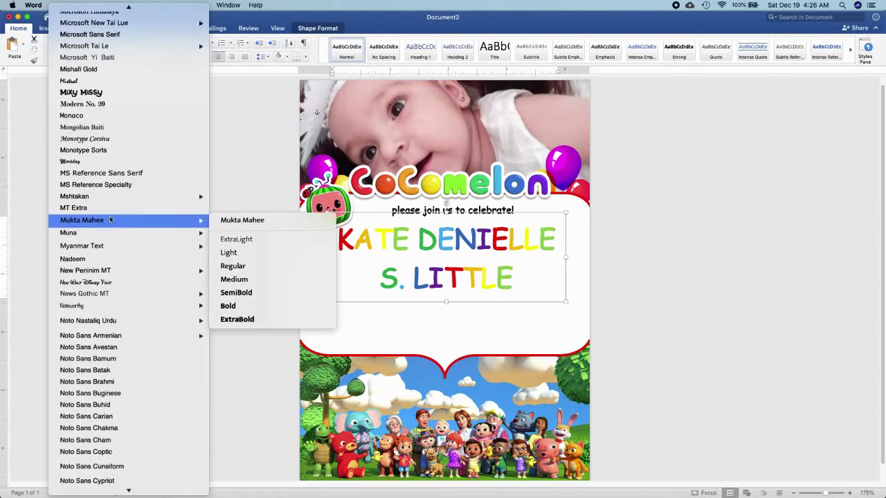
scroll(109, 218, "up", 3)
scroll(110, 217, "up", 9)
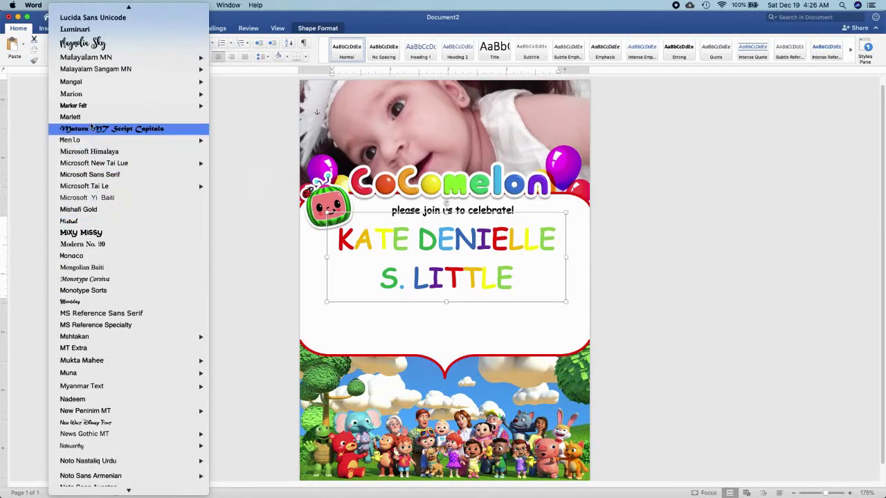
left_click(87, 108)
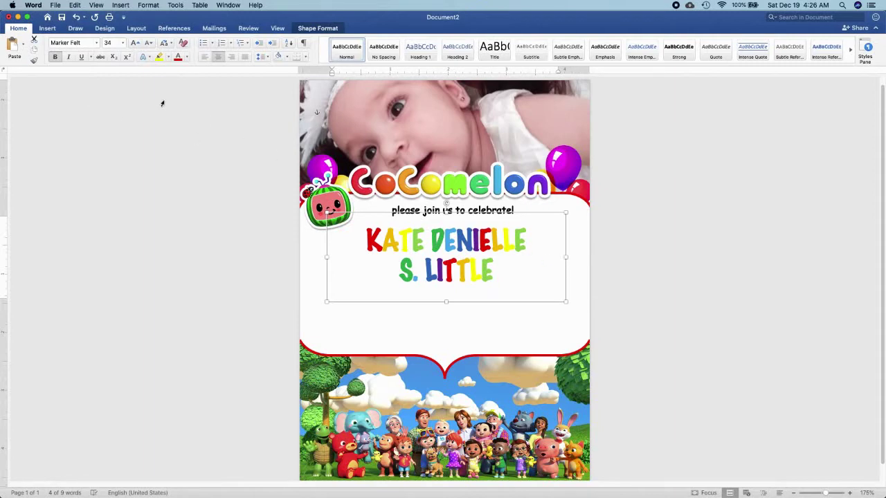
Switch the name to Marker Felt Wide and enlarge the text toward 41 pt.
left_click(97, 43)
mouse_move(173, 117)
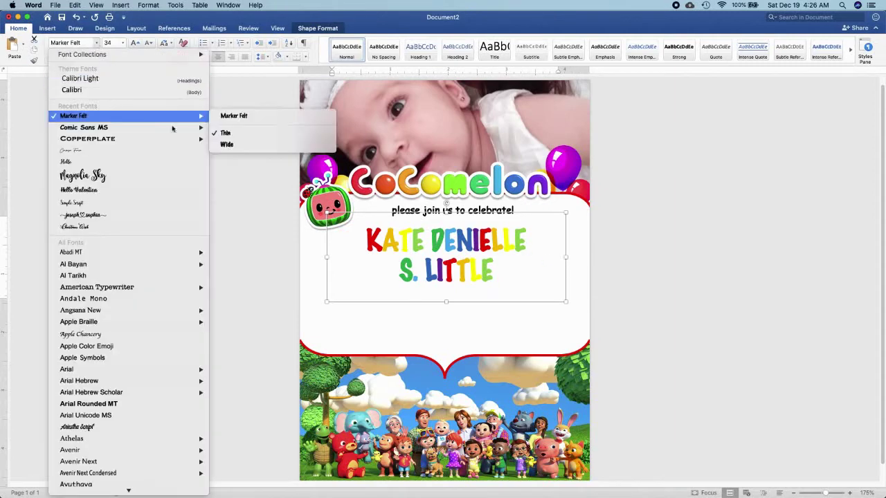
left_click(232, 146)
key("super+bracketright")
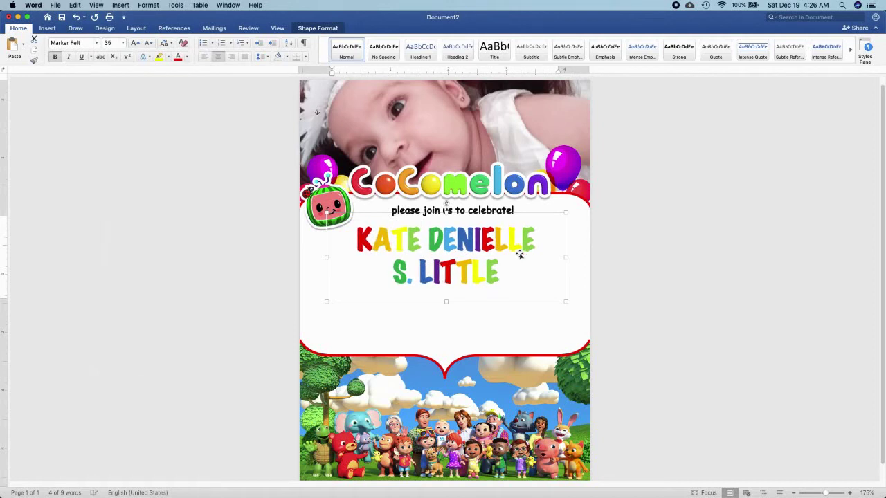
key("super+bracketright")
key("super+bracketright")
key("super+bracketright")
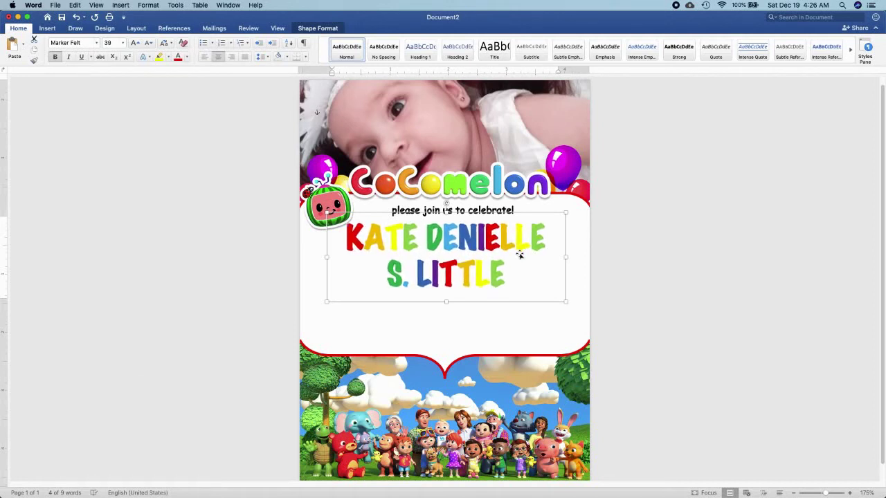
key("super+bracketright")
key("super+bracketright")
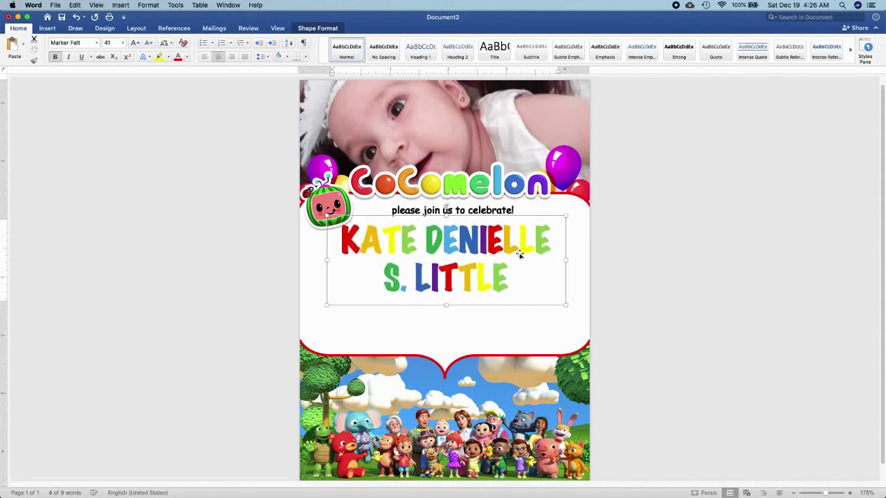
Copy the 'please join us to celebrate!' box below the name and change its text to BAPTISM.
left_click(633, 286)
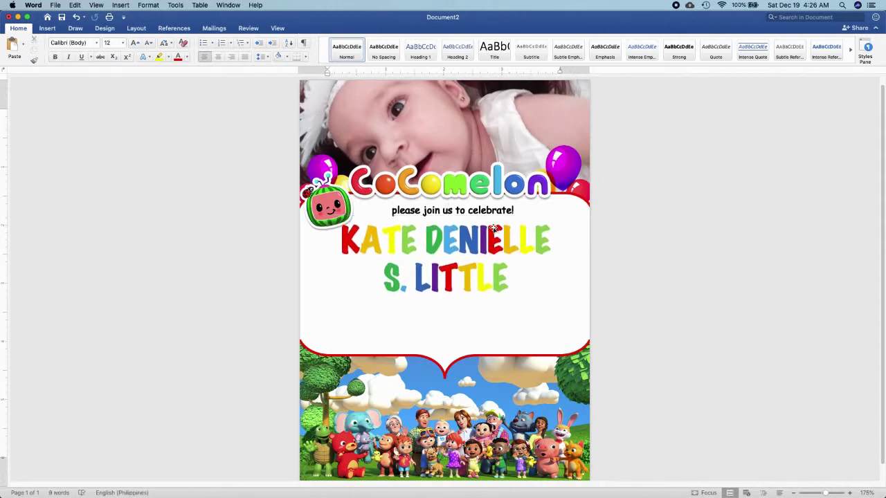
left_click(478, 213)
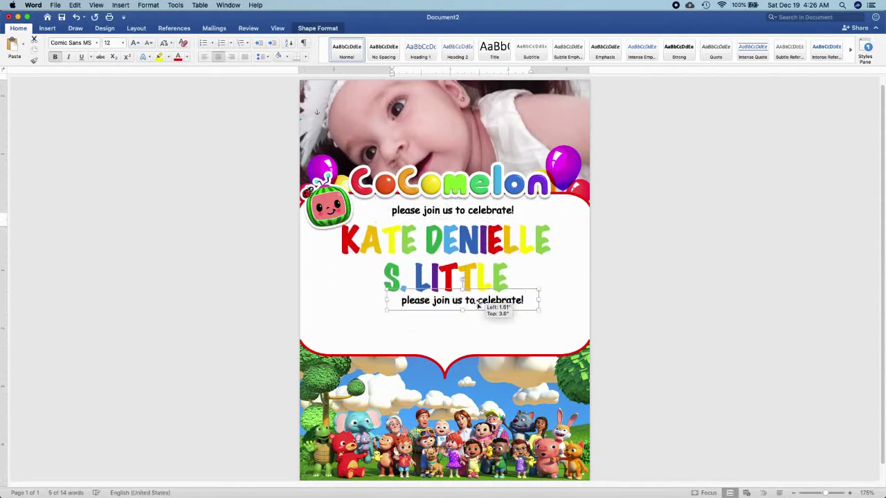
left_click_drag(477, 214, 459, 303)
triple_click(458, 307)
type("bapti")
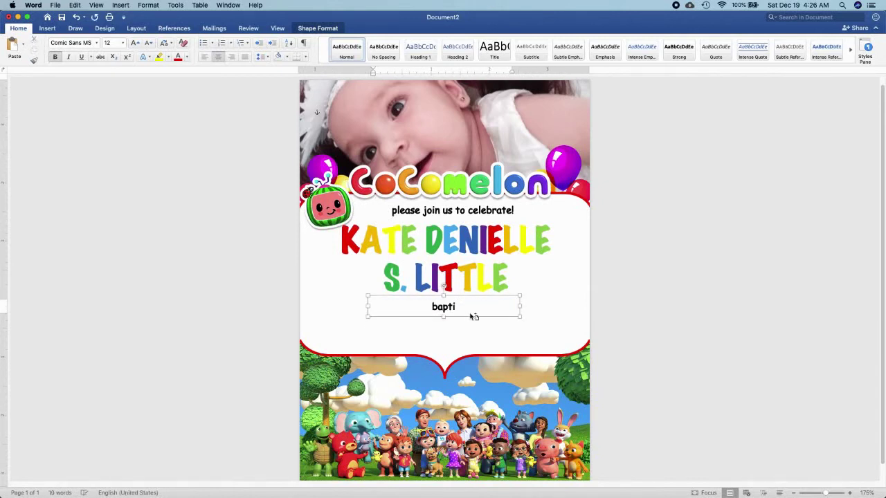
key("BackSpace")
key("BackSpace")
key("BackSpace")
key("BackSpace")
key("BackSpace")
type("BA")
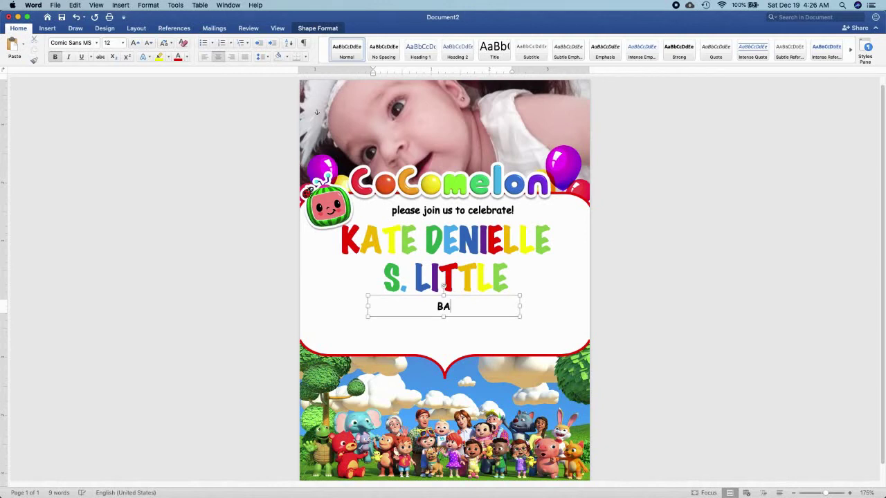
type("PTISM")
Enlarge BAPTISM to 19 pt, widen its box and nudge it up.
double_click(471, 313)
key("super+bracketright")
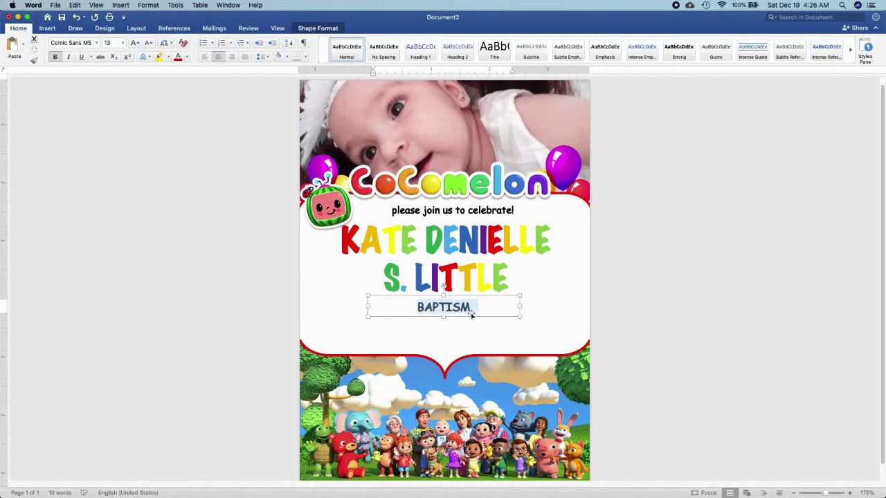
key("super+bracketright")
key("super+bracketright")
left_click_drag(519, 317, 524, 319)
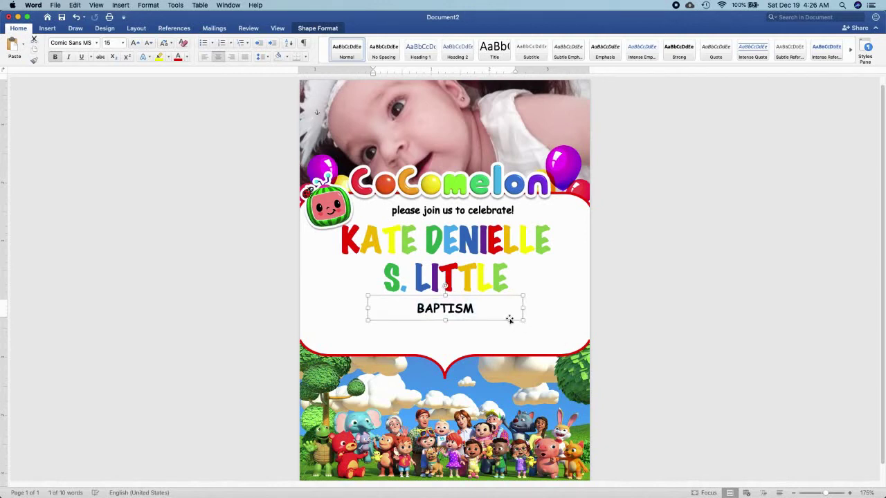
key("super+bracketright")
key("super+bracketright")
key("super+bracketright")
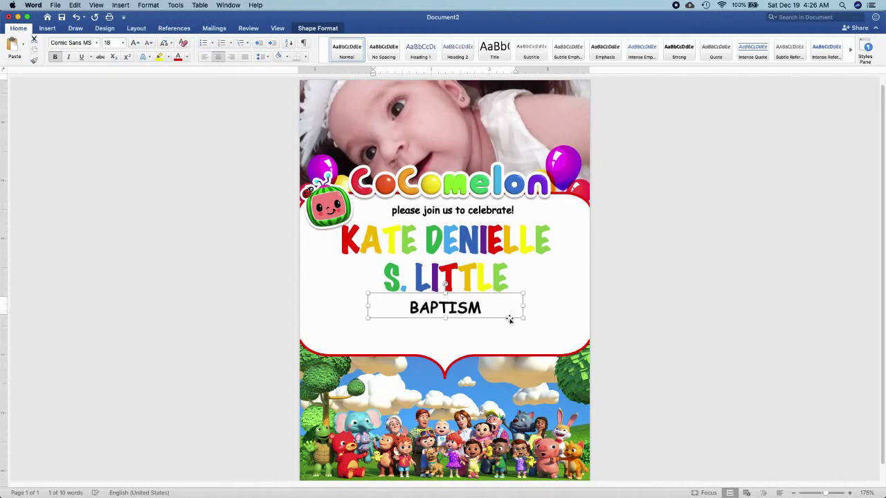
key("Up")
key("Up")
key("Up")
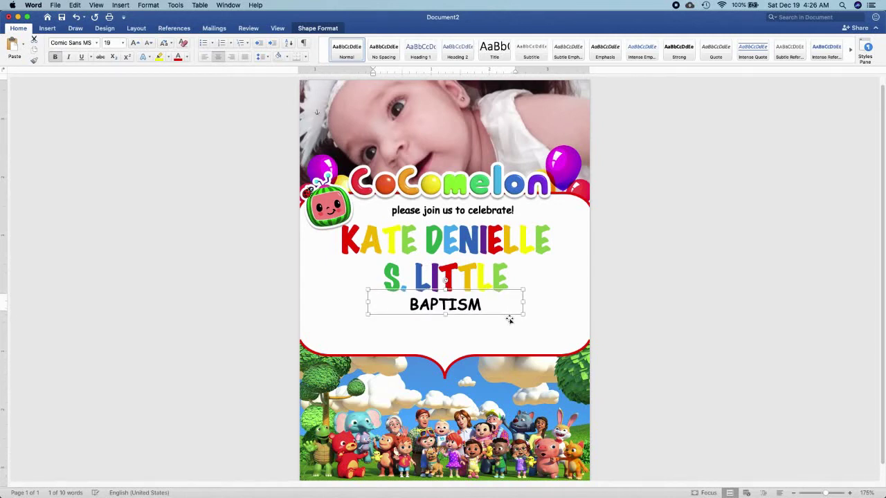
key("Up")
Copy the greeting box below BAPTISM and type the date 'Sunday, December 13, 2020' with 'at 11:00 am' below.
left_click(442, 222)
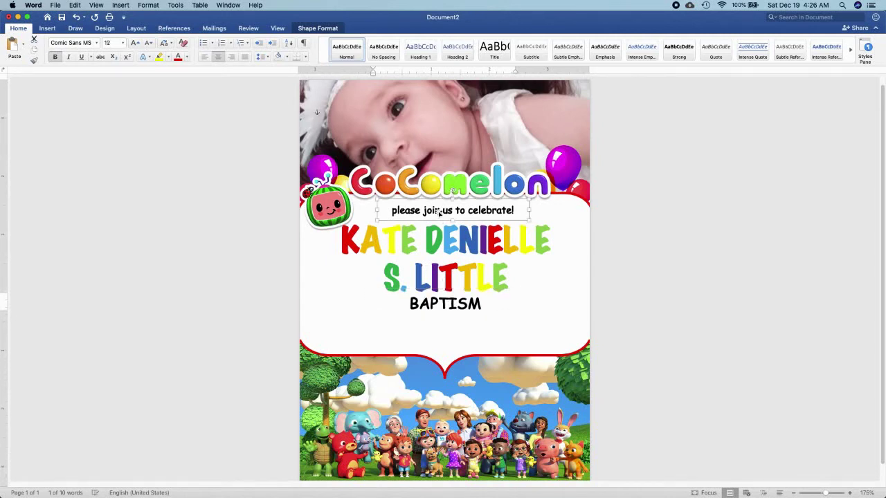
left_click_drag(441, 222, 403, 335)
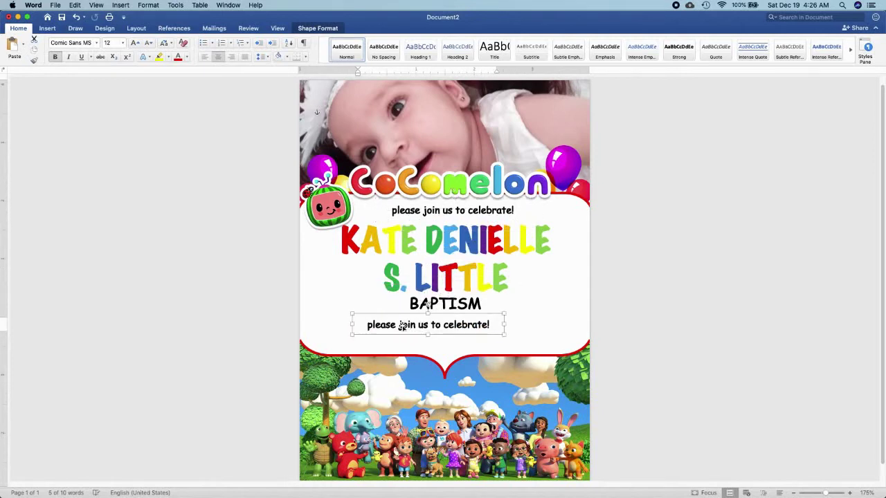
triple_click(402, 325)
type("SU")
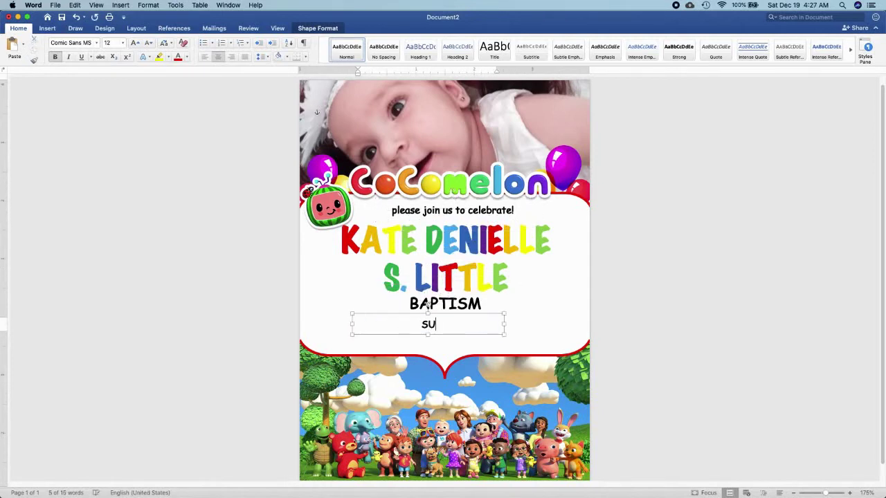
type("N")
type("nday")
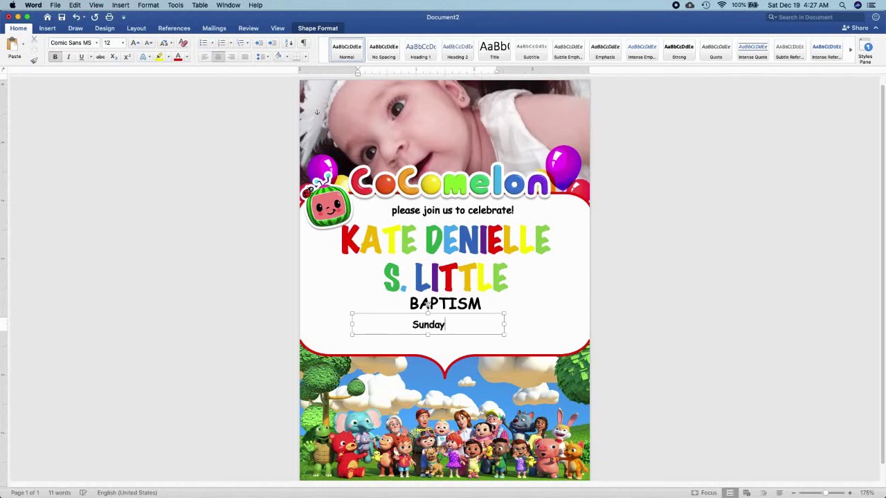
type(", December 13")
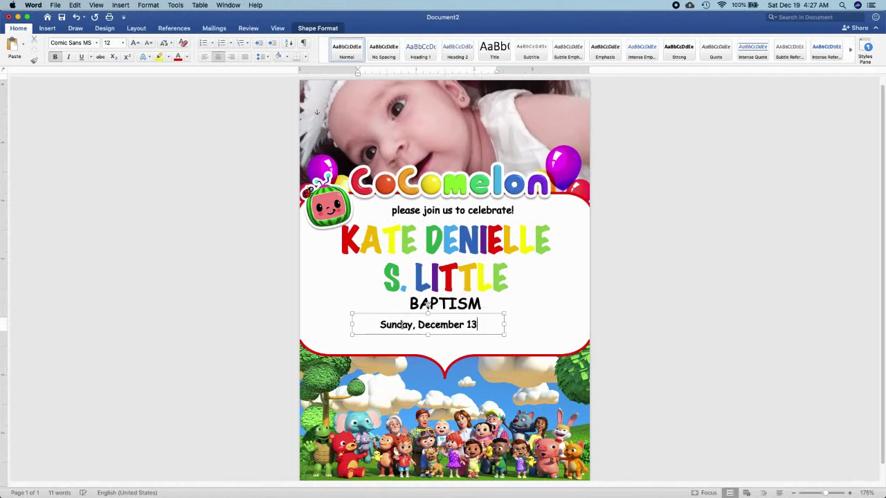
type(", 2020 a")
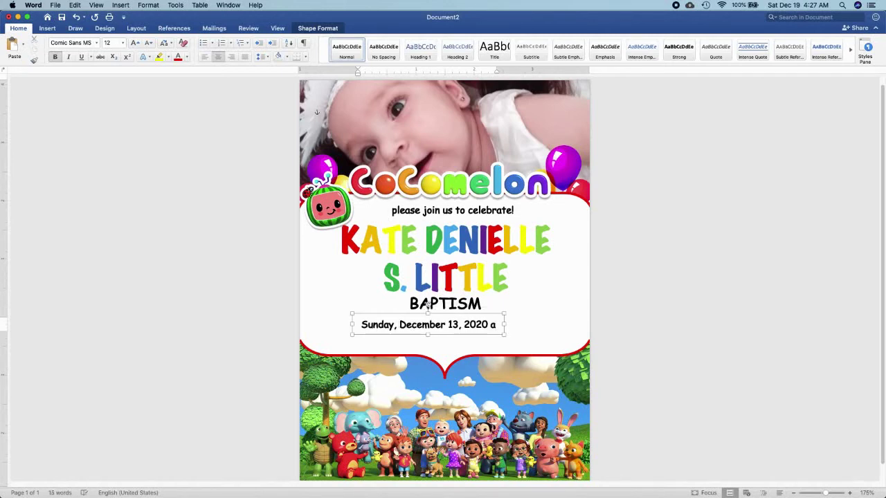
key("Return")
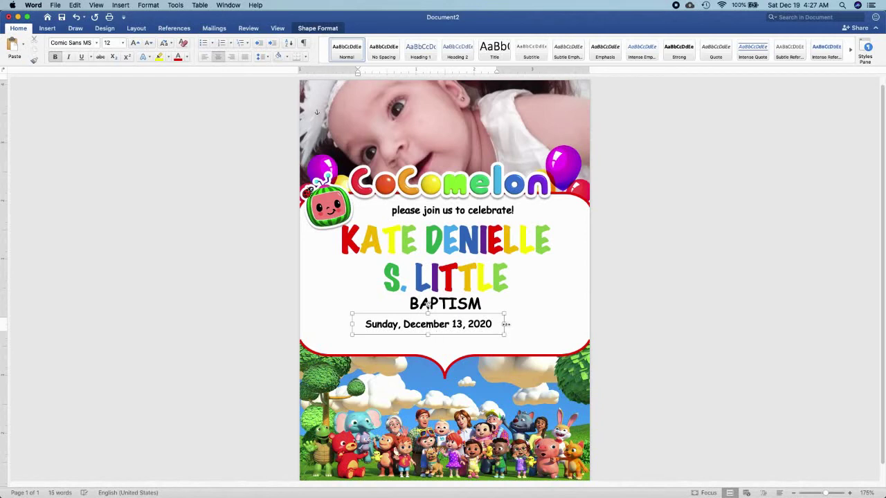
type("at ")
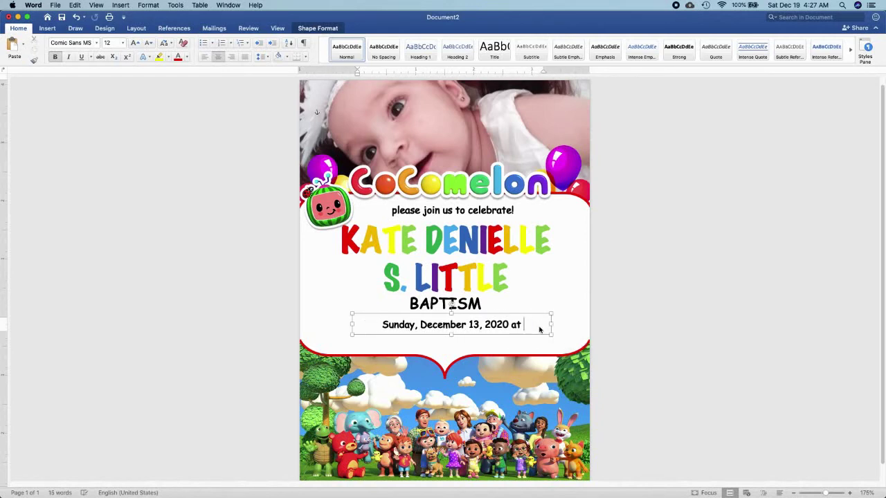
type("11:00 ")
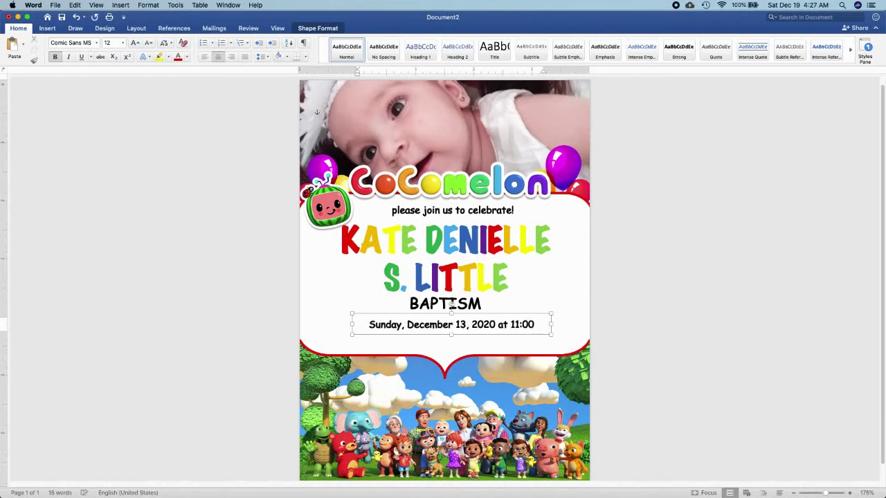
type("am")
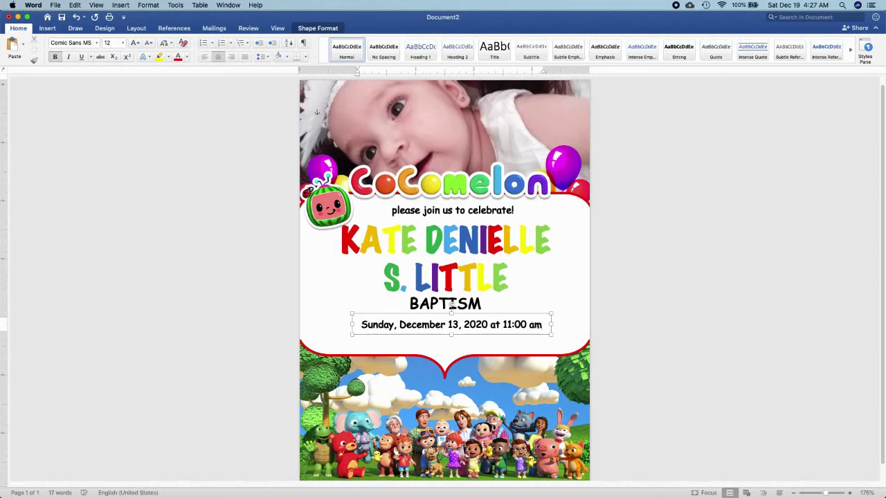
Add 'St. Thomas Aquinas Parish Church' and 'Reception will follow at' lines to the details box.
left_click_drag(452, 335, 451, 352)
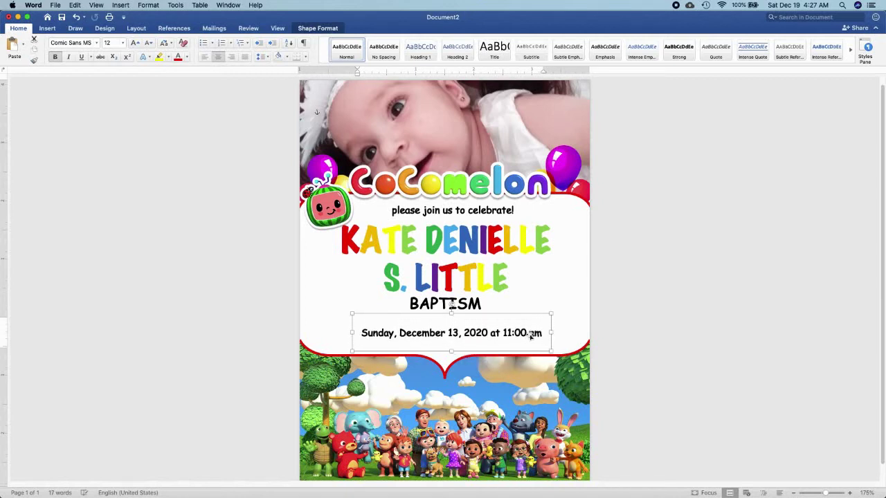
key("Return")
type("St. T")
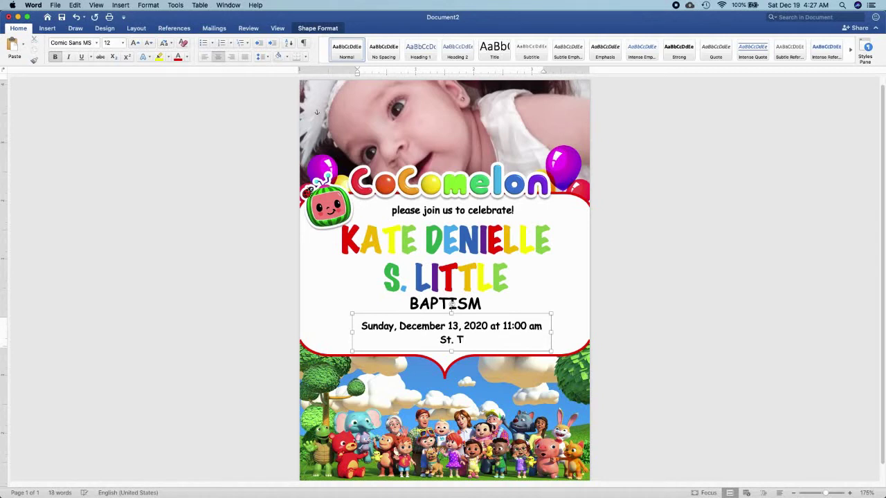
type("homas Aquina")
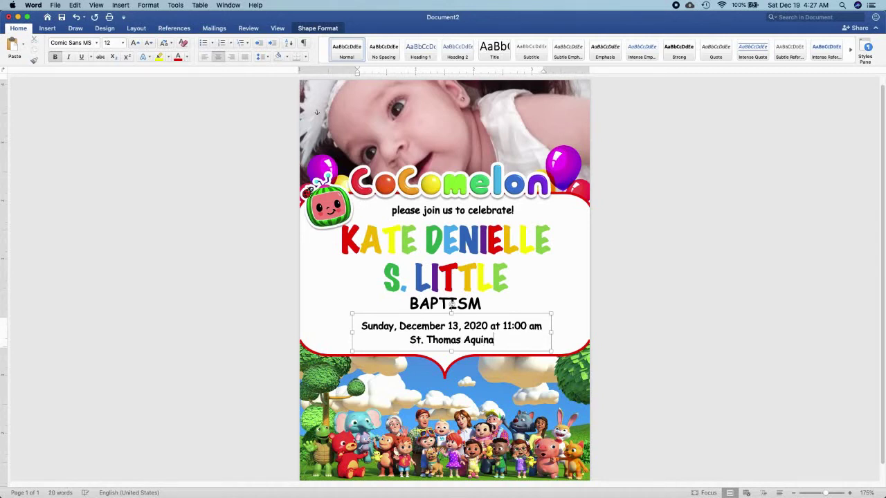
type("s Parish Chu")
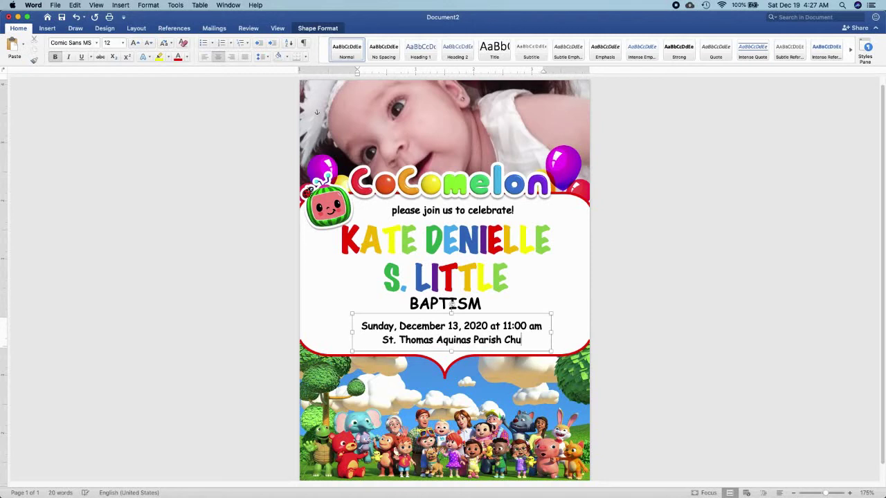
type("rch")
left_click_drag(519, 313, 519, 306)
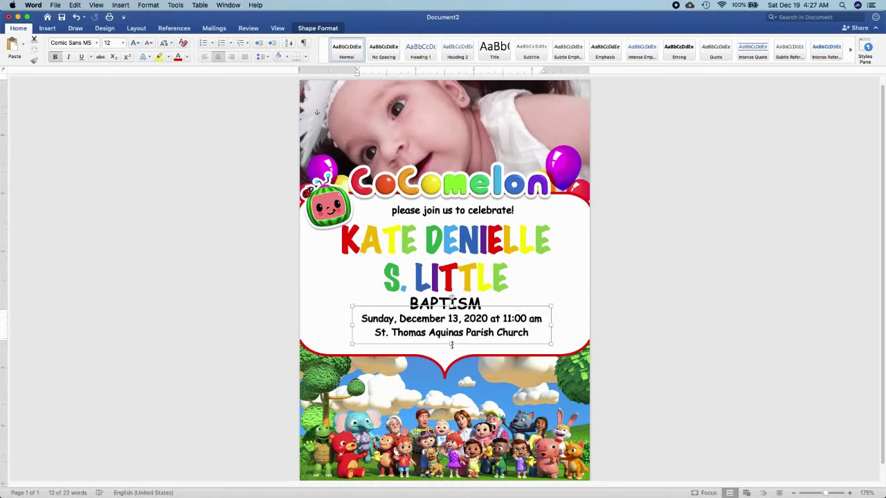
left_click_drag(451, 344, 451, 355)
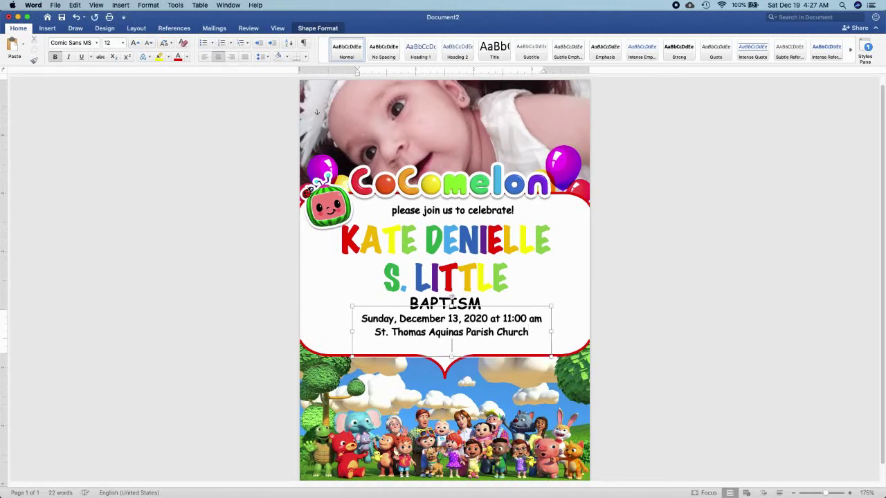
type("Reception wi")
type("ll follow at")
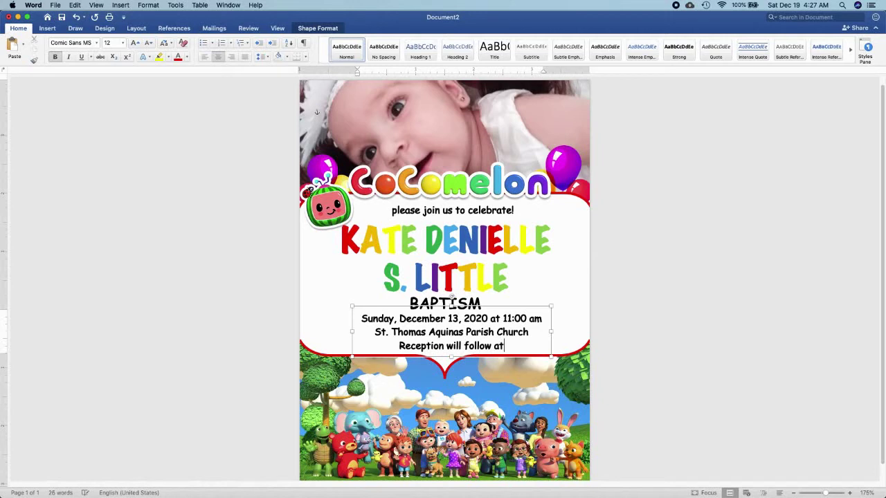
Reposition the rainbow name and the BAPTISM heading slightly.
left_click(336, 205)
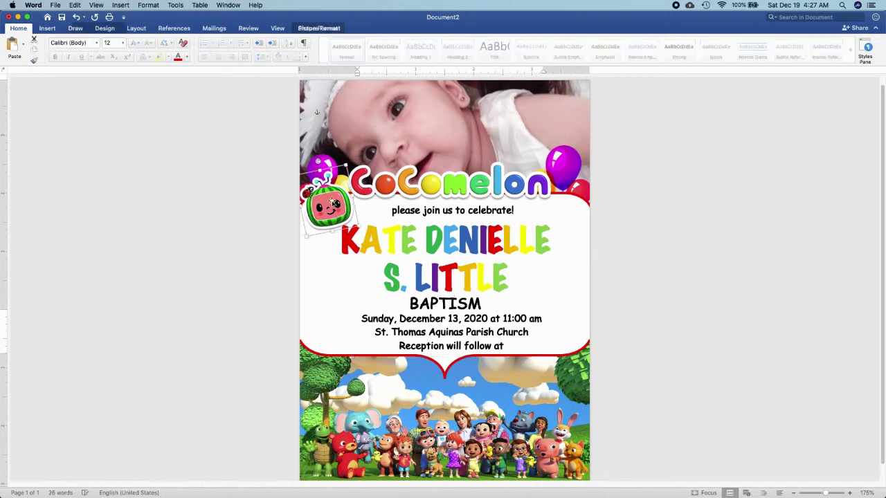
left_click(406, 239)
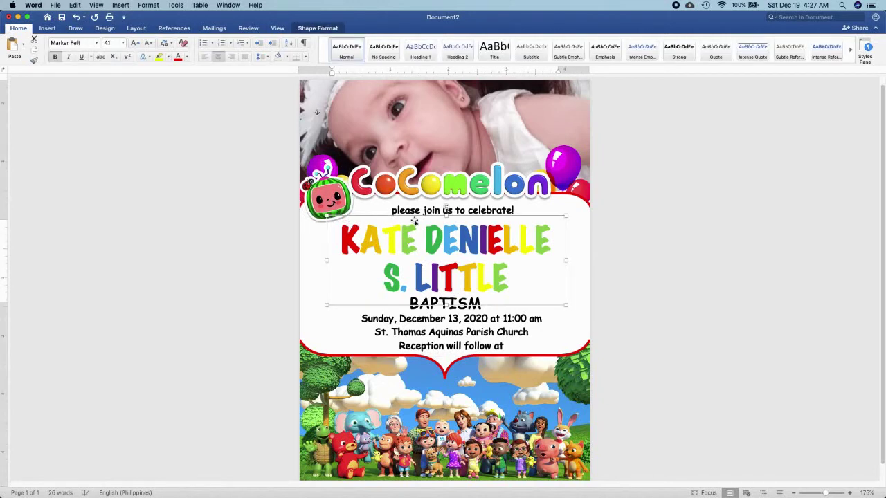
left_click_drag(427, 256, 427, 249)
left_click(430, 302)
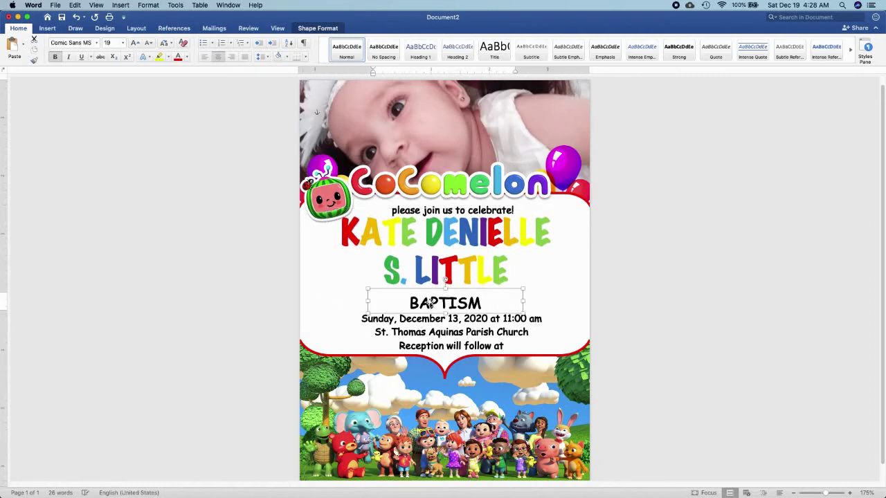
mouse_move(430, 303)
left_mouse_down()
mouse_move(430, 294)
mouse_move(427, 315)
left_mouse_up()
Add the venue line 'Bantayan Mangaldan Pangasinan' to the details box and recentre it.
left_click(427, 322)
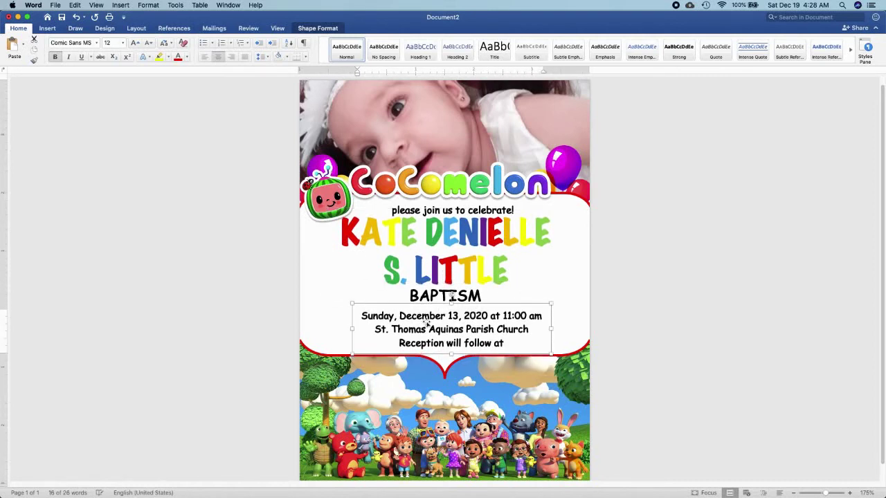
left_click_drag(452, 350, 452, 358)
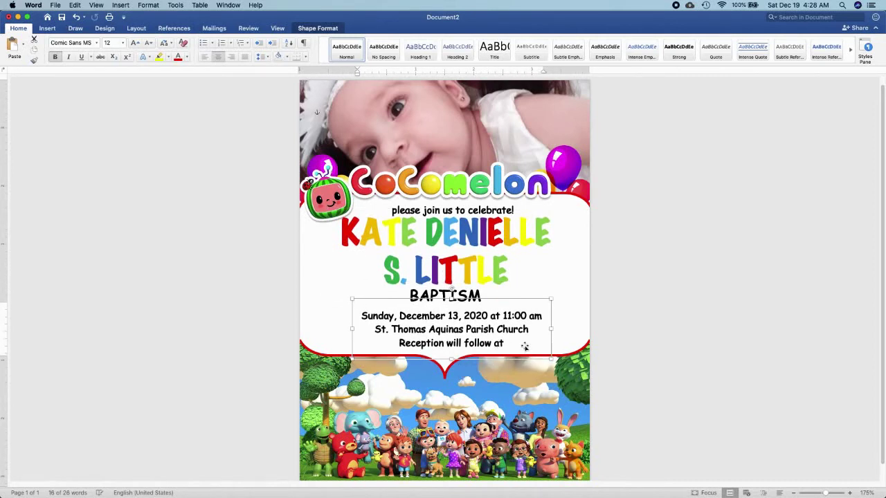
left_click(531, 351)
key("BackSpace")
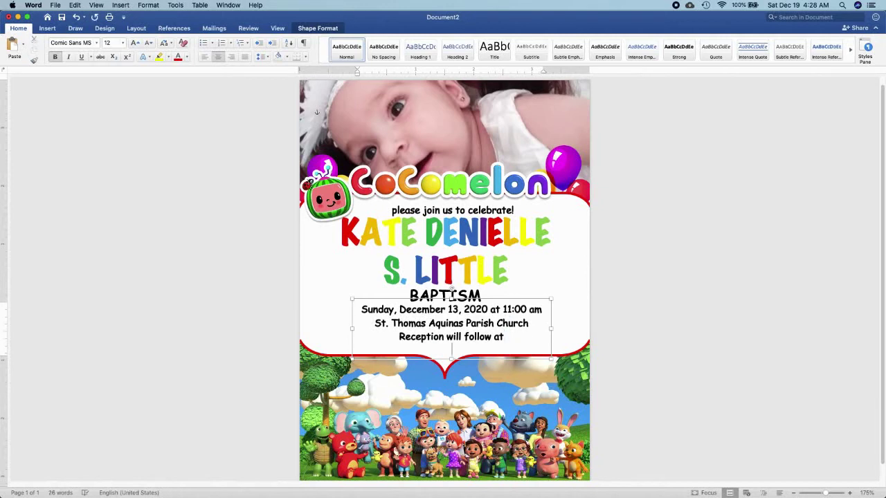
type("Bantayan MAn")
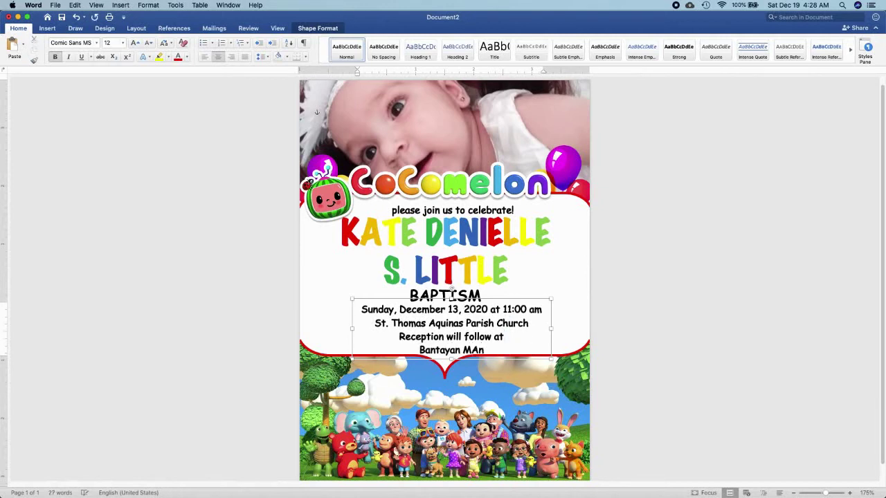
type("agald")
key("BackSpace")
key("BackSpace")
key("BackSpace")
key("BackSpace")
key("BackSpace")
key("BackSpace")
type("ang")
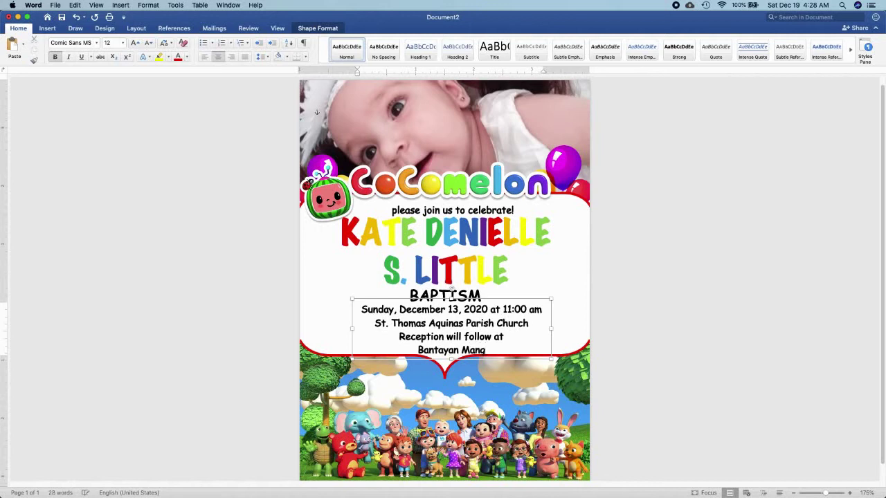
type("aldan Pangasinan")
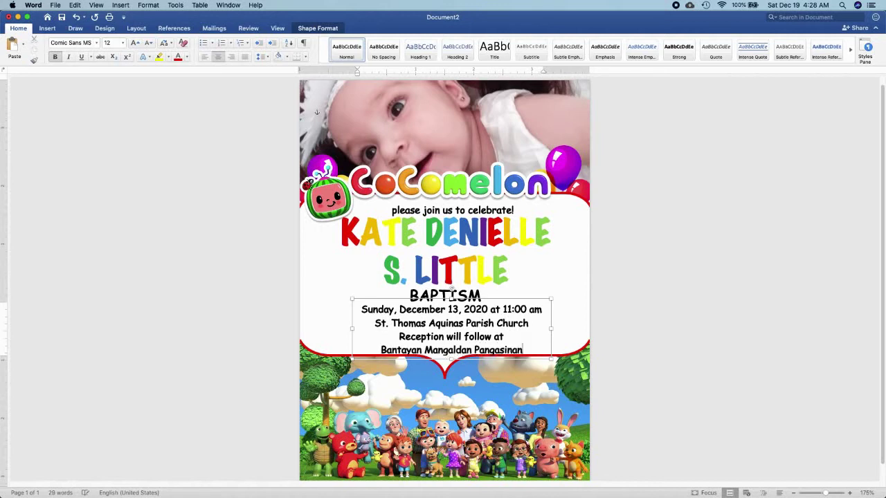
left_click_drag(493, 299, 495, 300)
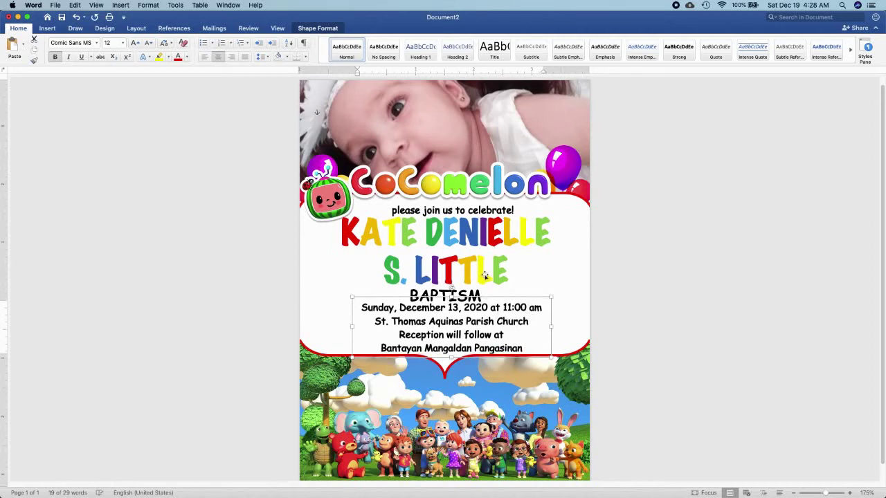
Reduce the rainbow name to 38 pt and tighten the spacing between the text boxes.
left_click(446, 247)
key("super+bracketleft")
key("super+bracketleft")
key("super+bracketleft")
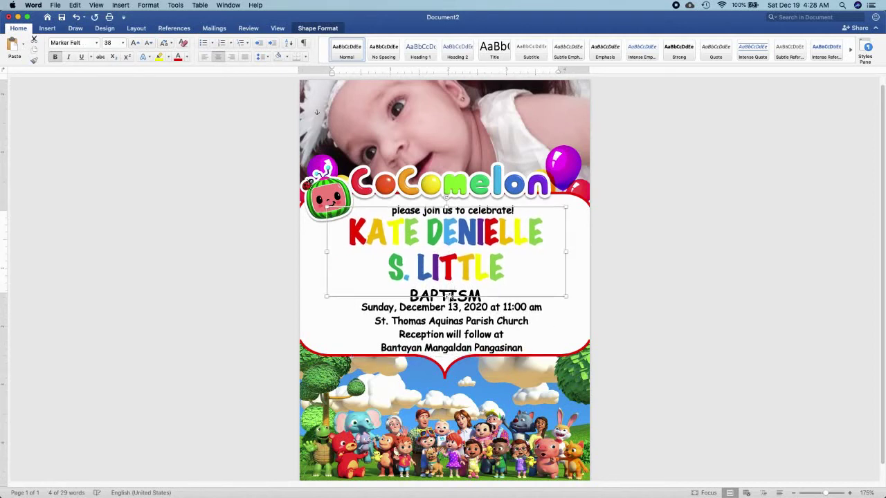
left_click_drag(447, 296, 447, 285)
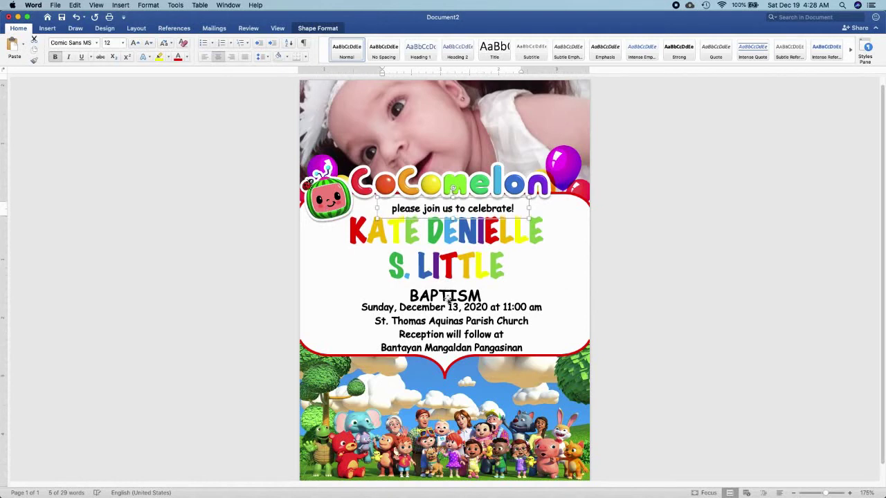
left_click(440, 295)
key("Up")
key("Up")
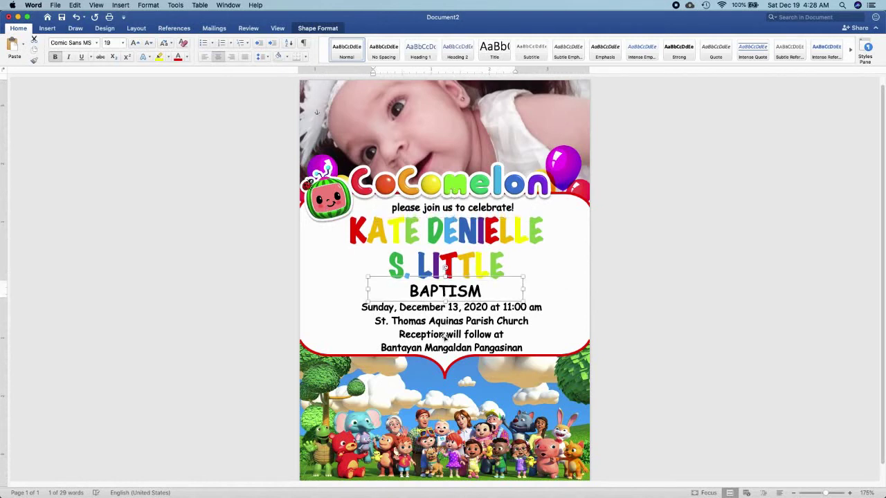
left_click(443, 336)
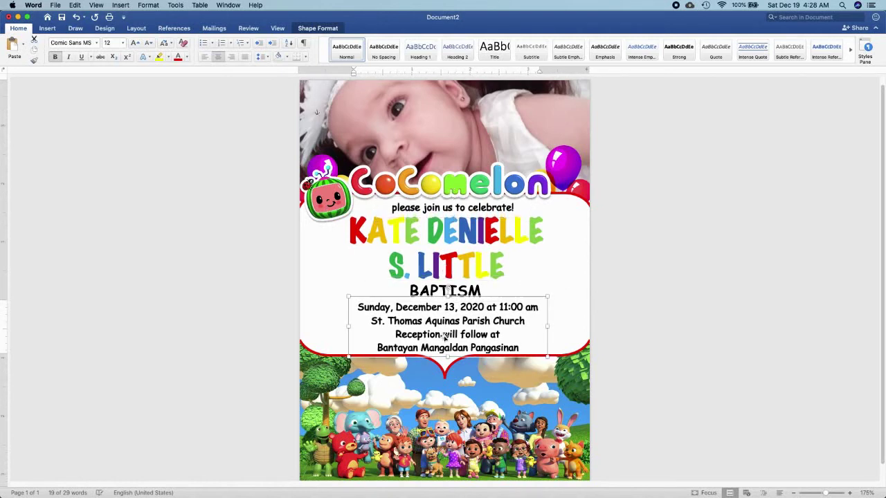
left_click_drag(447, 357, 448, 359)
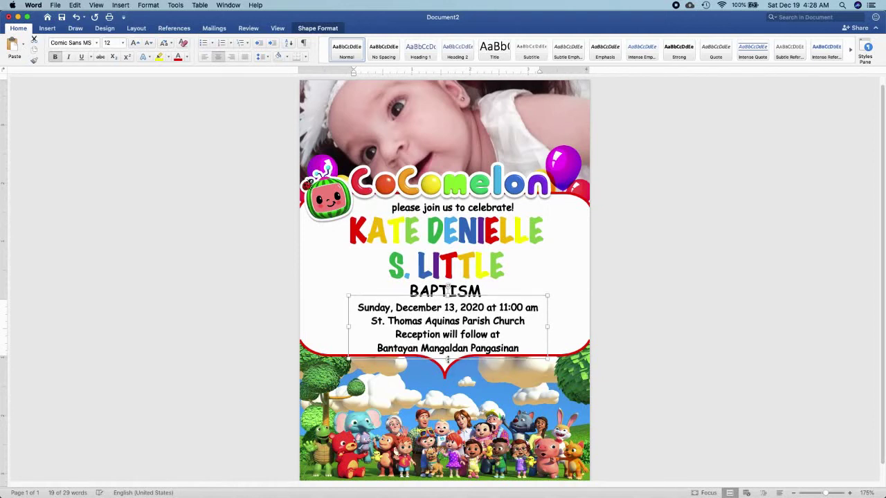
Colour the date line red and the church line green.
left_click_drag(358, 306, 538, 311)
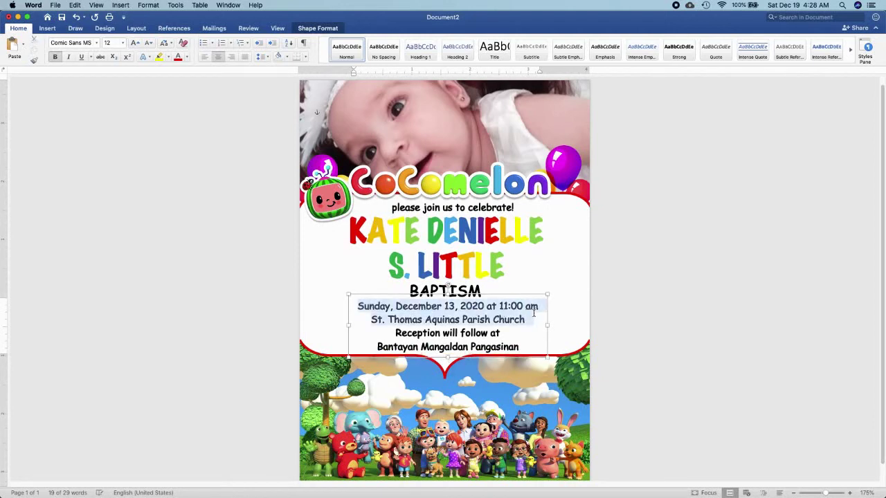
left_click(320, 30)
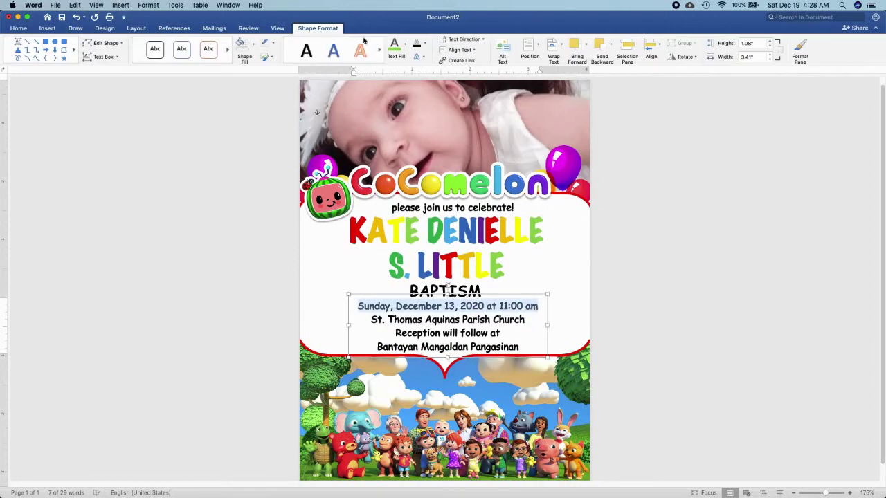
left_click(405, 46)
left_click(401, 164)
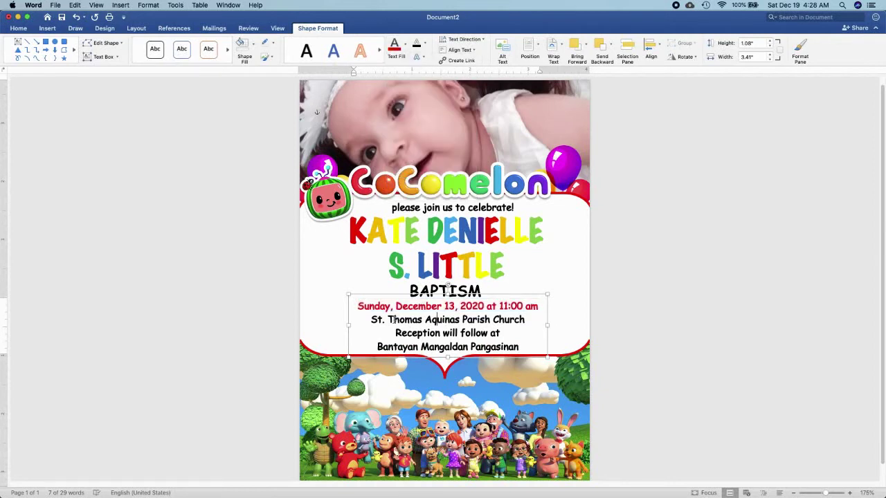
left_click_drag(372, 319, 504, 320)
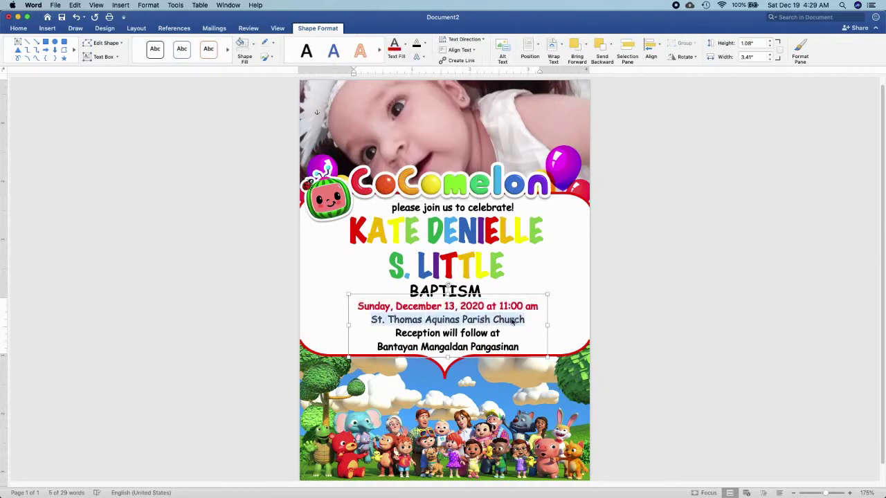
left_click(405, 46)
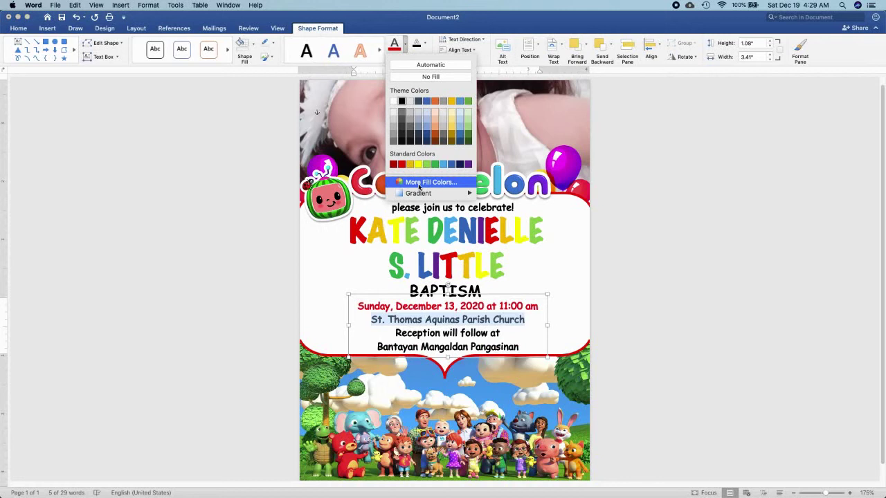
left_click(434, 164)
Colour the reception line light blue and the venue line yellow-orange.
left_click_drag(396, 333, 516, 336)
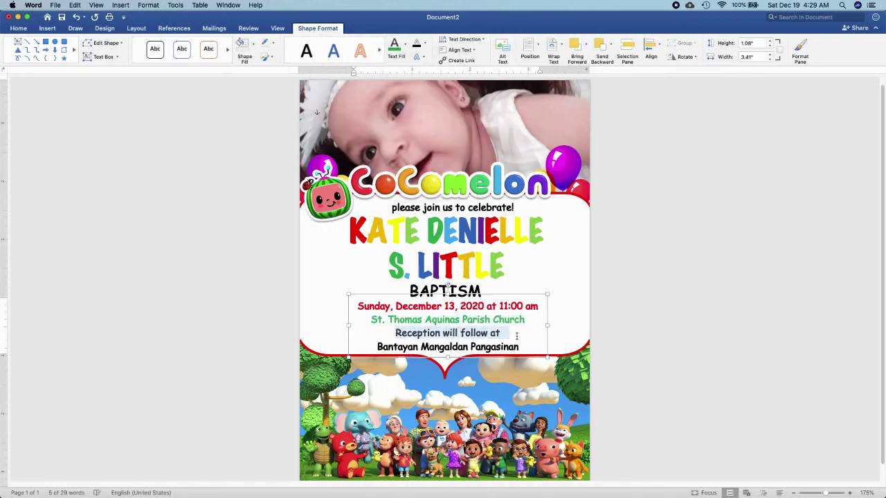
left_click(405, 46)
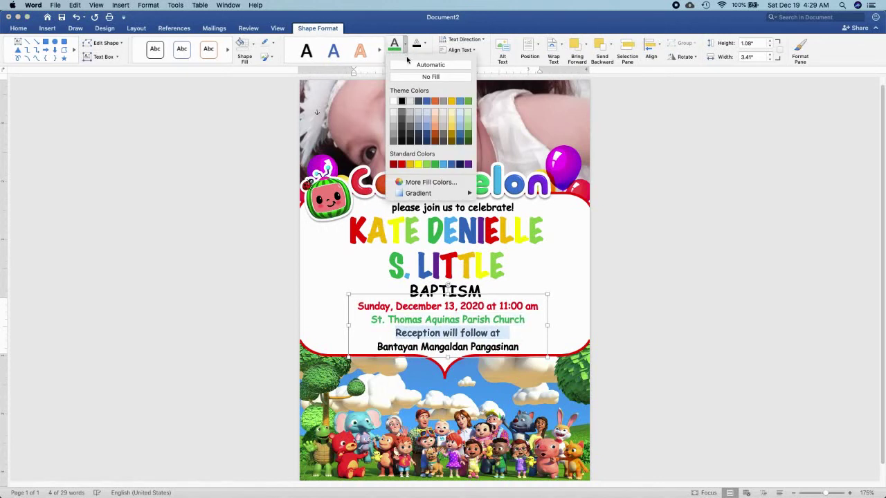
left_click(442, 163)
left_click_drag(375, 345, 421, 347)
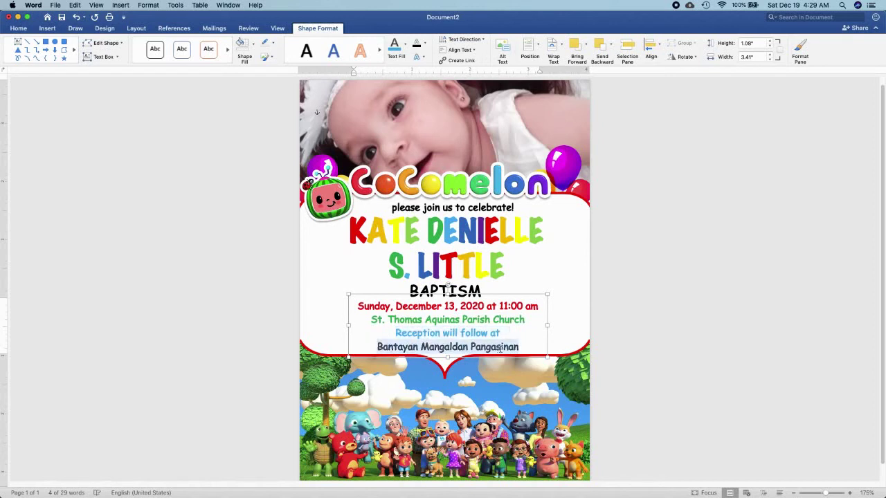
left_click(406, 46)
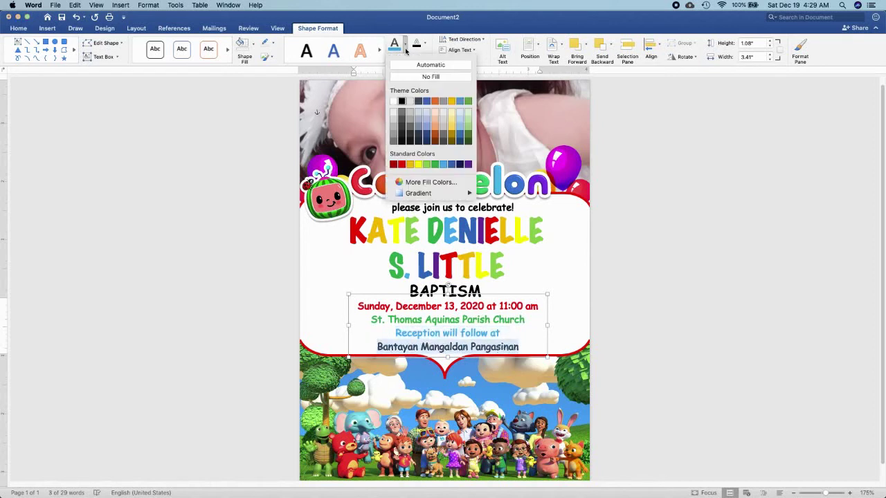
left_click(411, 164)
left_click(682, 374)
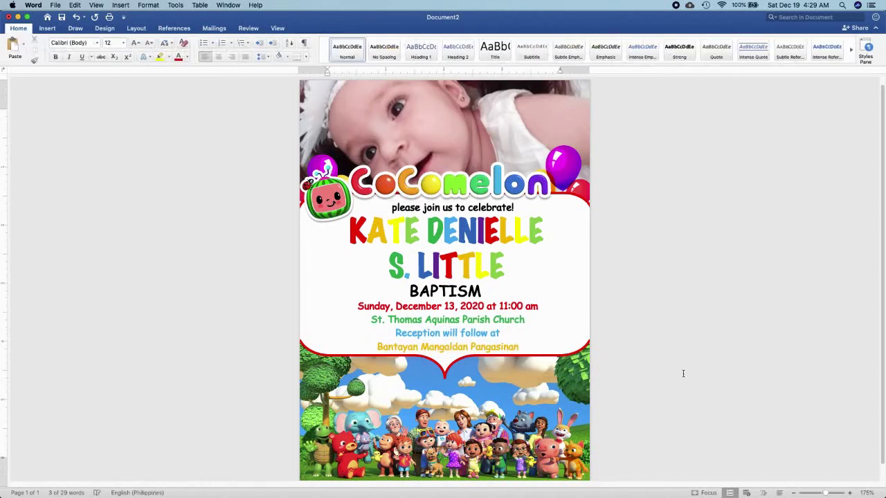
Duplicate the watermelon logo to the right edge beside the venue lines and shift the original slightly left.
left_click(342, 207)
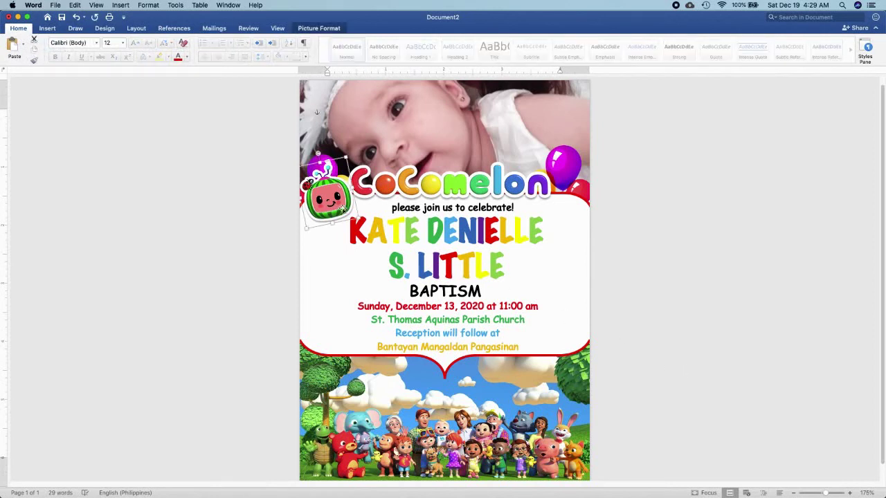
mouse_move(342, 208)
left_mouse_down()
mouse_move(539, 291)
mouse_move(571, 335)
left_mouse_up()
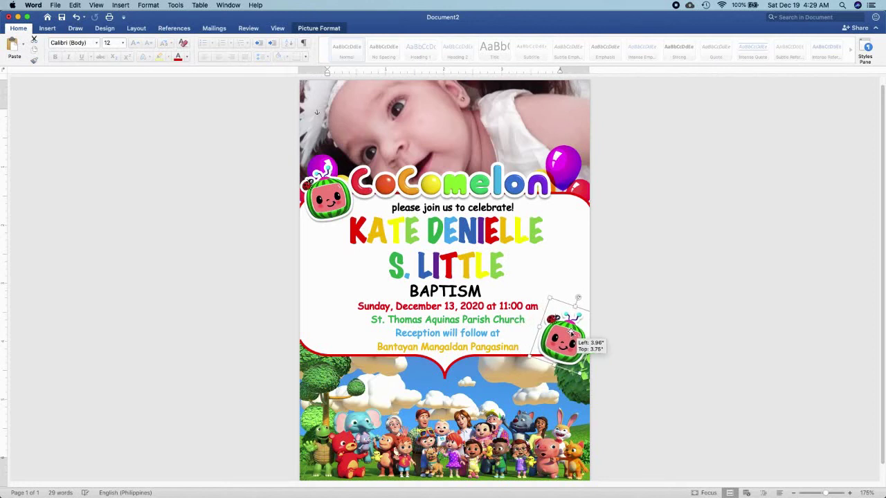
left_click(676, 303)
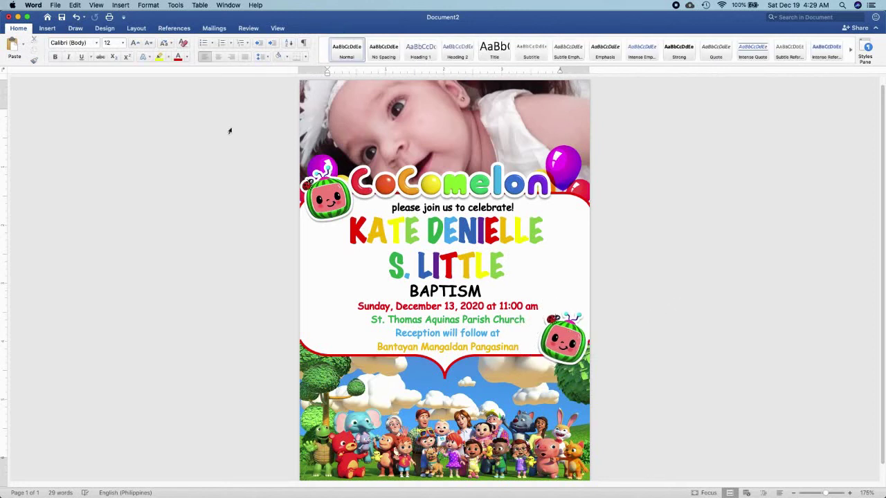
left_click_drag(317, 185, 316, 188)
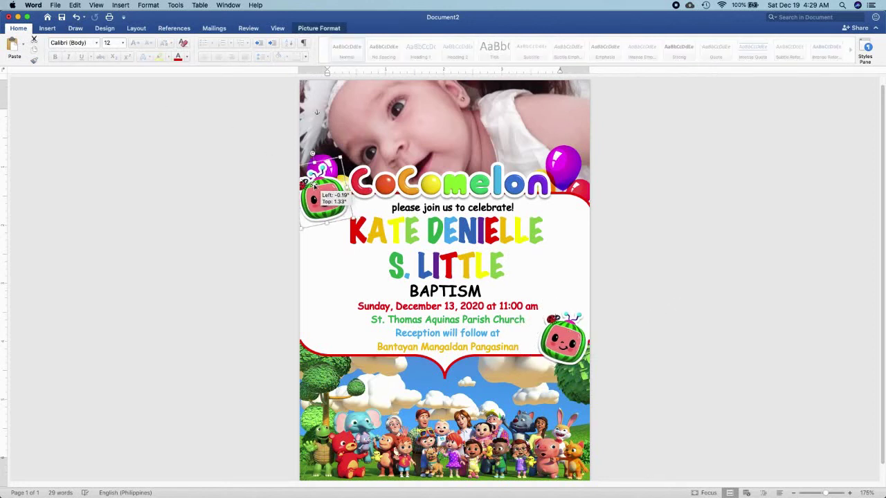
left_click(186, 138)
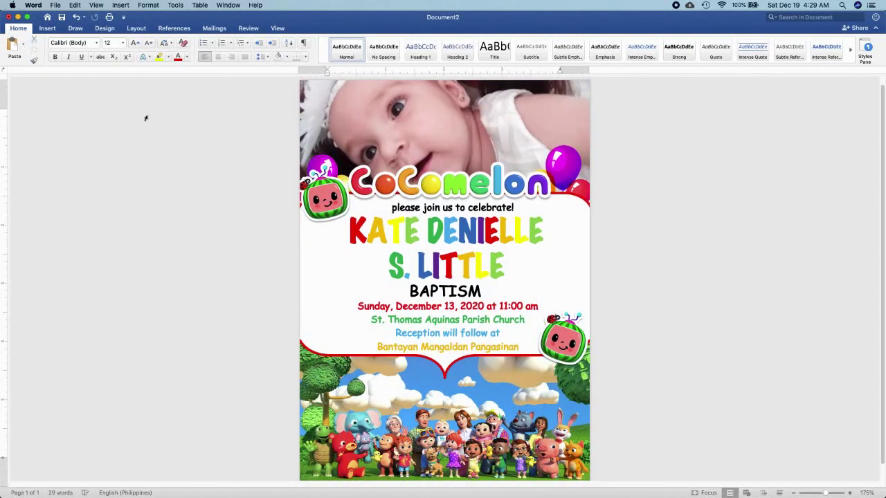
Insert the bee.png picture from file.
left_click(51, 30)
left_click(110, 46)
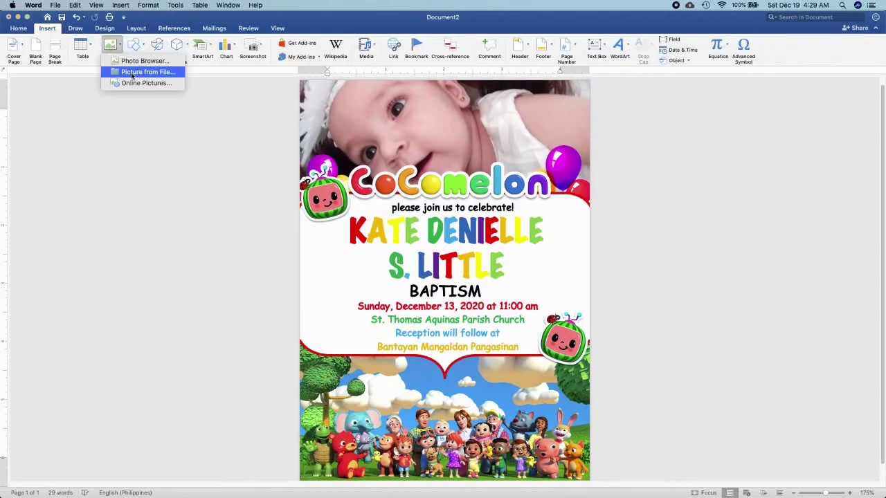
left_click(132, 73)
left_click(361, 151)
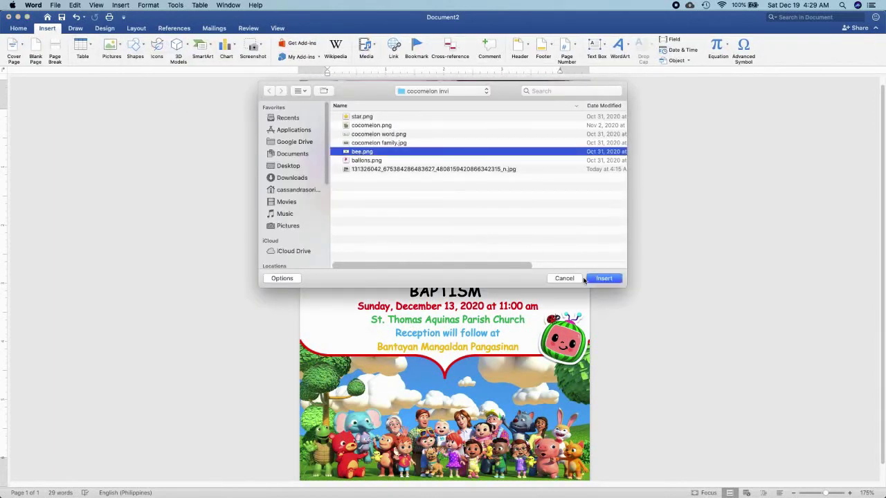
left_click(603, 278)
Set the bee to float in front of text and shrink it.
left_click(137, 28)
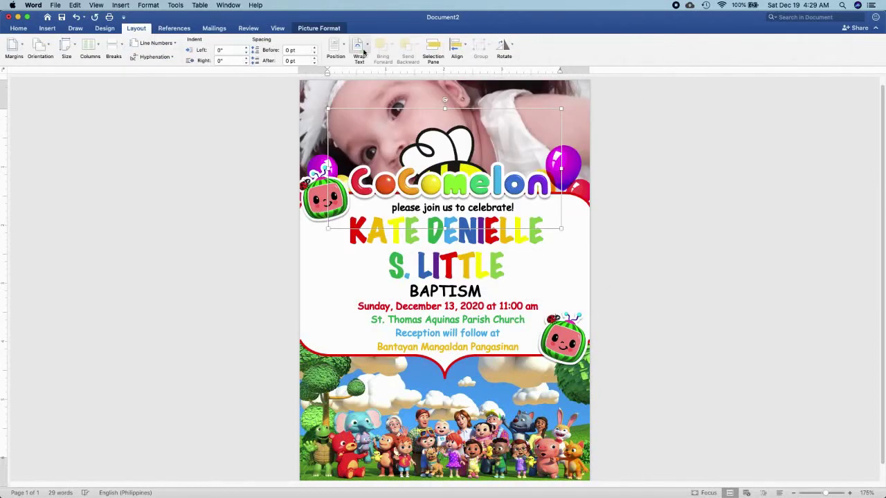
left_click(360, 48)
left_click(382, 128)
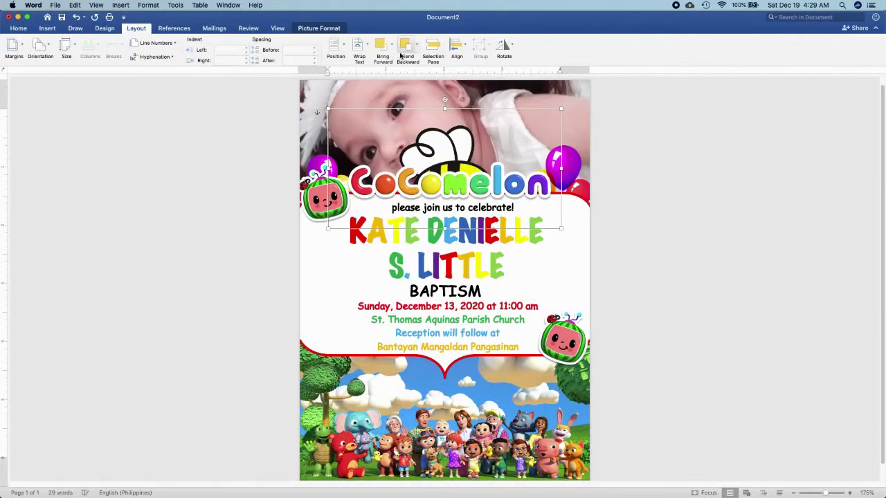
left_click(391, 46)
left_click(408, 83)
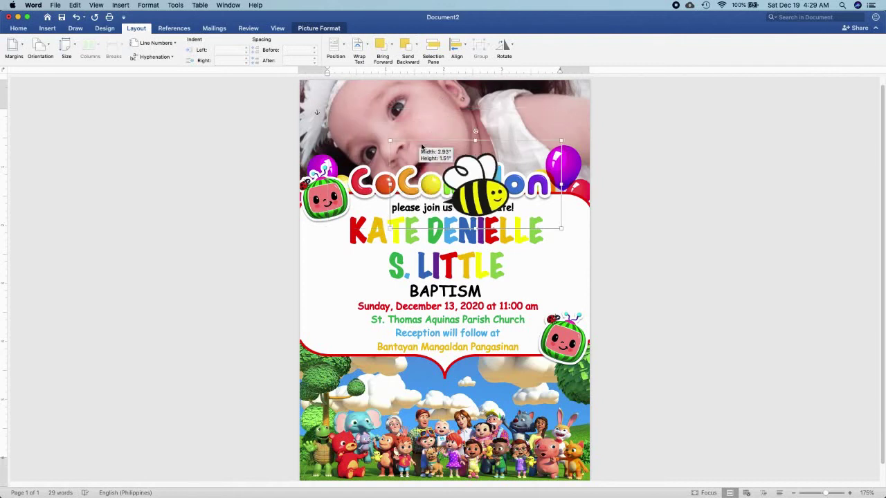
left_click_drag(333, 108, 434, 164)
Flip the bee horizontally, tilt it and place it right of the greeting line.
left_click(504, 46)
left_click(534, 94)
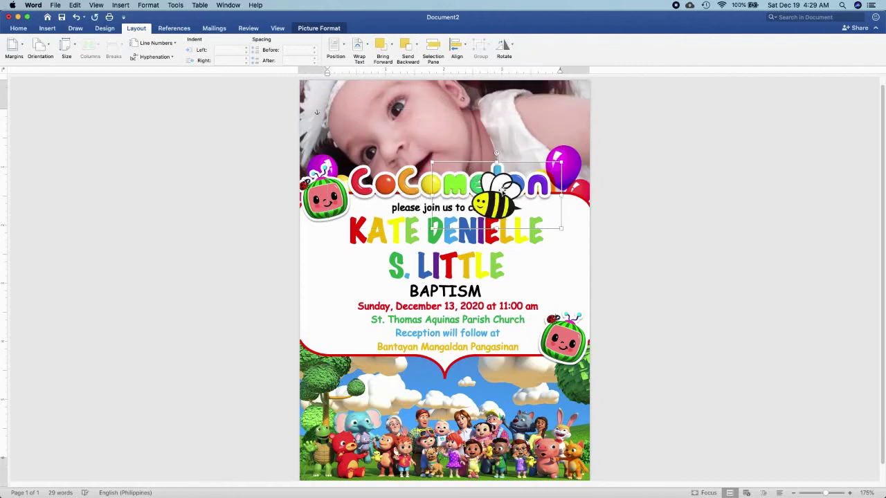
mouse_move(548, 172)
left_mouse_down()
mouse_move(567, 202)
mouse_move(538, 216)
left_mouse_up()
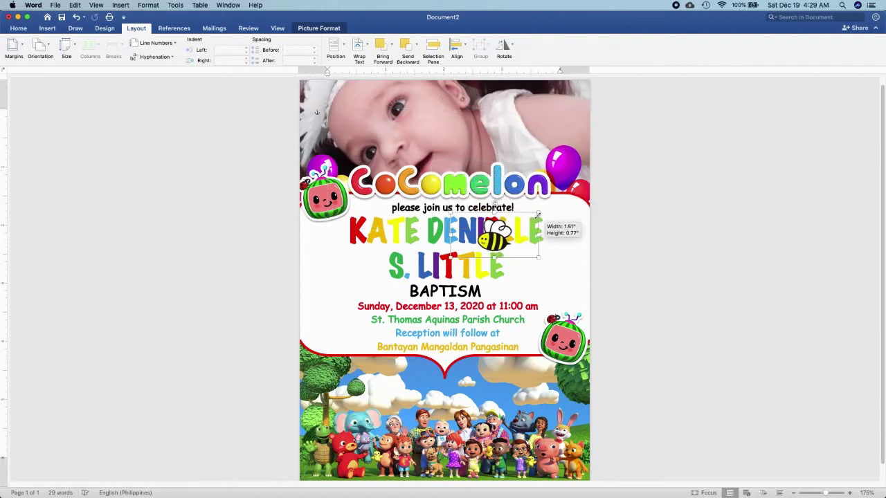
left_click(497, 206)
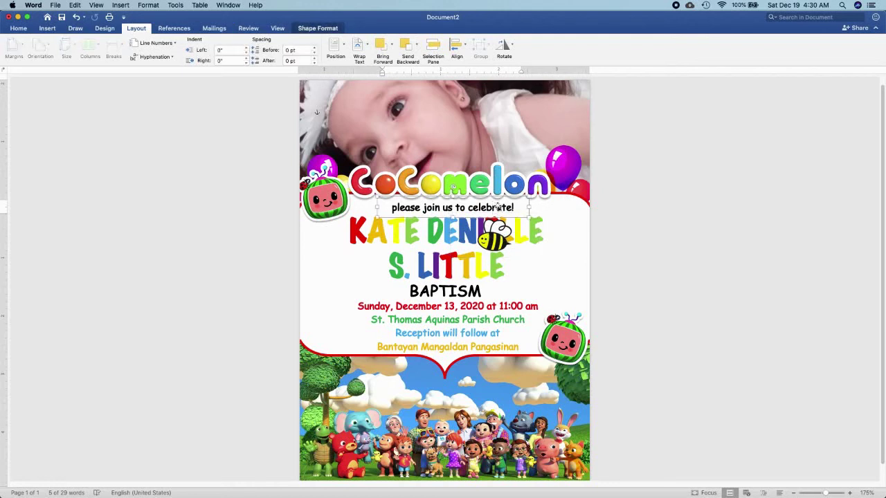
left_click_drag(495, 205, 528, 205)
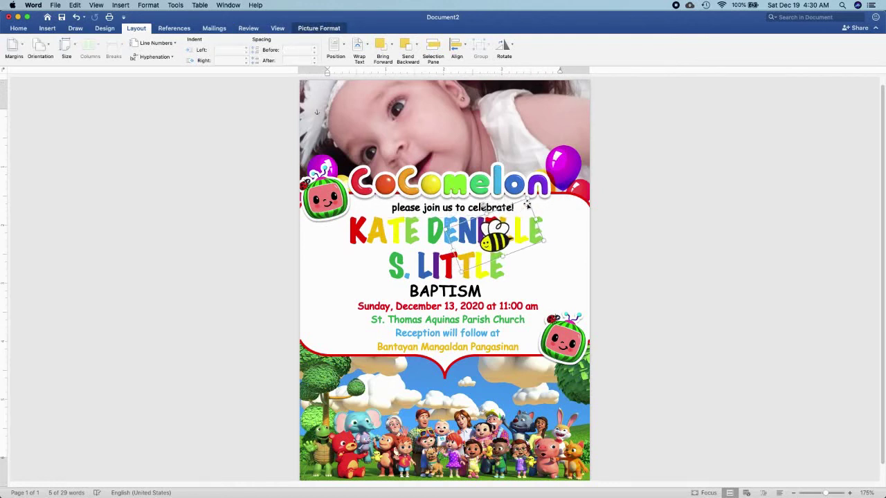
Add a second mirrored, tilted bee to the left of the date line.
mouse_move(495, 236)
left_mouse_down()
mouse_move(474, 262)
mouse_move(568, 220)
mouse_move(334, 332)
left_mouse_up()
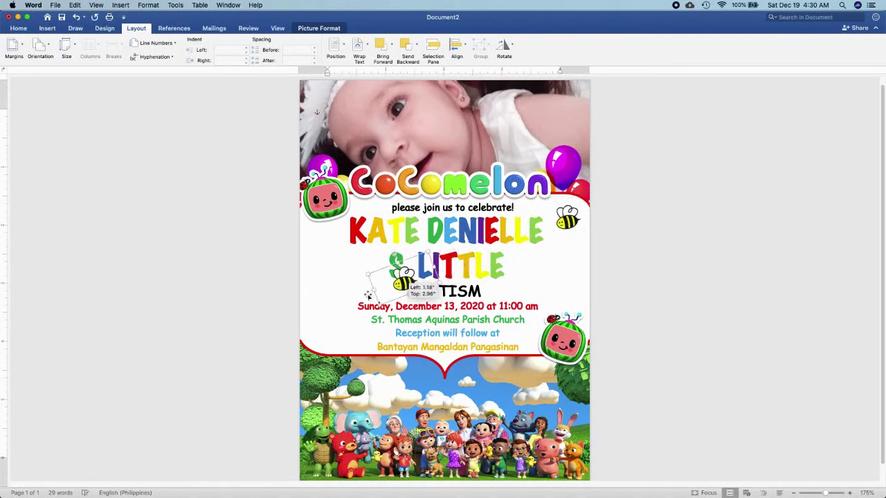
left_click(504, 47)
left_click(519, 91)
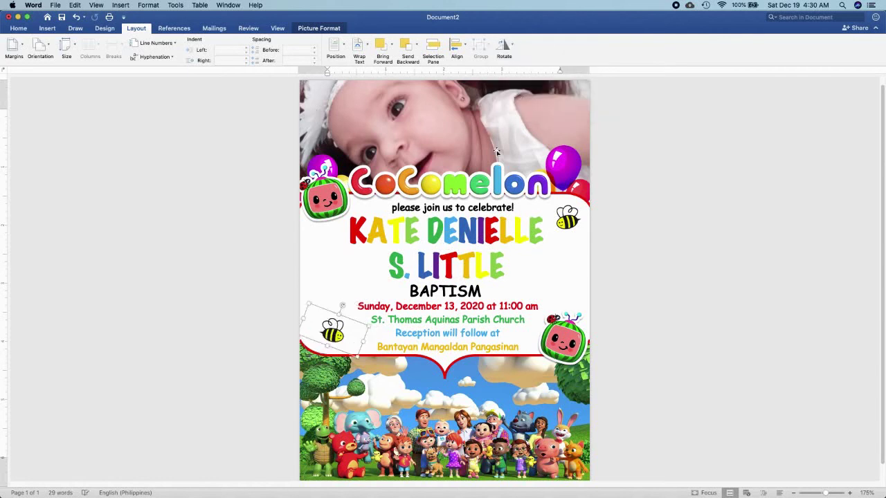
mouse_move(342, 305)
left_mouse_down()
mouse_move(322, 302)
mouse_move(331, 326)
left_mouse_up()
left_click(289, 139)
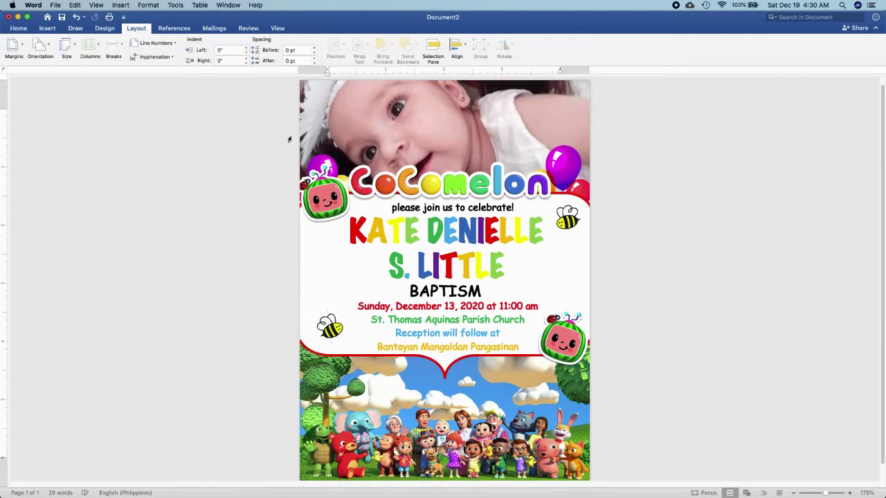
left_click(47, 29)
Insert the star.png picture from file.
left_click(112, 47)
left_click(132, 72)
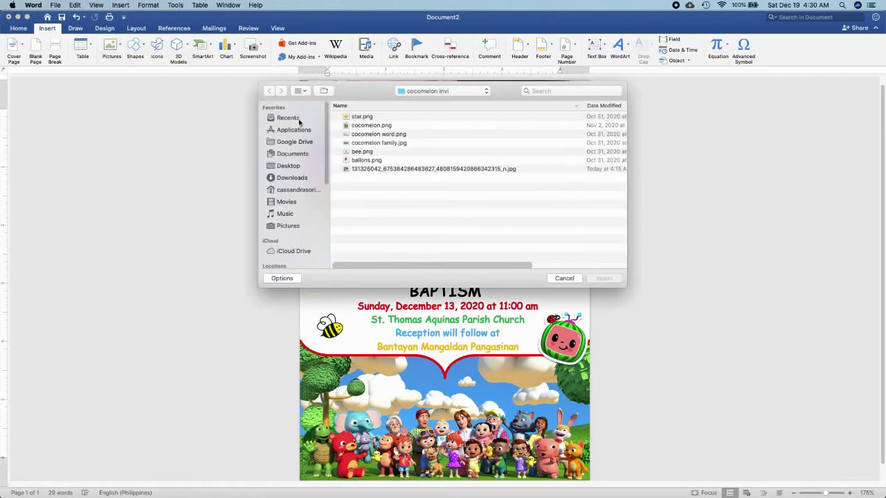
left_click(356, 118)
left_click(603, 278)
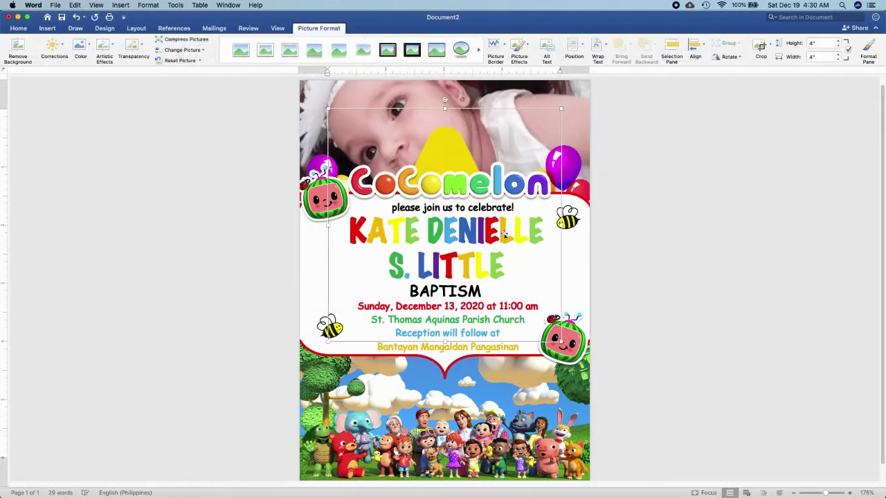
left_click(137, 29)
left_click(359, 50)
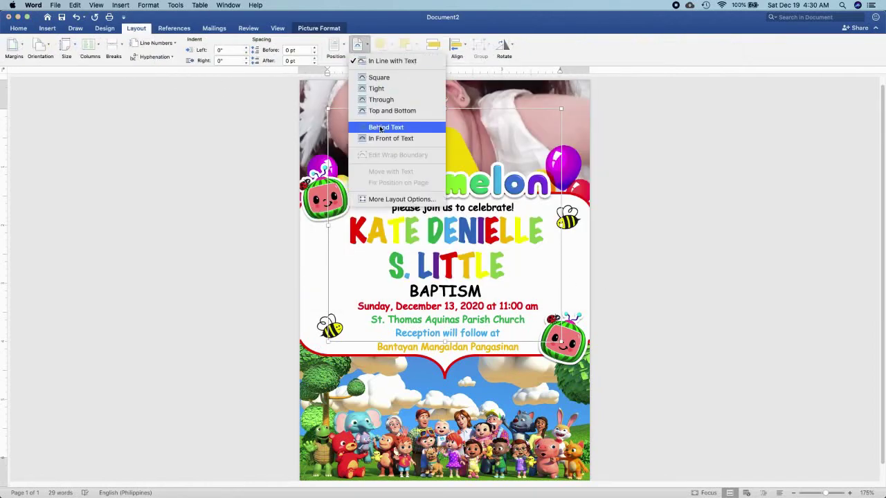
left_click(366, 127)
left_click(391, 50)
left_click(415, 83)
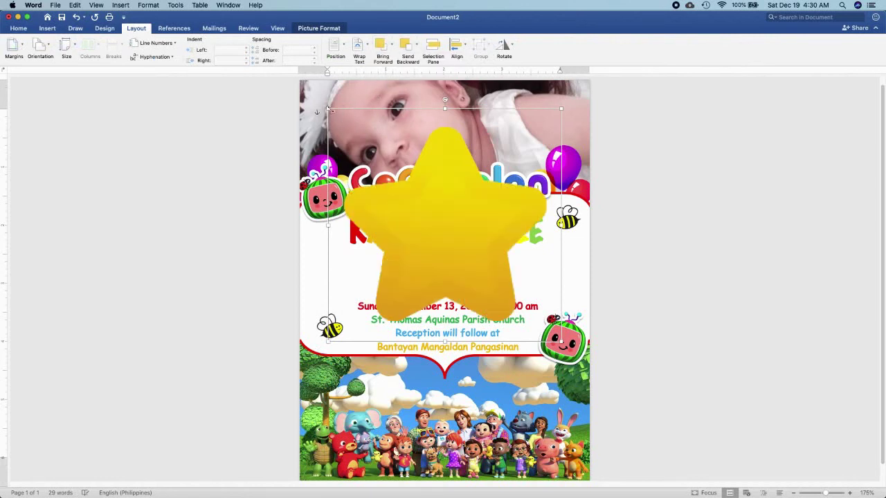
mouse_move(328, 109)
left_mouse_down()
mouse_move(510, 258)
mouse_move(550, 325)
mouse_move(328, 265)
left_mouse_up()
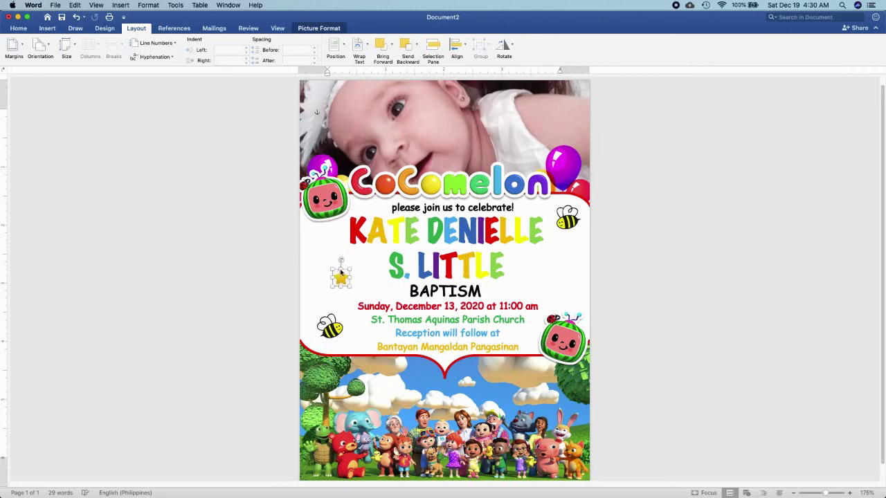
left_click_drag(340, 272, 547, 262)
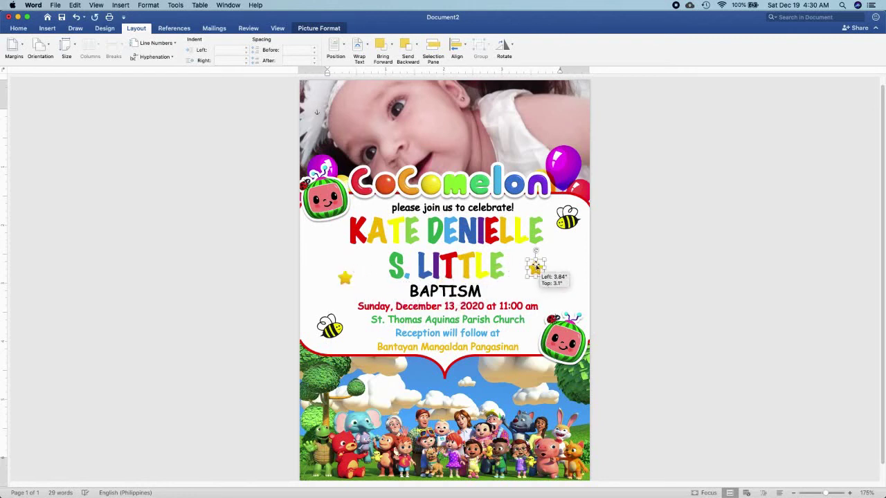
left_click(739, 305)
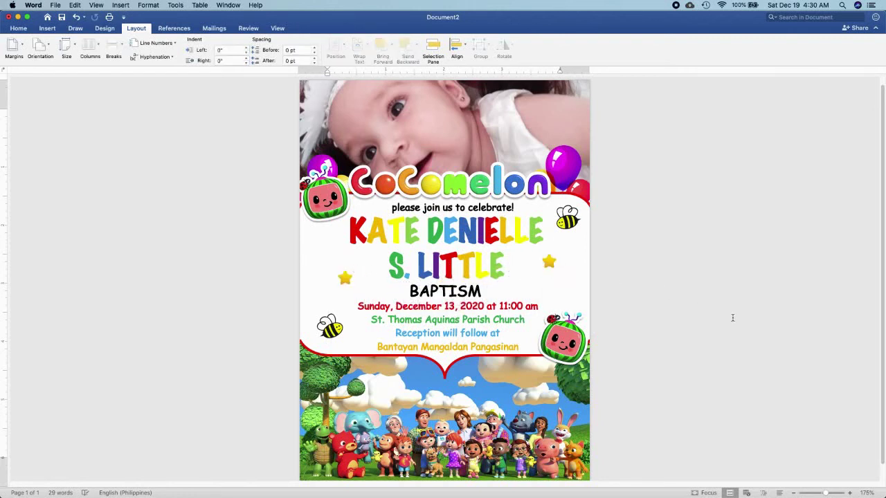
scroll(739, 317, "down", 3)
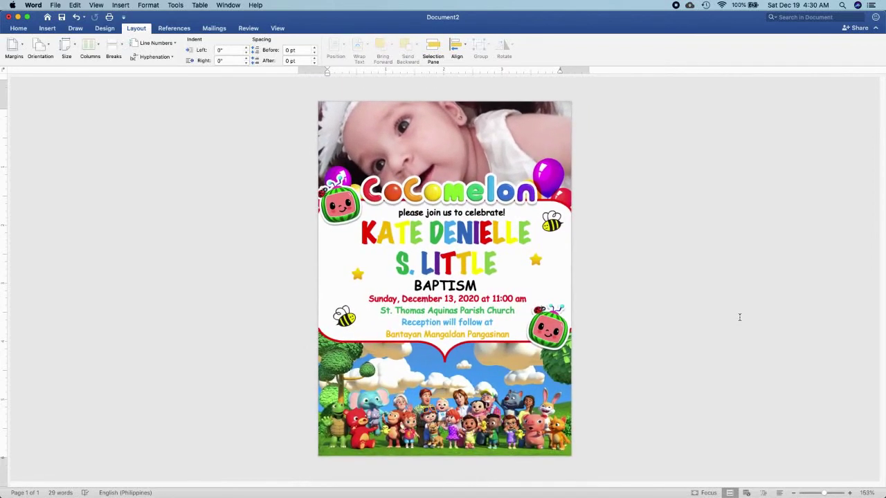